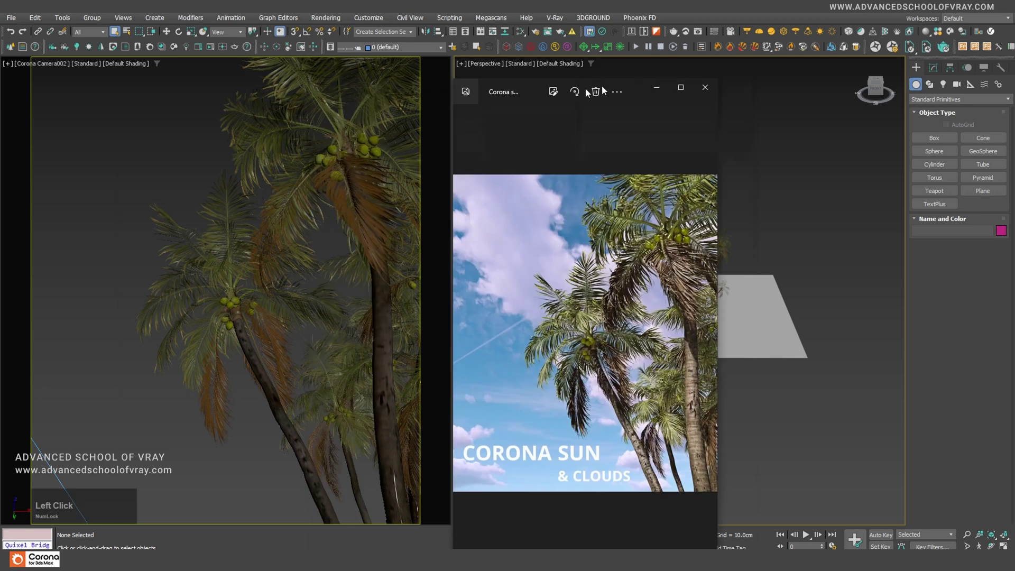
# - View the finished Corona sun and clouds palm render enlarged, and close the image viewer
pyautogui.click(715, 75)
pyautogui.scroll(-2, 521, 332)
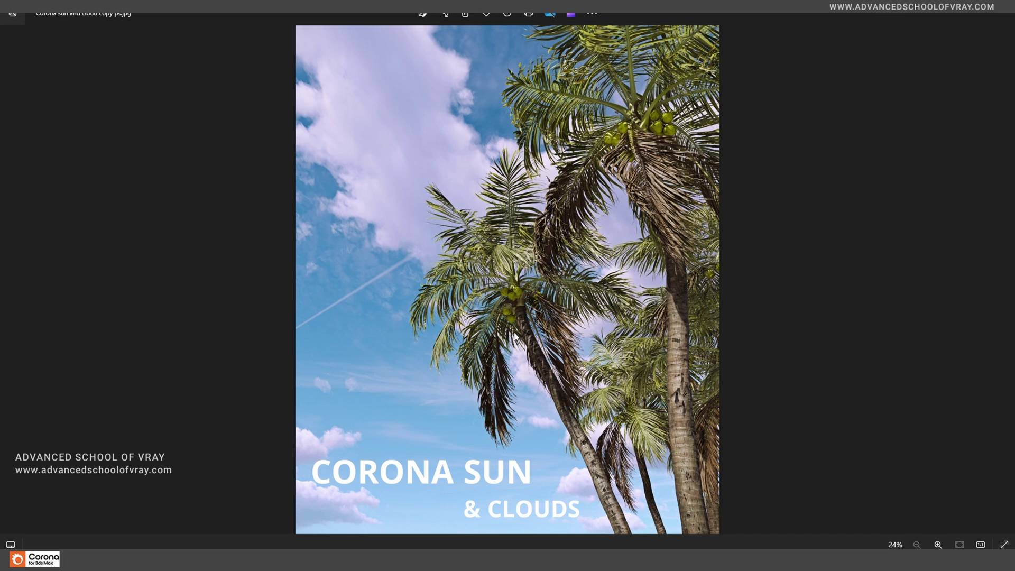
pyautogui.moveTo(692, 10); pyautogui.dragTo(0, 92)
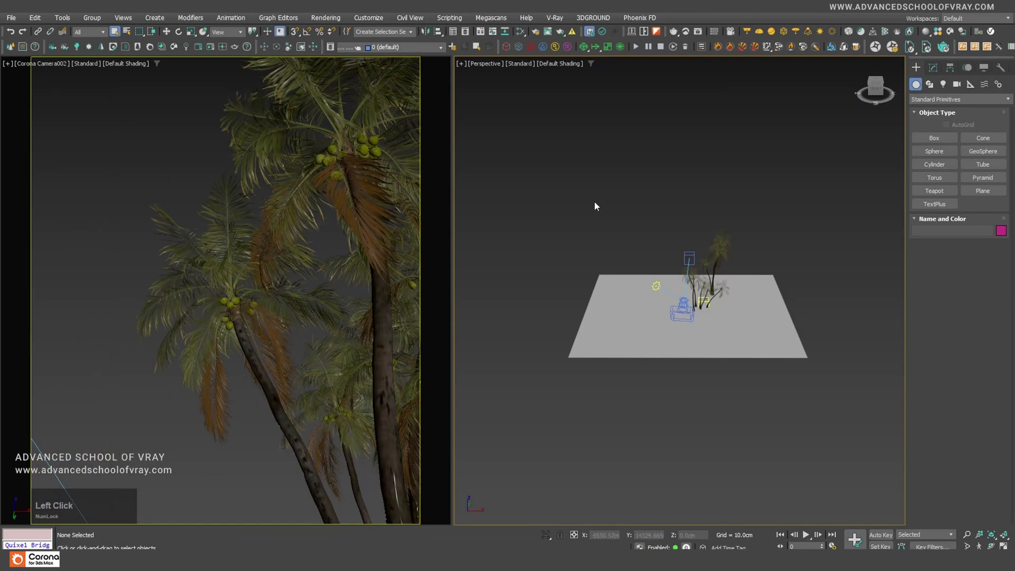
# - Examine the palm, camera and sun layout in the perspective viewport, and the palm models on page 11 of the Maxtree PDF
pyautogui.keyDown('alt'); pyautogui.moveTo(643, 275); pyautogui.dragTo(608, 311, button='middle'); pyautogui.keyUp('alt')
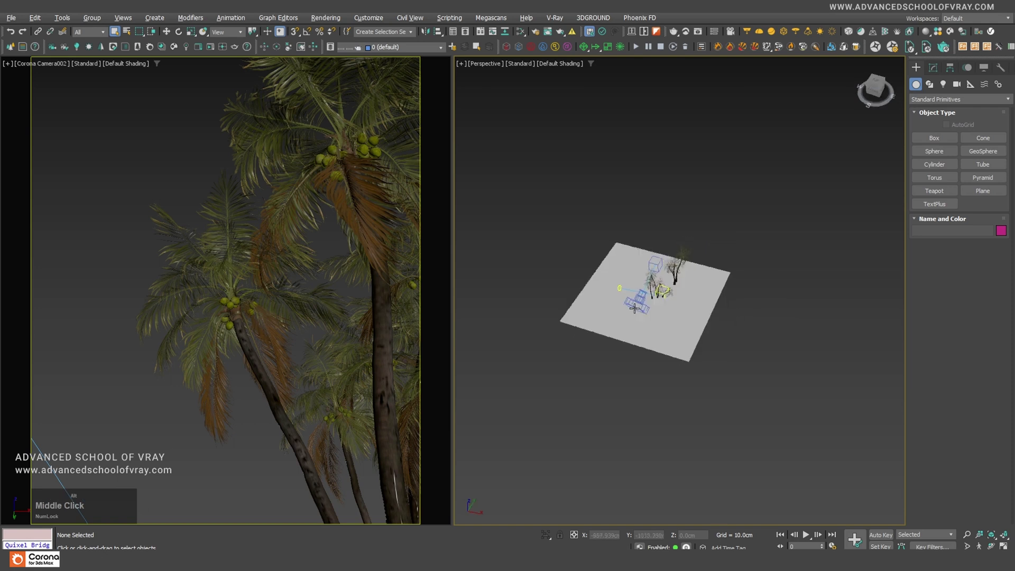
pyautogui.scroll(4, 607, 312)
pyautogui.moveTo(720, 306); pyautogui.dragTo(702, 319, button='middle')
pyautogui.scroll(3, 691, 324)
pyautogui.scroll(-1, 693, 324)
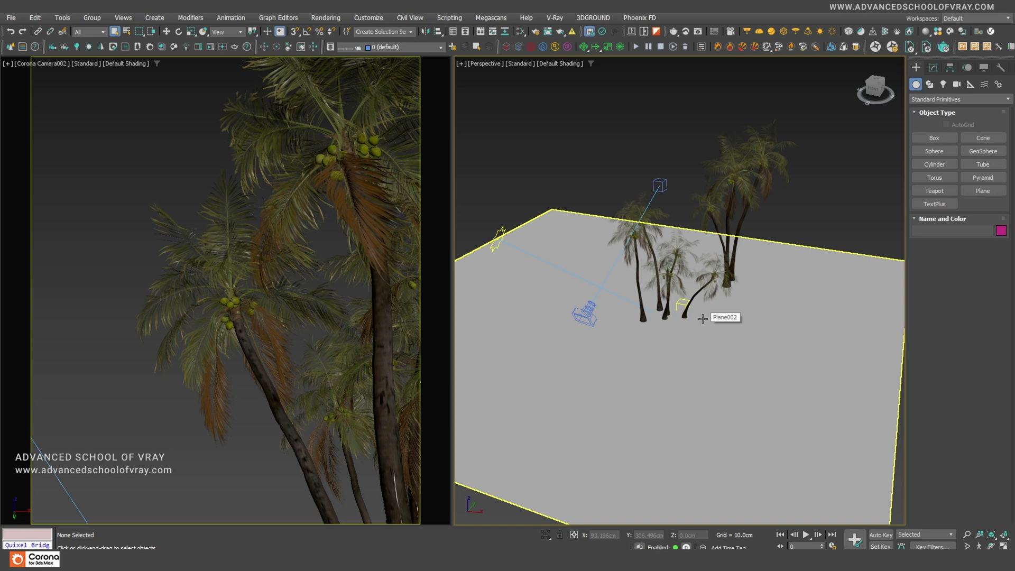
pyautogui.click(327, 560)
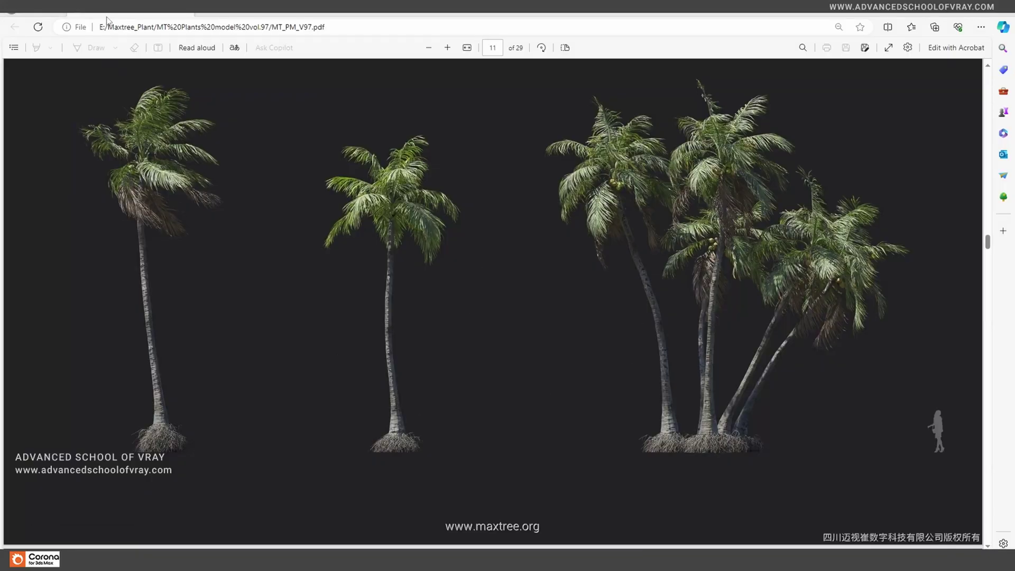
pyautogui.click(963, 11)
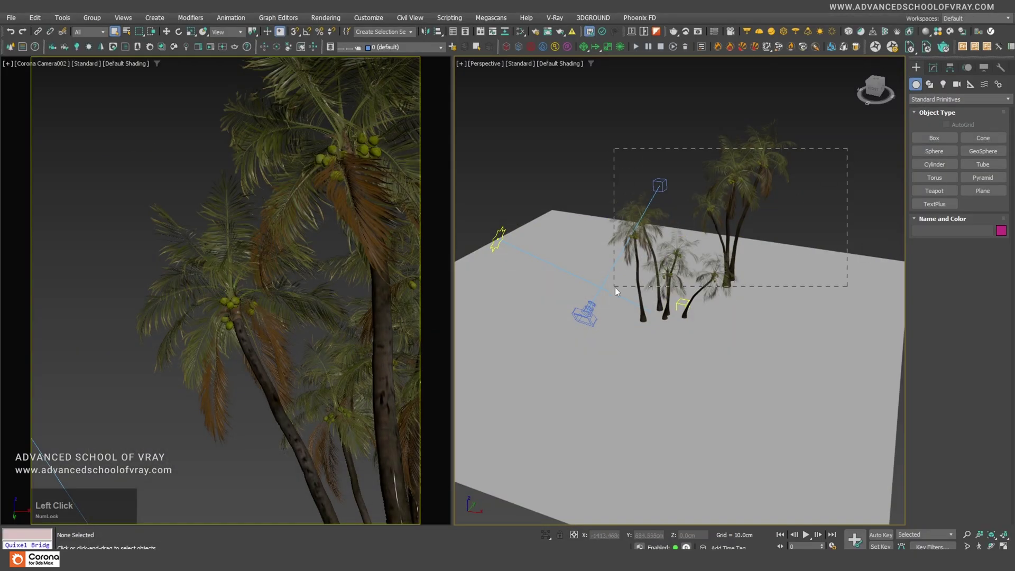
pyautogui.moveTo(615, 287); pyautogui.dragTo(614, 288)
pyautogui.click(810, 214)
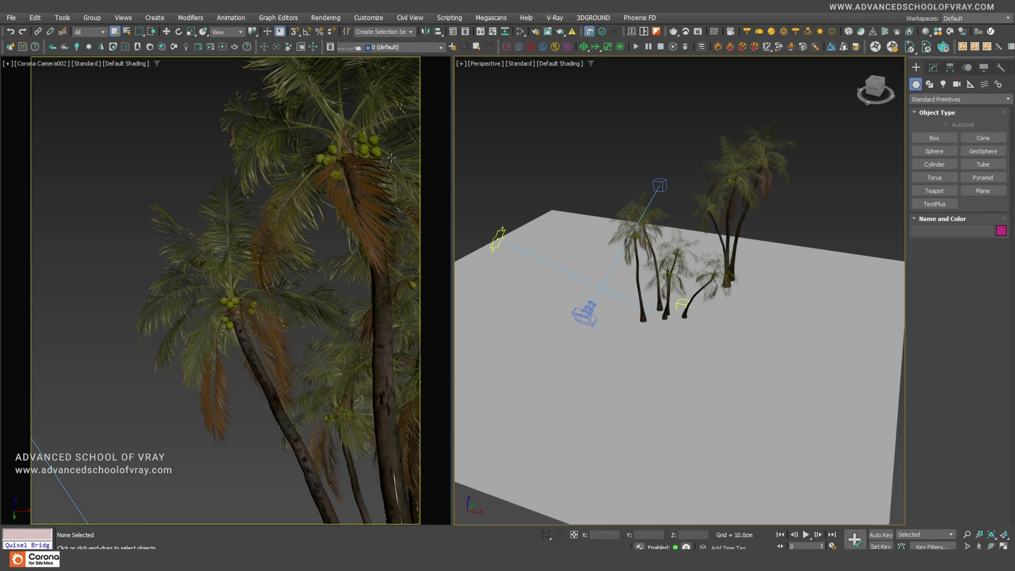
pyautogui.click(170, 109)
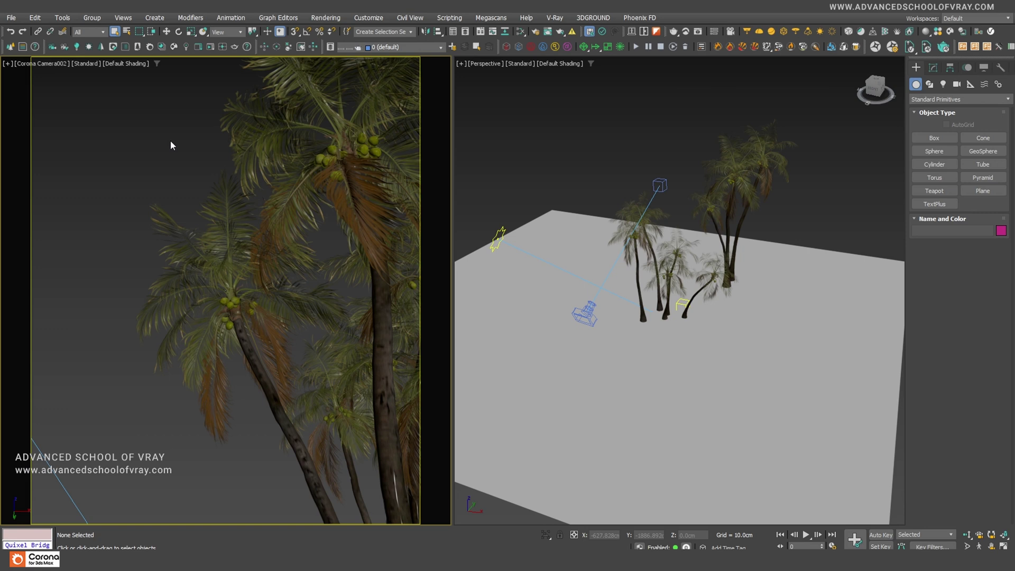
pyautogui.click(656, 153)
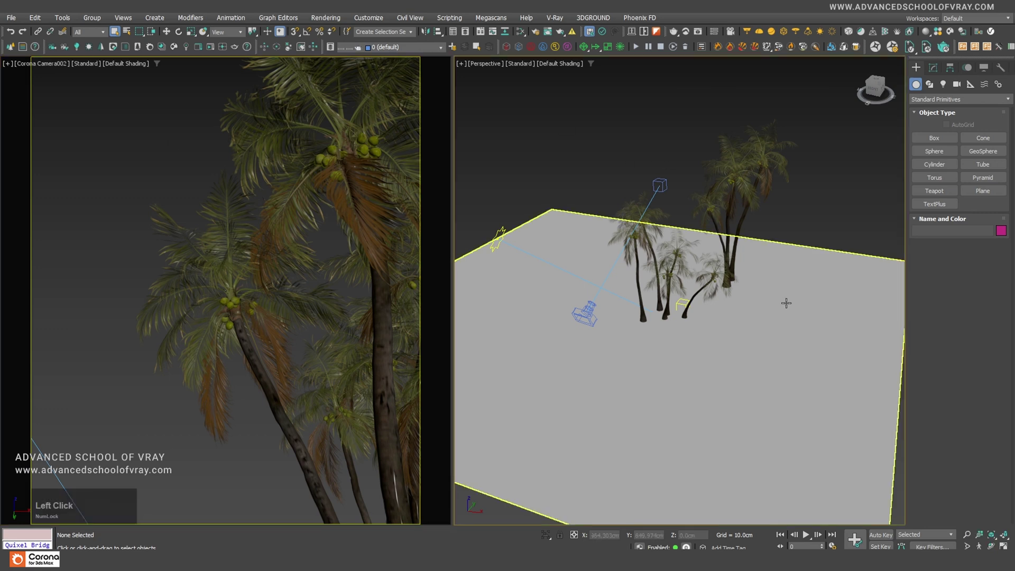
pyautogui.moveTo(823, 150); pyautogui.dragTo(818, 217)
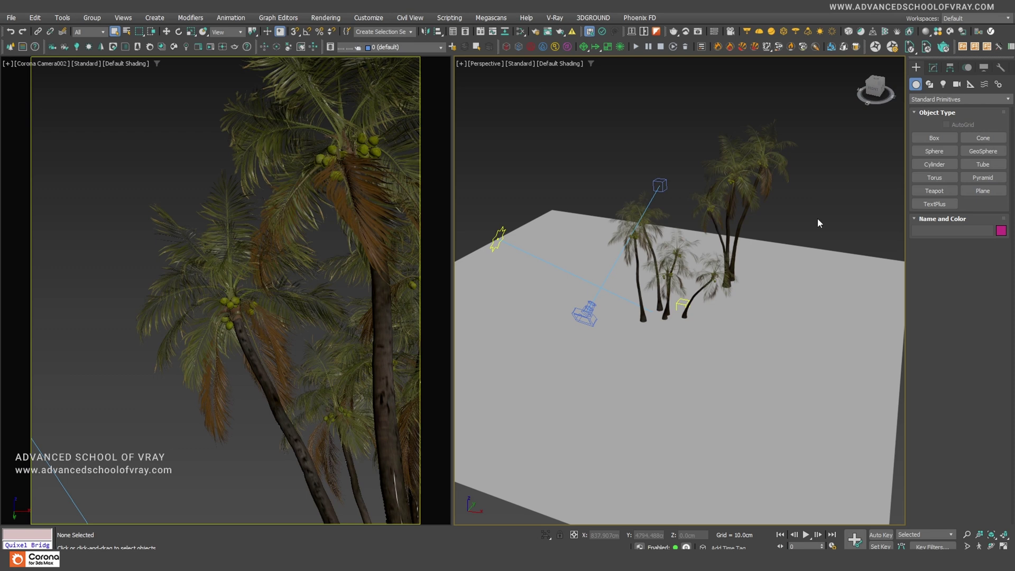
# - Reset the render settings to defaults by switching the renderer to ART Renderer and back to Corona, and close the render setup
pyautogui.click(535, 32)
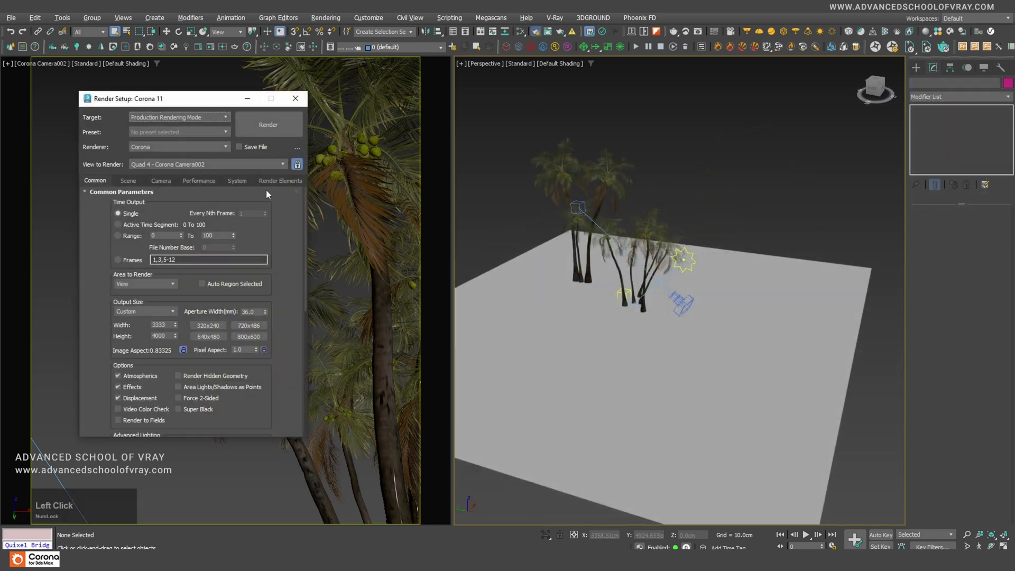
pyautogui.moveTo(190, 100); pyautogui.dragTo(449, 89)
pyautogui.click(393, 169)
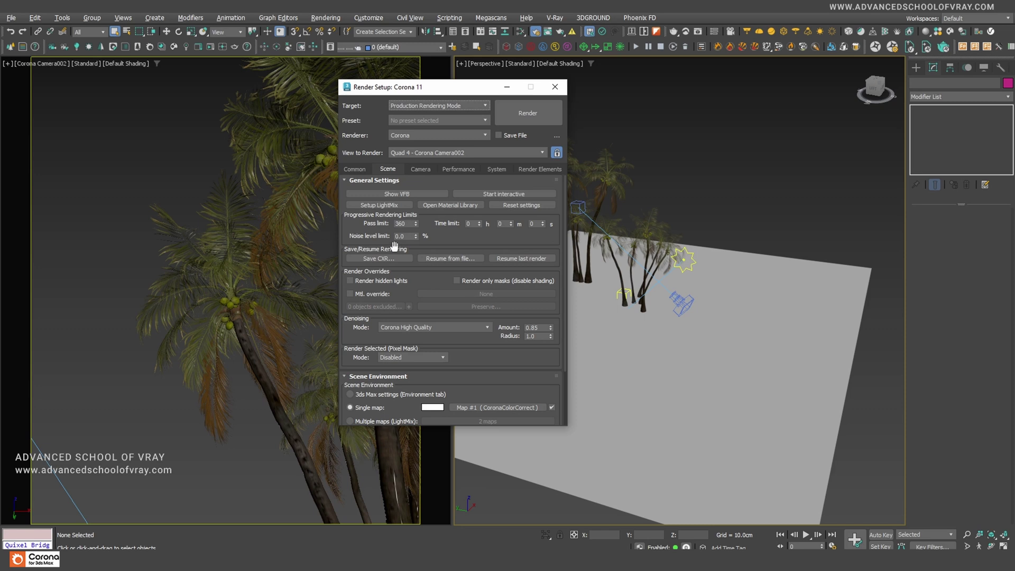
pyautogui.click(433, 137)
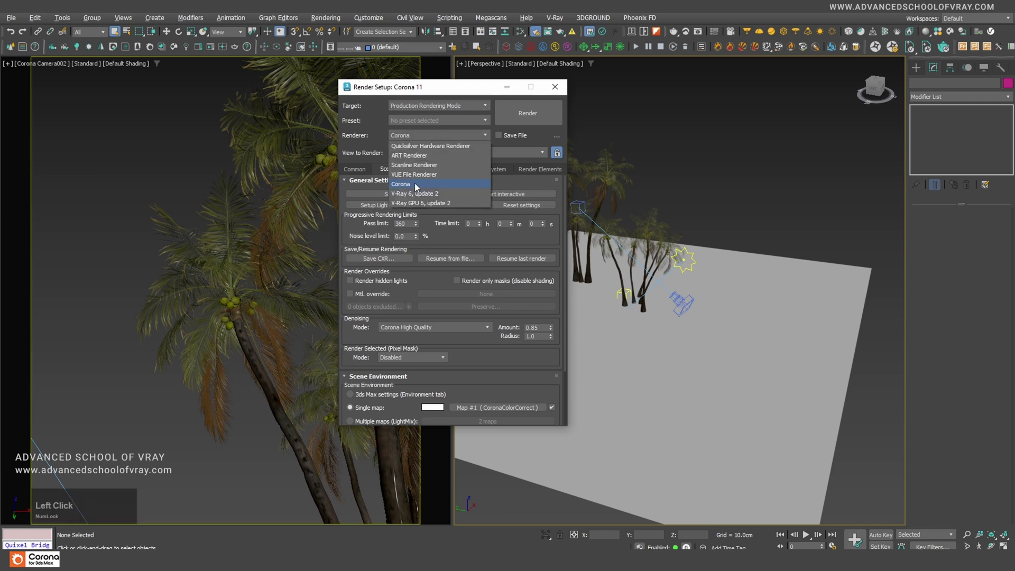
pyautogui.click(421, 155)
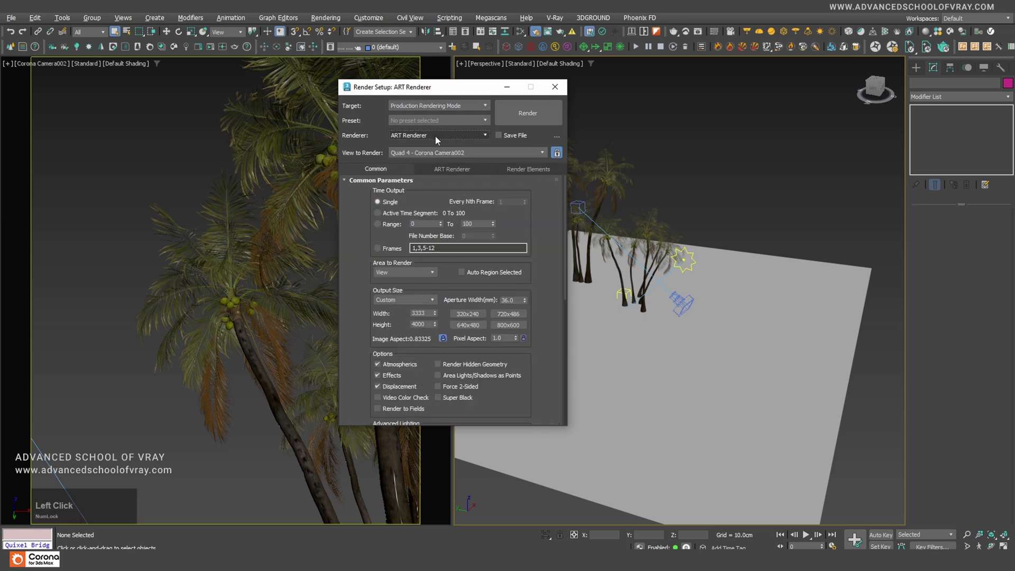
pyautogui.click(435, 135)
pyautogui.click(428, 185)
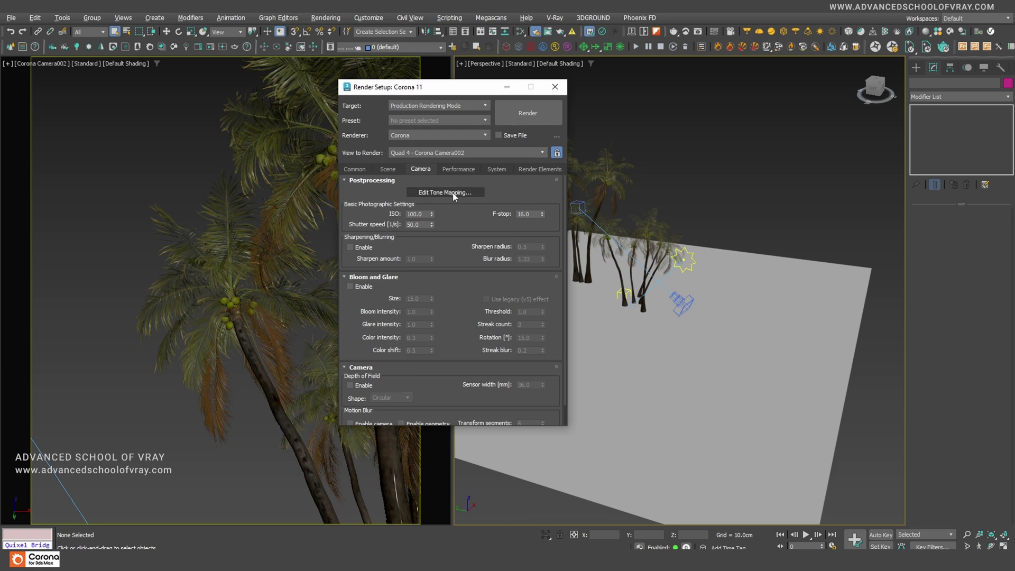
pyautogui.click(384, 168)
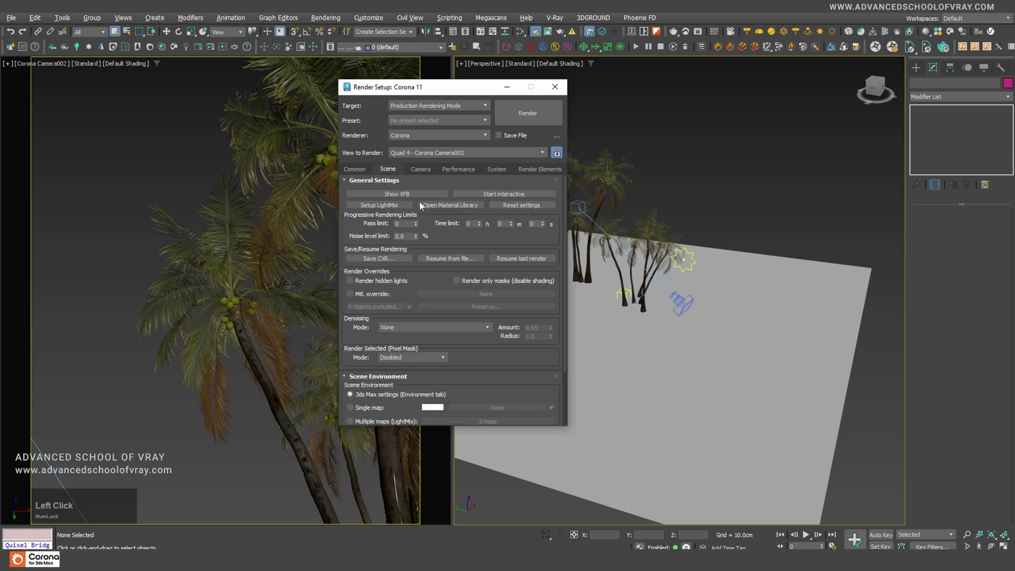
pyautogui.click(555, 86)
# - Select the Corona camera beside the palms and review its viewport display and photographic parameters
pyautogui.rightClick(620, 108)
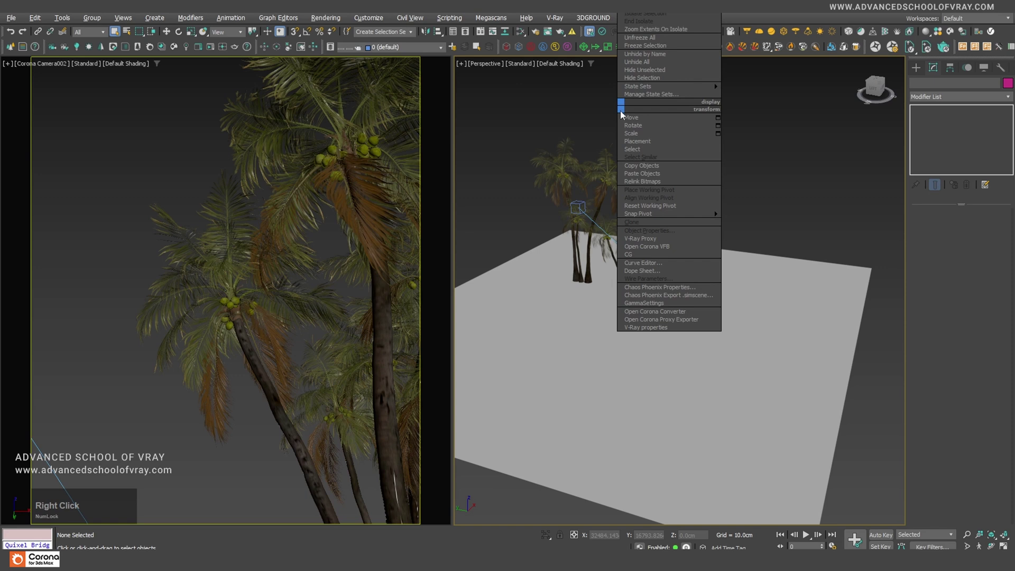
pyautogui.click(795, 160)
pyautogui.scroll(-4, 694, 276)
pyautogui.keyDown('alt'); pyautogui.moveTo(693, 277); pyautogui.dragTo(680, 281, button='middle'); pyautogui.keyUp('alt')
pyautogui.scroll(4, 661, 284)
pyautogui.click(680, 292)
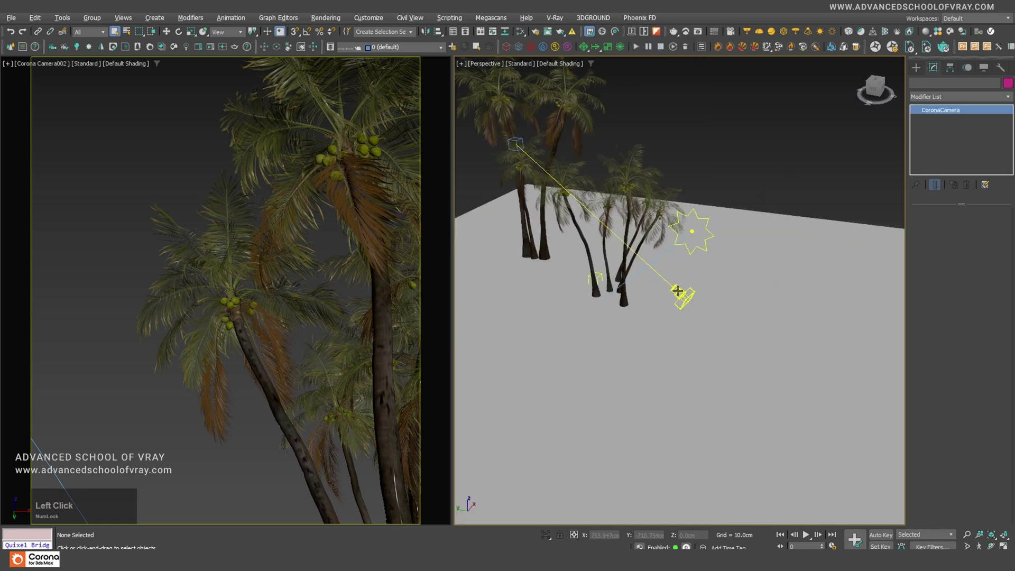
pyautogui.scroll(-3, 648, 327)
pyautogui.moveTo(646, 331)
pyautogui.keyDown('alt'); pyautogui.mouseDown(button='middle')
pyautogui.moveTo(645, 346)
pyautogui.moveTo(660, 338)
pyautogui.mouseUp(button='middle'); pyautogui.keyUp('alt')
pyautogui.press('w')
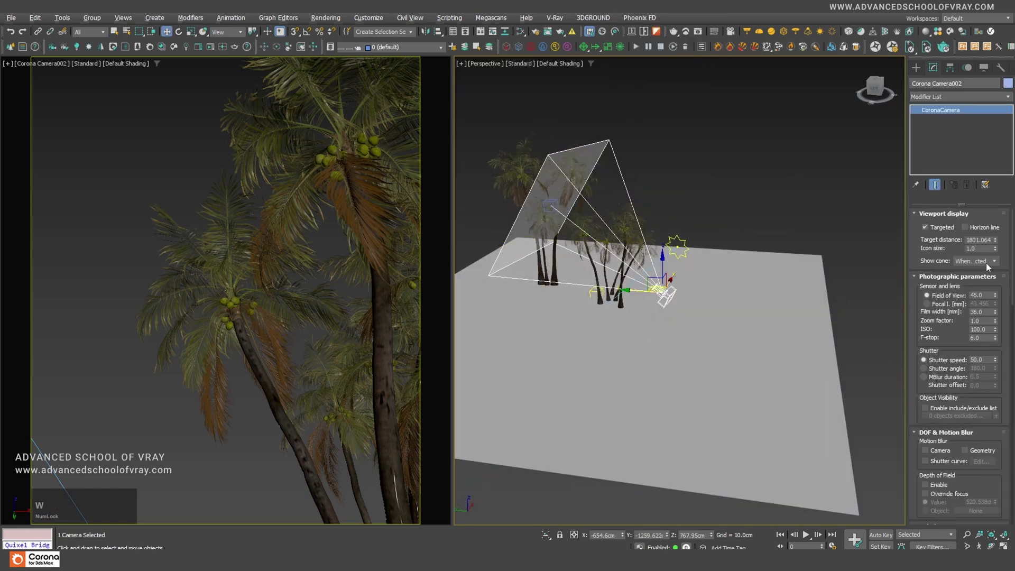
pyautogui.moveTo(944, 341); pyautogui.dragTo(924, 108)
# - Delete the existing Corona Sun from the scene
pyautogui.moveTo(704, 232); pyautogui.dragTo(680, 251)
pyautogui.press('Delete')
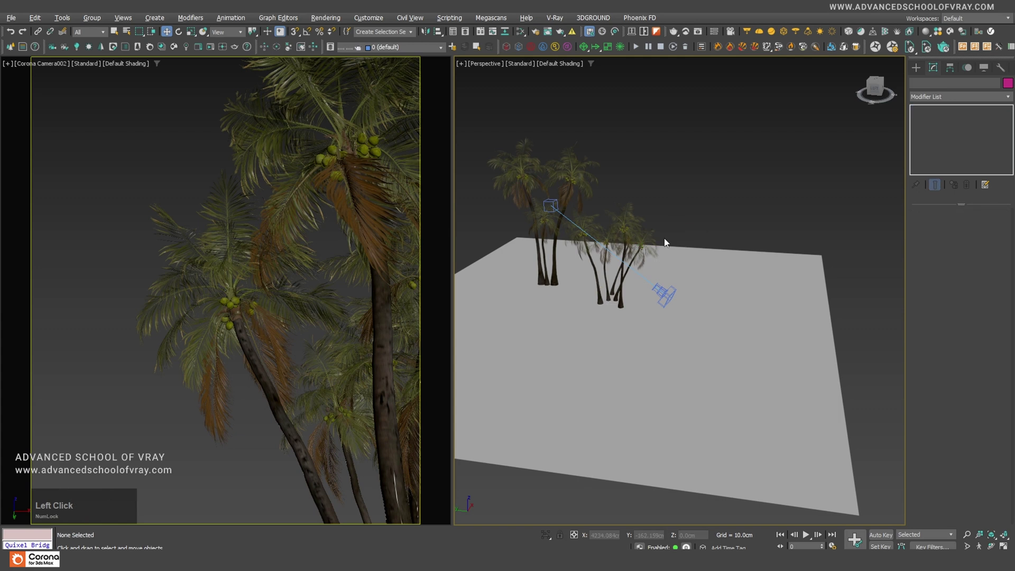
# - Open the Corona frame buffer and start interactive rendering of the camera view
pyautogui.keyDown('ctrl'); pyautogui.keyDown('alt'); pyautogui.moveTo(665, 242); pyautogui.dragTo(652, 176, button='middle'); pyautogui.keyUp('alt'); pyautogui.keyUp('ctrl')
pyautogui.rightClick(652, 176)
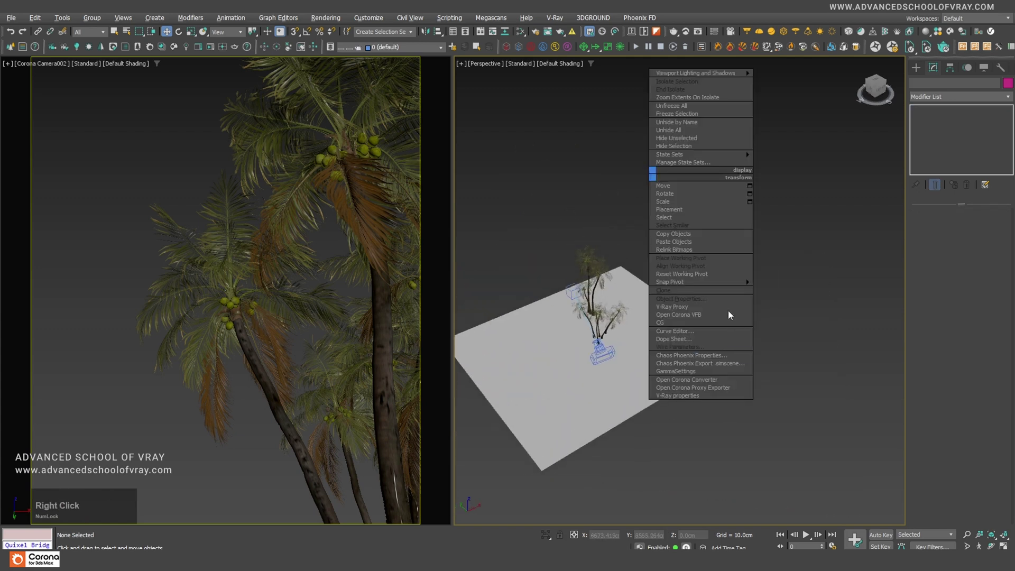
pyautogui.click(699, 315)
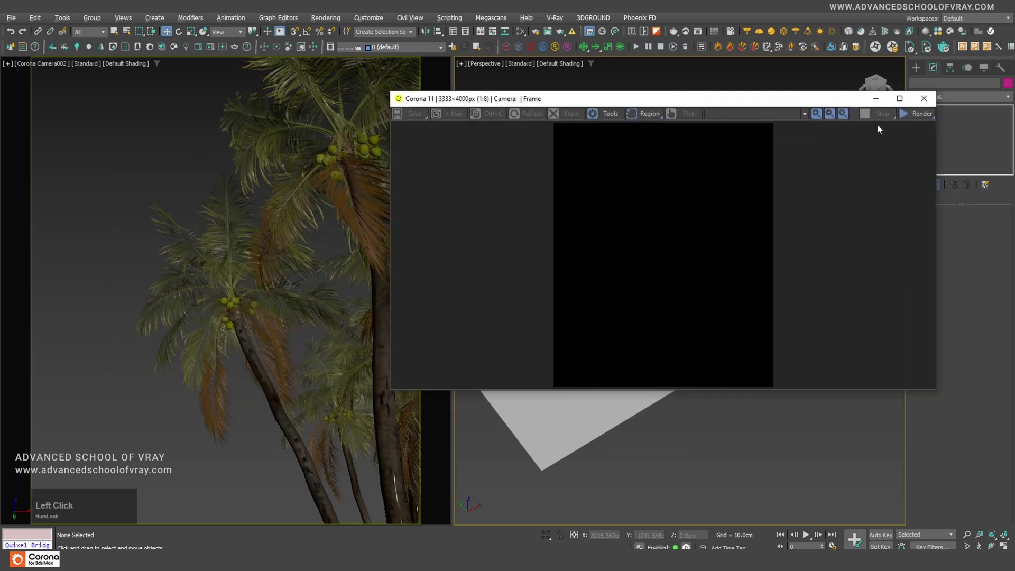
pyautogui.click(919, 114)
pyautogui.click(917, 126)
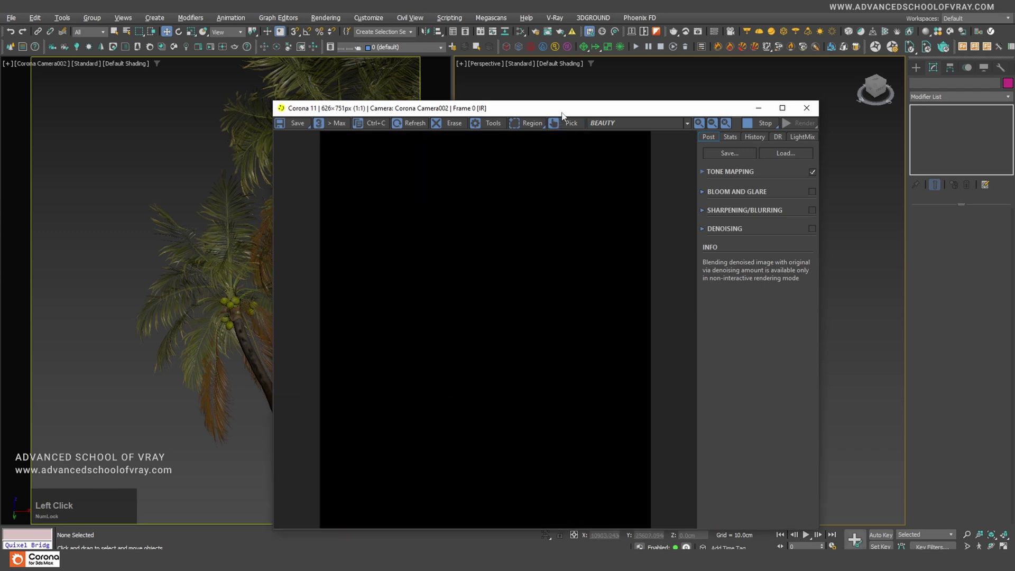
pyautogui.moveTo(562, 113); pyautogui.dragTo(618, 93)
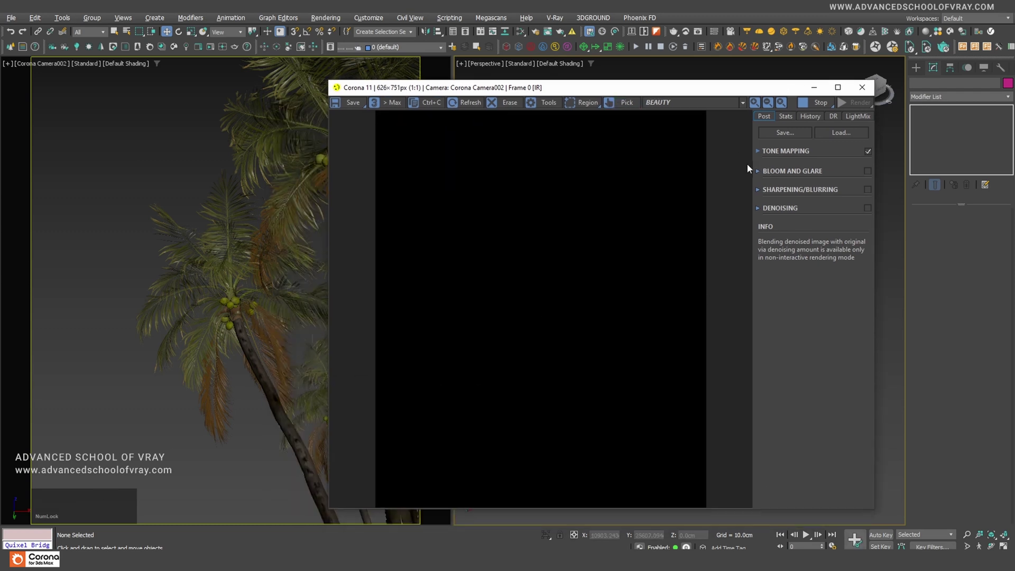
# - Review the tone mapping settings in the Corona frame buffer, and minimize its window
pyautogui.click(772, 150)
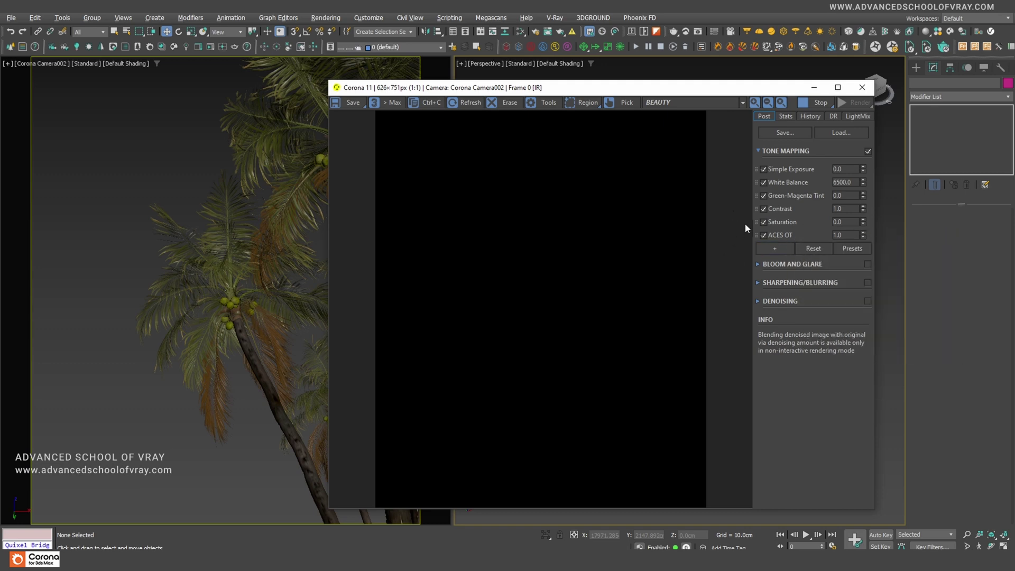
pyautogui.click(758, 152)
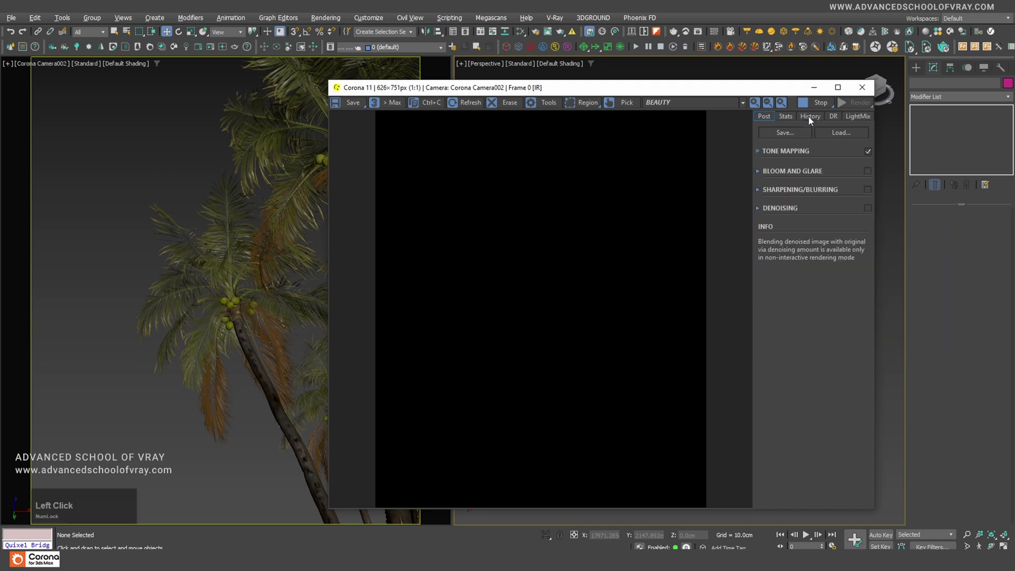
pyautogui.click(815, 103)
pyautogui.click(814, 89)
# - In the top view, create a targeted Corona Sun west of the camera, aimed at the nearer palm group
pyautogui.keyDown('alt'); pyautogui.moveTo(680, 313); pyautogui.dragTo(708, 330, button='middle'); pyautogui.keyUp('alt')
pyautogui.press('t')
pyautogui.scroll(2, 731, 256)
pyautogui.scroll(-2, 719, 304)
pyautogui.click(916, 67)
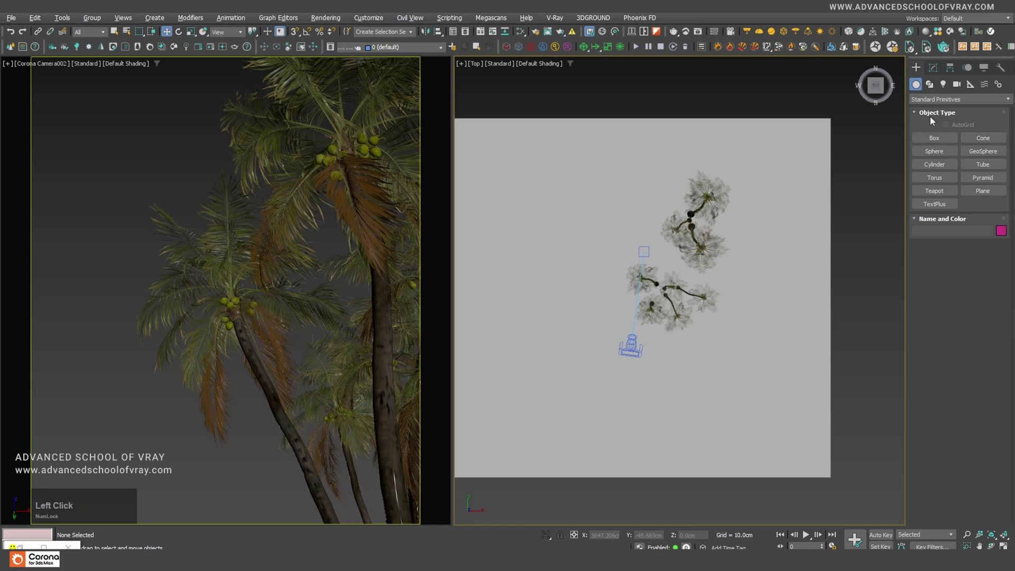
pyautogui.click(946, 86)
pyautogui.click(953, 99)
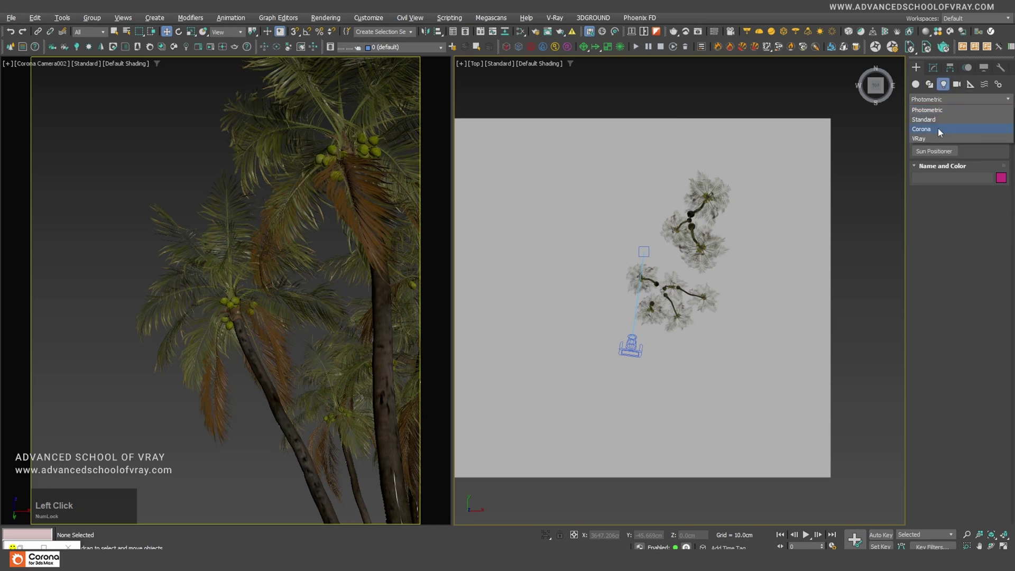
pyautogui.click(938, 128)
pyautogui.click(934, 137)
pyautogui.moveTo(568, 341); pyautogui.dragTo(628, 339, button='middle')
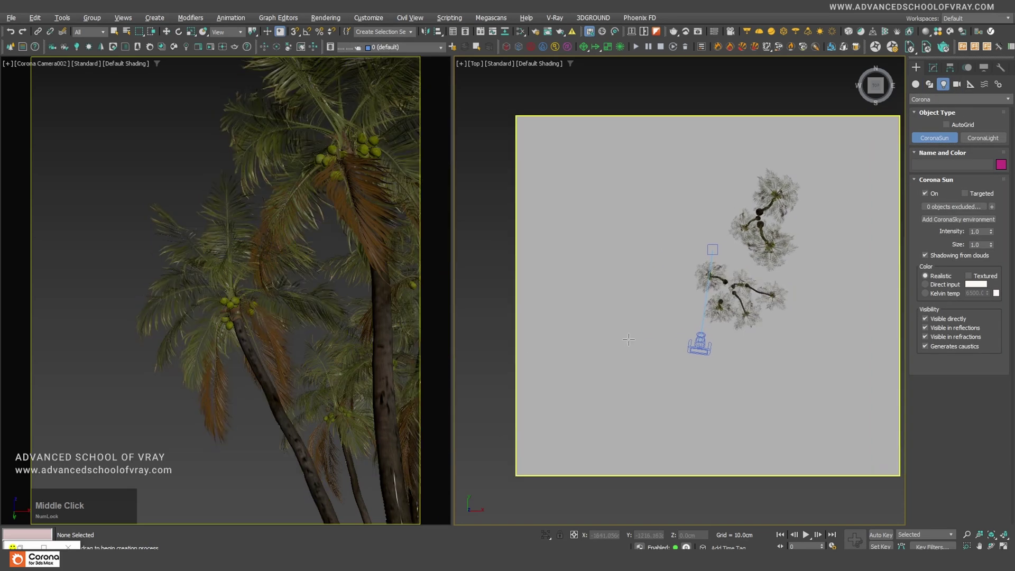
pyautogui.moveTo(632, 323); pyautogui.dragTo(716, 302)
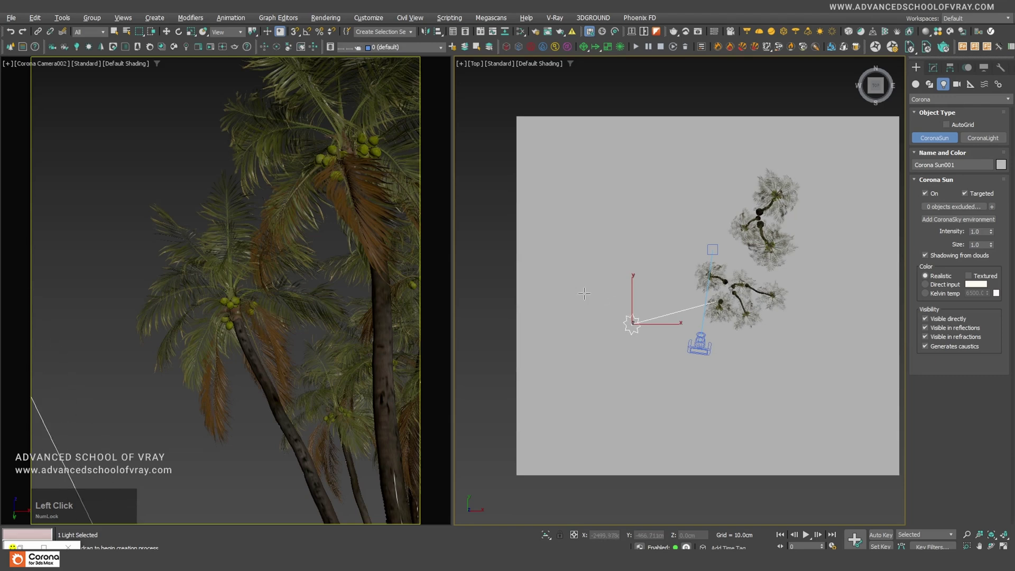
# - Check the new Corona Sun from an orthographic side angle and reposition its target near the base of the palms
pyautogui.press('w')
pyautogui.keyDown('alt'); pyautogui.moveTo(641, 317); pyautogui.dragTo(640, 252, button='middle'); pyautogui.keyUp('alt')
pyautogui.scroll(-2, 638, 251)
pyautogui.press('w')
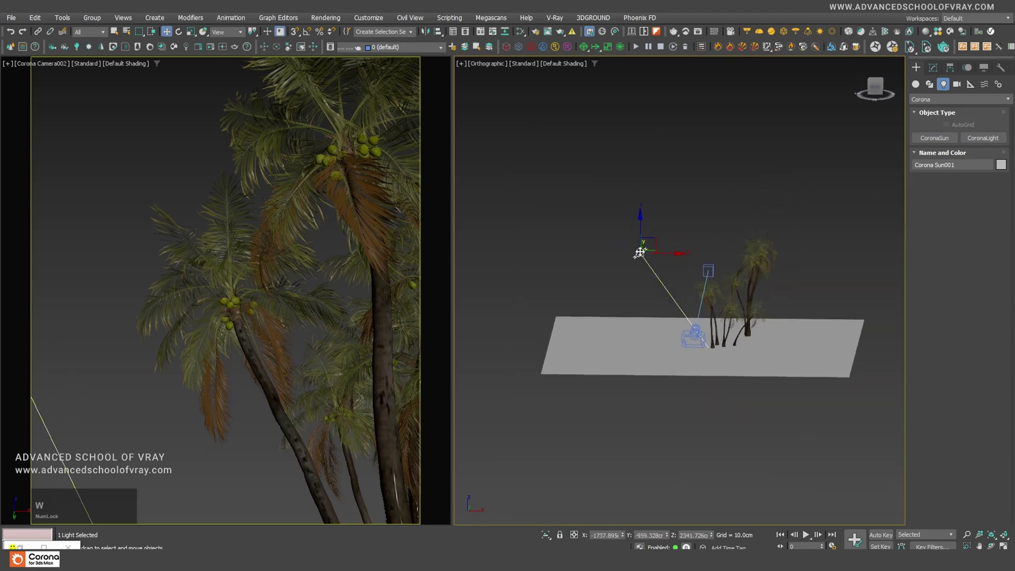
pyautogui.rightClick(640, 252)
pyautogui.click(613, 240)
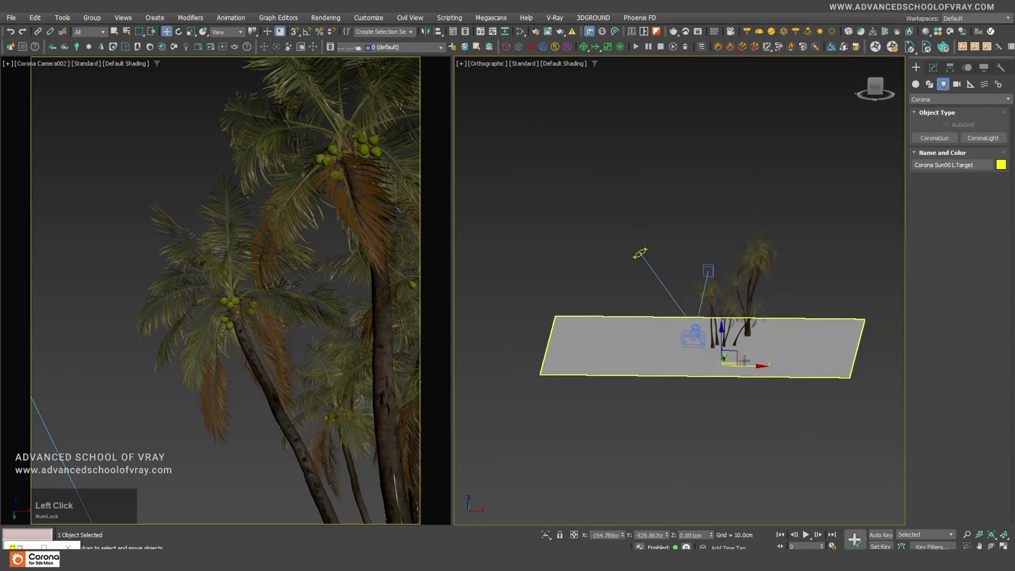
pyautogui.moveTo(744, 361); pyautogui.dragTo(734, 327)
pyautogui.moveTo(770, 356); pyautogui.dragTo(761, 355)
# - Move the Corona Sun farther from the palms along X, to about -2210 cm, and deselect it
pyautogui.moveTo(675, 244); pyautogui.dragTo(629, 260)
pyautogui.keyDown('alt'); pyautogui.moveTo(646, 277); pyautogui.dragTo(652, 290, button='middle'); pyautogui.keyUp('alt')
pyautogui.moveTo(664, 255); pyautogui.dragTo(641, 257)
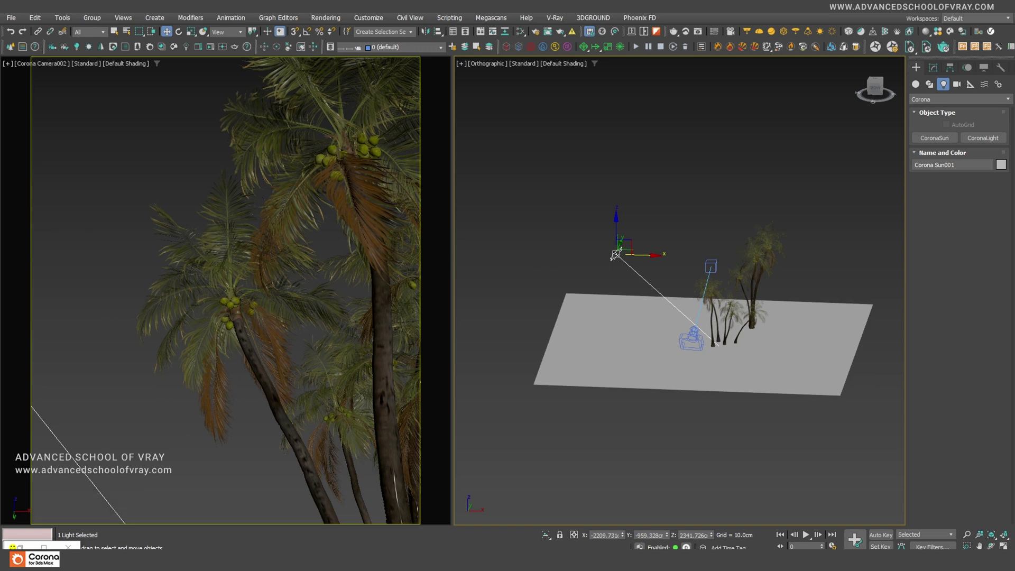
pyautogui.click(569, 271)
# - Create a CoronaLegacyMtl in the Slate Material Editor and enlarge its node preview
pyautogui.press('m')
pyautogui.middleClick(619, 229)
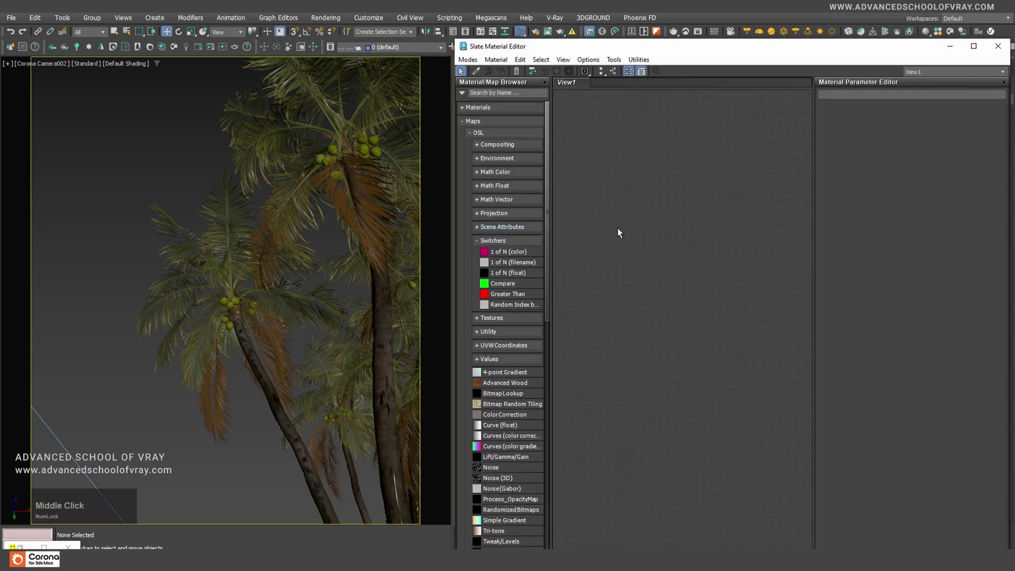
pyautogui.rightClick(618, 227)
pyautogui.moveTo(687, 226)
pyautogui.moveTo(750, 260)
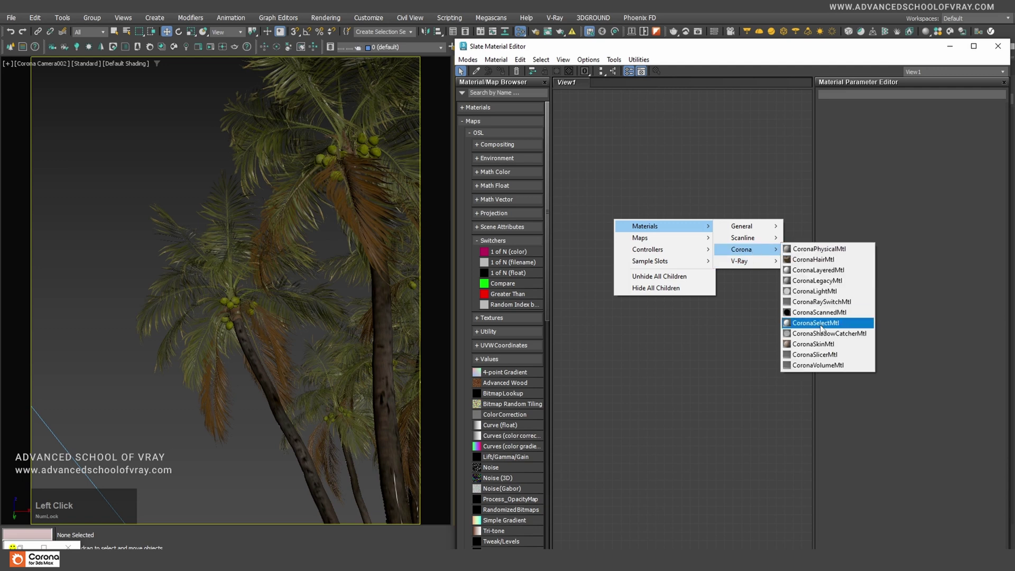
pyautogui.click(828, 282)
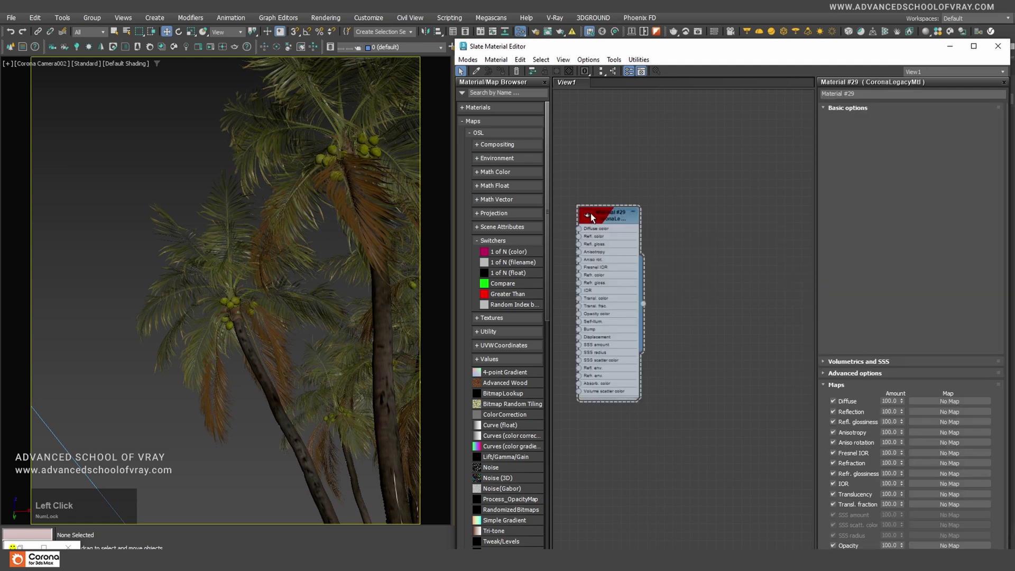
pyautogui.click(634, 213)
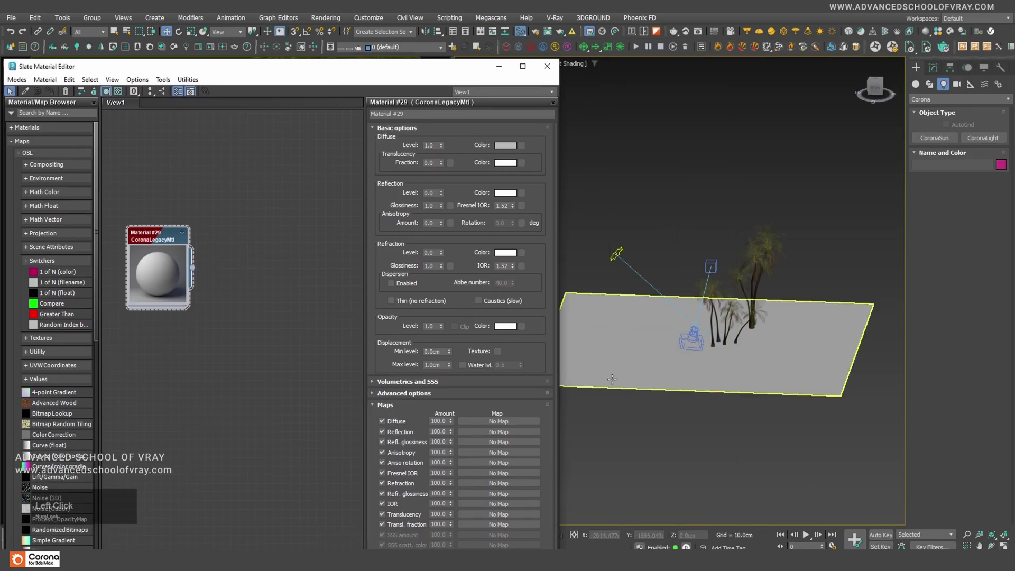
# - Assign the new CoronaLegacyMtl to the ground plane, deselect the plane, and minimize the material editor
pyautogui.click(612, 379)
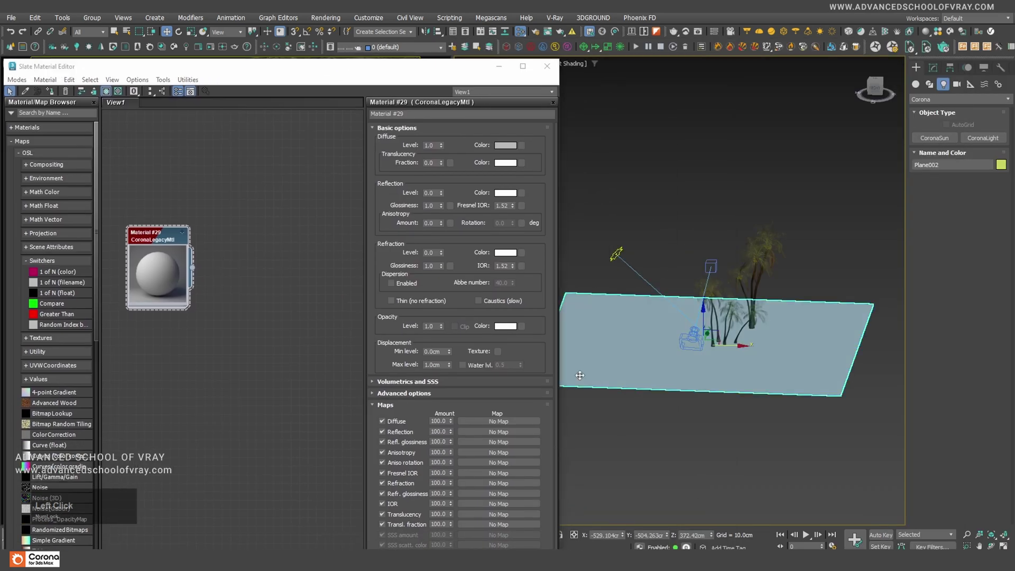
pyautogui.rightClick(152, 234)
pyautogui.click(177, 249)
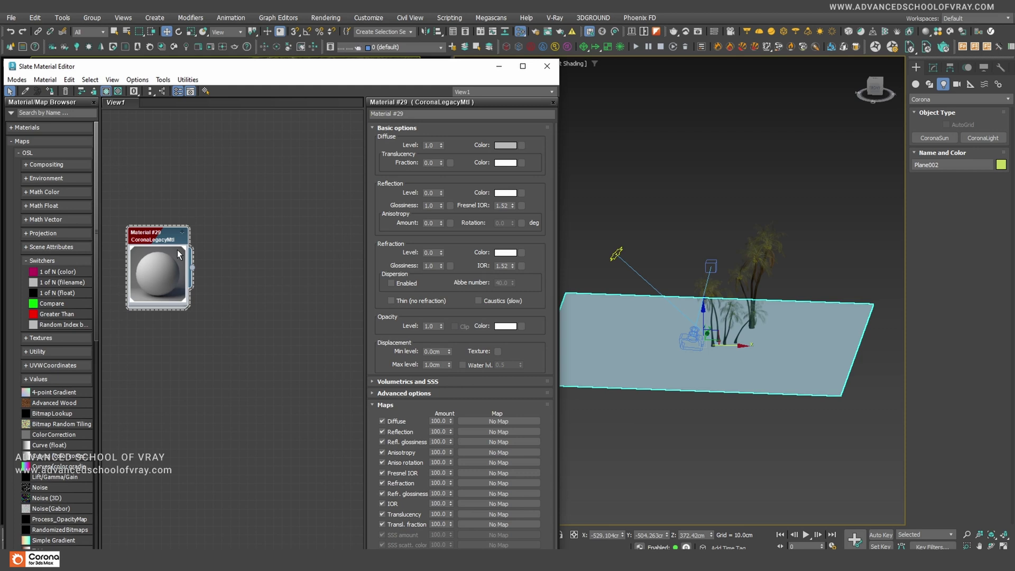
pyautogui.click(681, 207)
pyautogui.moveTo(206, 312); pyautogui.dragTo(274, 261, button='middle')
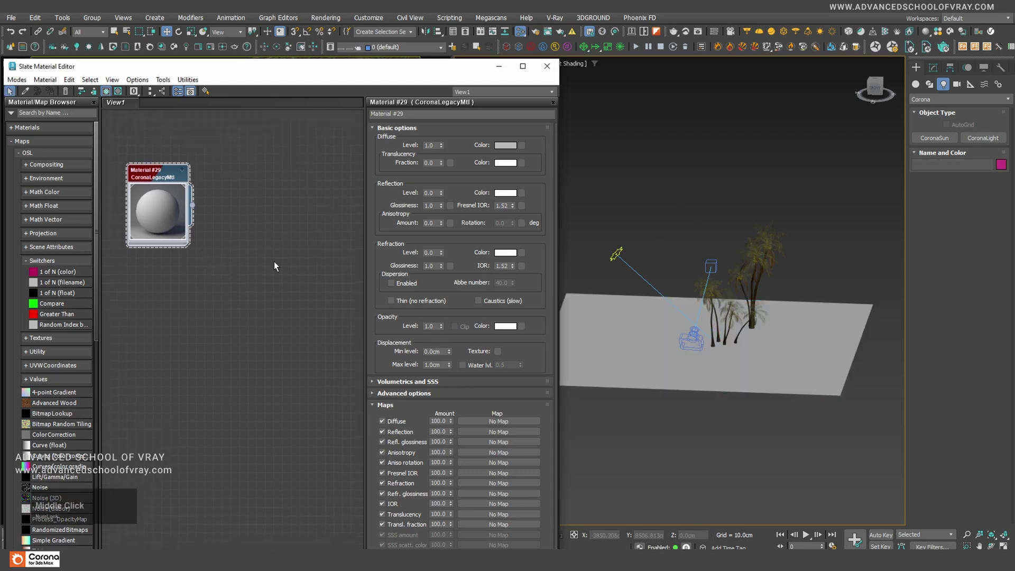
pyautogui.click(501, 74)
# - Start interactive Corona rendering of the camera view, place the frame buffer beside the palms in the orthographic view, and inspect the palm trunk up close
pyautogui.scroll(-2, 608, 222)
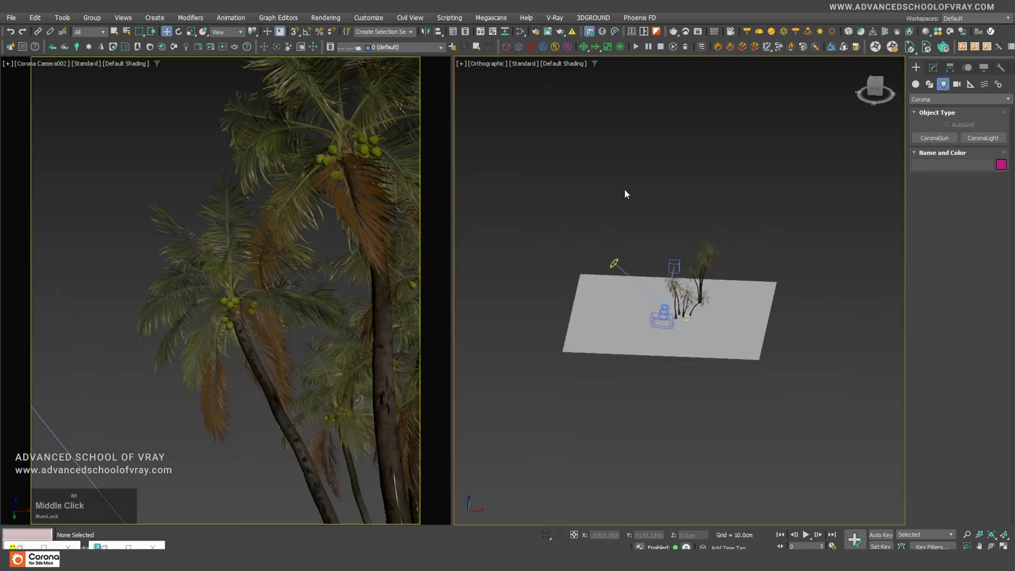
pyautogui.rightClick(584, 137)
pyautogui.click(618, 275)
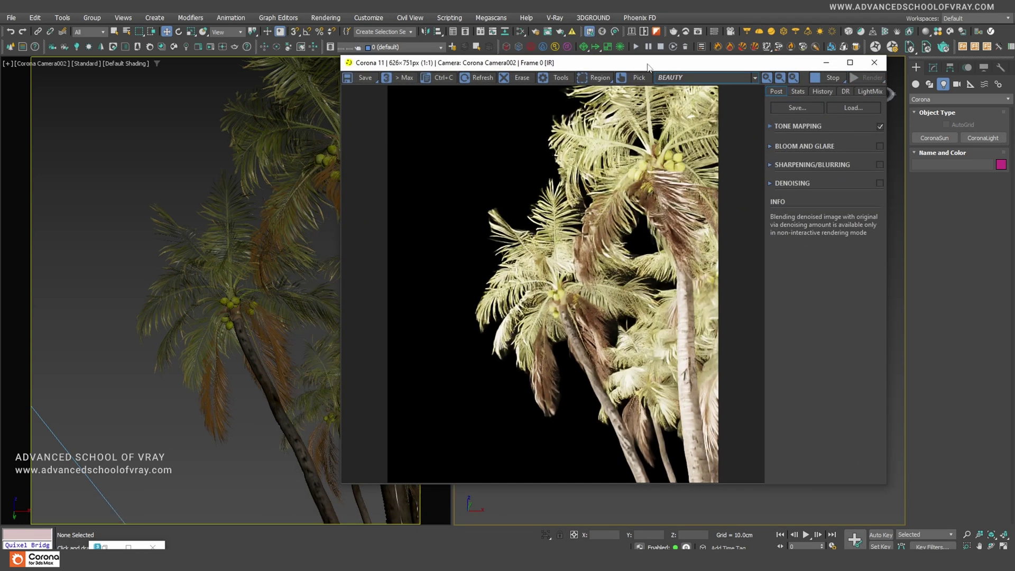
pyautogui.moveTo(637, 65); pyautogui.dragTo(522, 67)
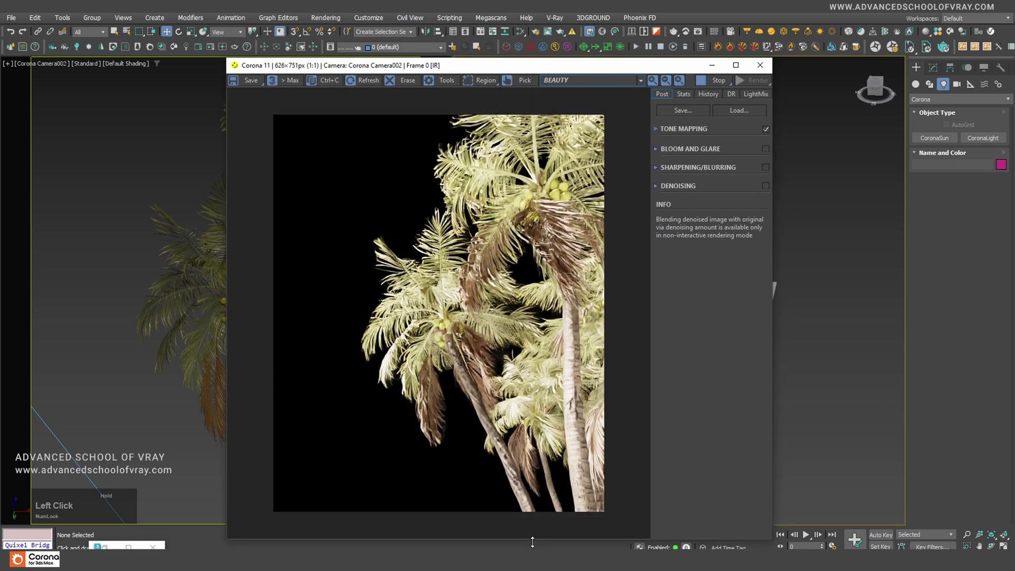
pyautogui.moveTo(535, 71); pyautogui.dragTo(419, 16)
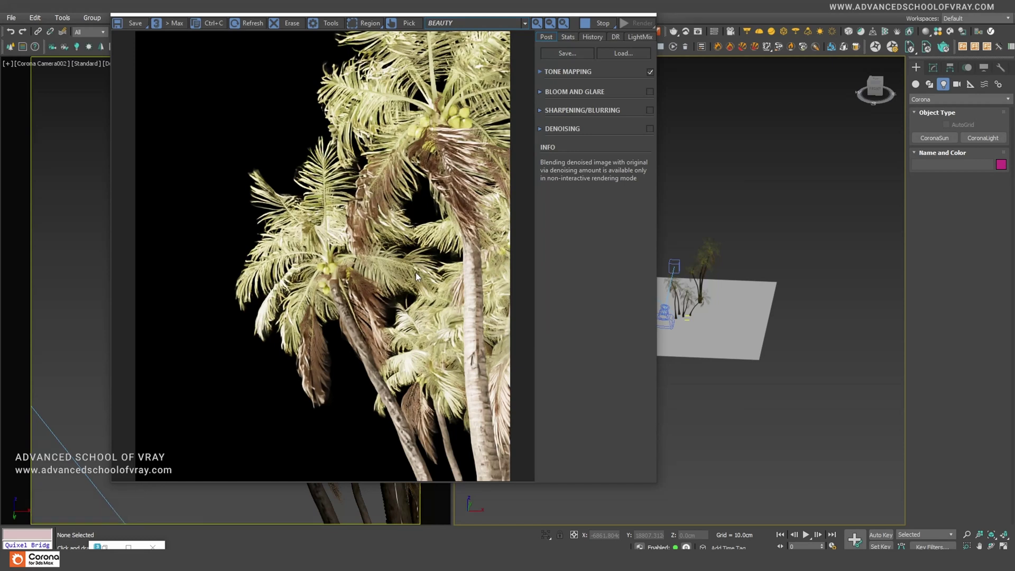
pyautogui.scroll(2, 432, 352)
pyautogui.middleClick(377, 391)
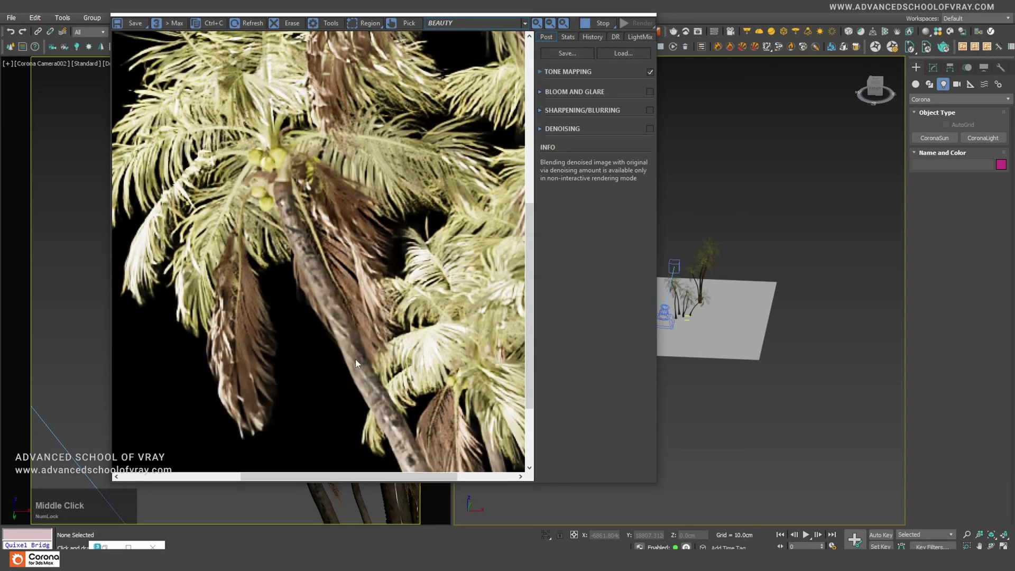
pyautogui.scroll(-2, 353, 340)
# - Lower the Corona Sun to about 2241 cm in Z, shift it to about -1119 cm in Y, and check the palm shading in the render
pyautogui.click(780, 218)
pyautogui.moveTo(731, 300); pyautogui.dragTo(838, 300, button='middle')
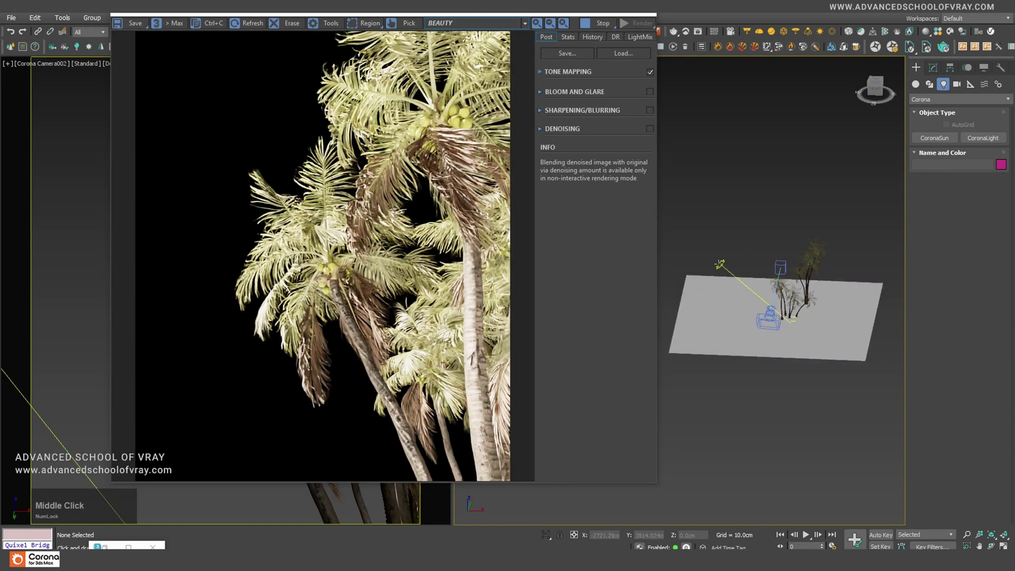
pyautogui.click(720, 264)
pyautogui.keyDown('alt'); pyautogui.moveTo(706, 379); pyautogui.dragTo(767, 329, button='middle'); pyautogui.keyUp('alt')
pyautogui.scroll(3, 786, 327)
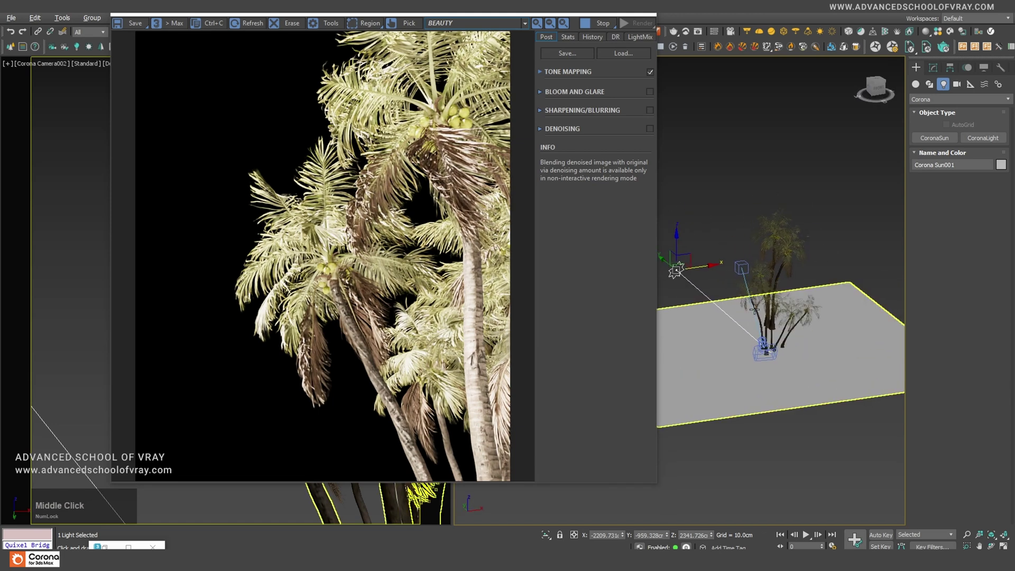
pyautogui.keyDown('alt'); pyautogui.moveTo(759, 283); pyautogui.dragTo(766, 312, button='middle'); pyautogui.keyUp('alt')
pyautogui.moveTo(689, 253); pyautogui.dragTo(690, 260)
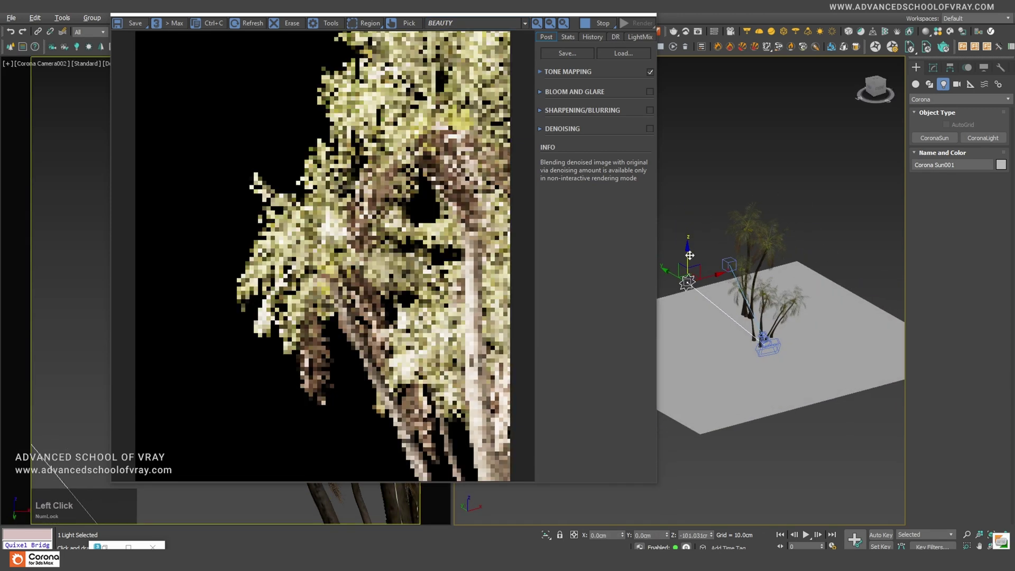
pyautogui.keyDown('alt'); pyautogui.moveTo(747, 332); pyautogui.dragTo(800, 326, button='middle'); pyautogui.keyUp('alt')
pyautogui.moveTo(697, 283); pyautogui.dragTo(705, 284)
pyautogui.keyDown('alt'); pyautogui.moveTo(797, 338); pyautogui.dragTo(574, 326, button='middle'); pyautogui.keyUp('alt')
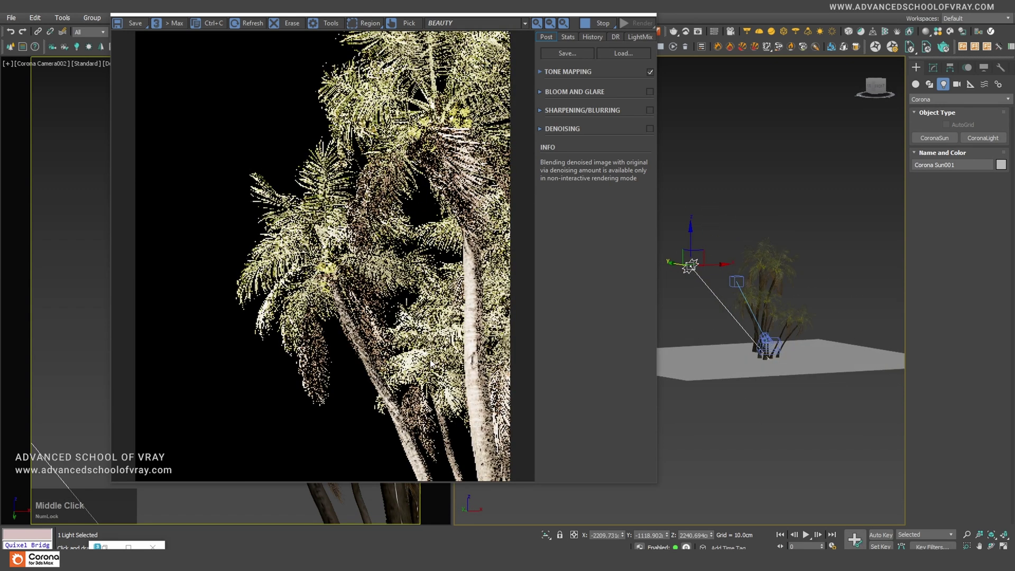
pyautogui.scroll(3, 391, 364)
pyautogui.moveTo(392, 364); pyautogui.dragTo(332, 309)
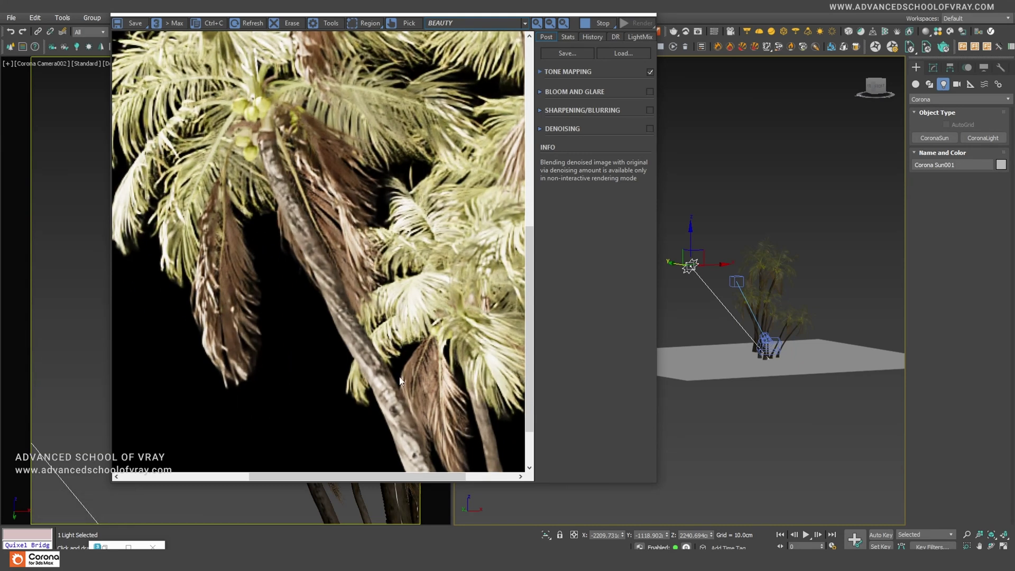
pyautogui.scroll(-3, 401, 362)
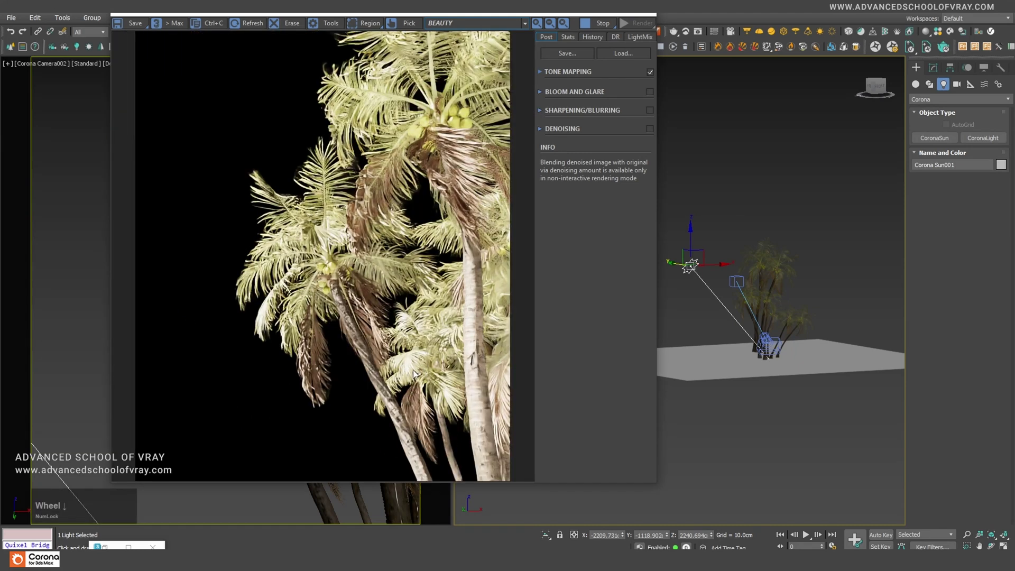
# - Add a CoronaSky environment from the Corona Sun's parameters, and deselect the sun
pyautogui.click(765, 209)
pyautogui.click(692, 265)
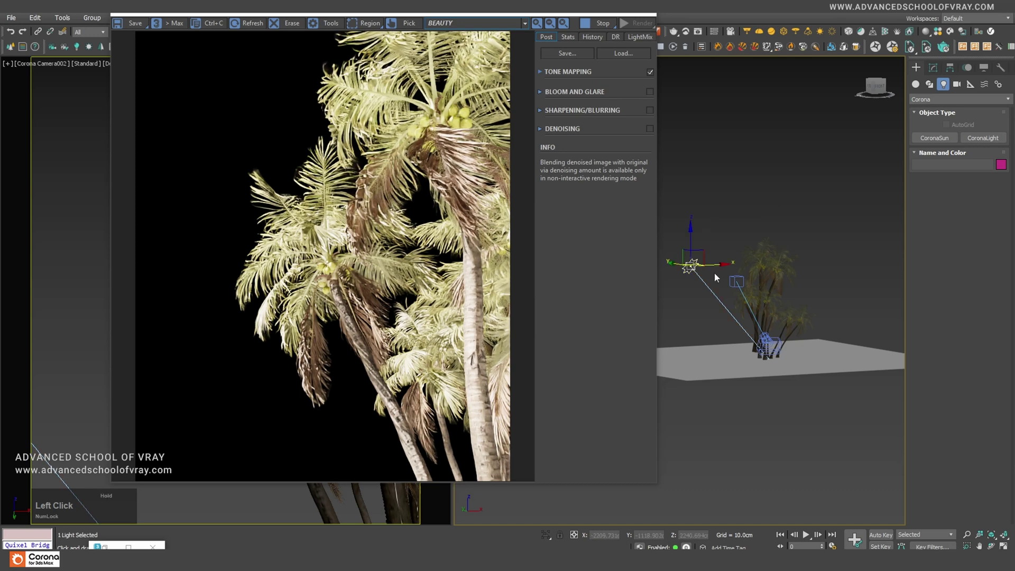
pyautogui.click(936, 70)
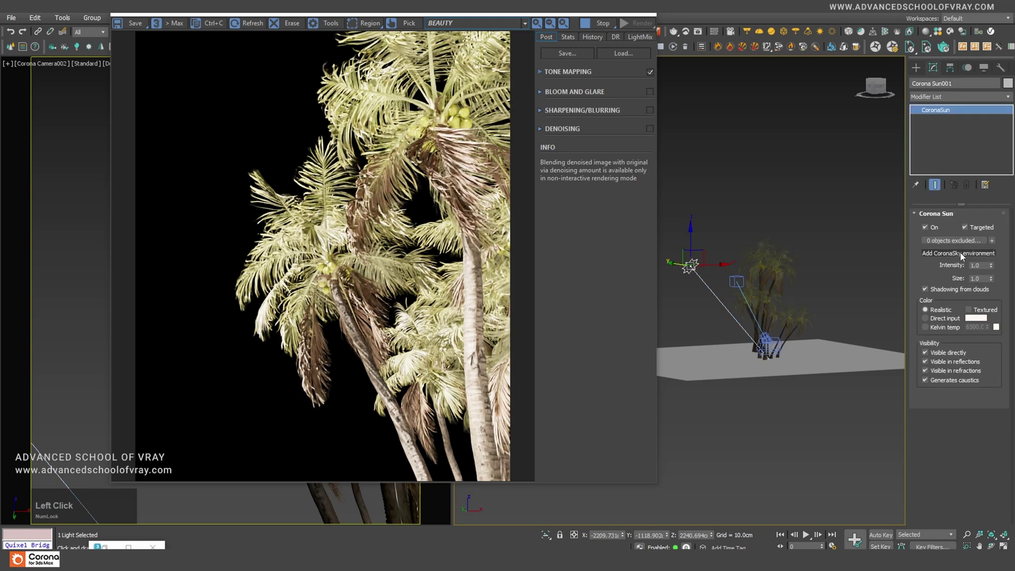
pyautogui.click(957, 253)
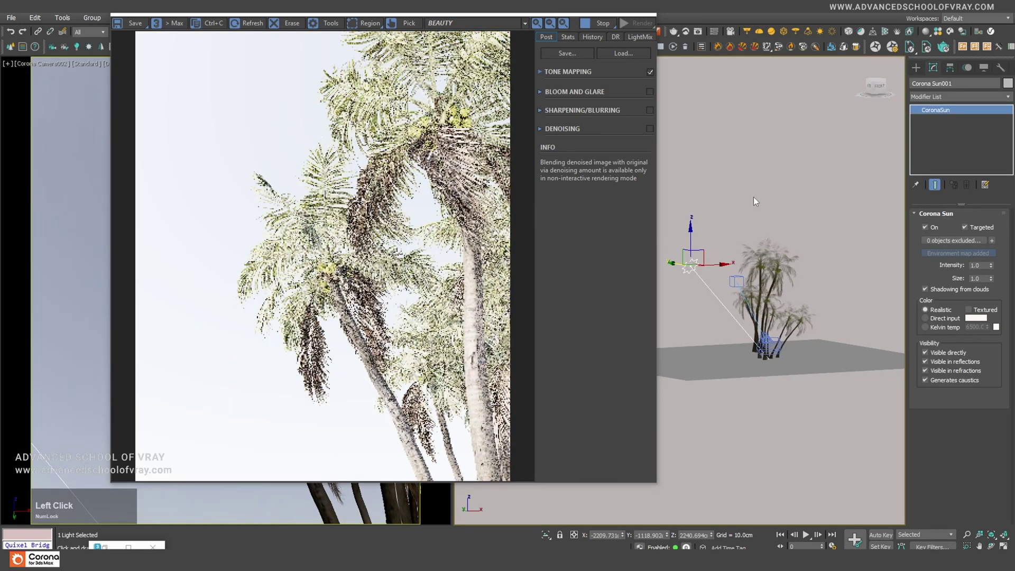
pyautogui.click(754, 196)
# - Bring the CoronaSky environment map into the Slate Material Editor, and close the environment settings
pyautogui.press('8')
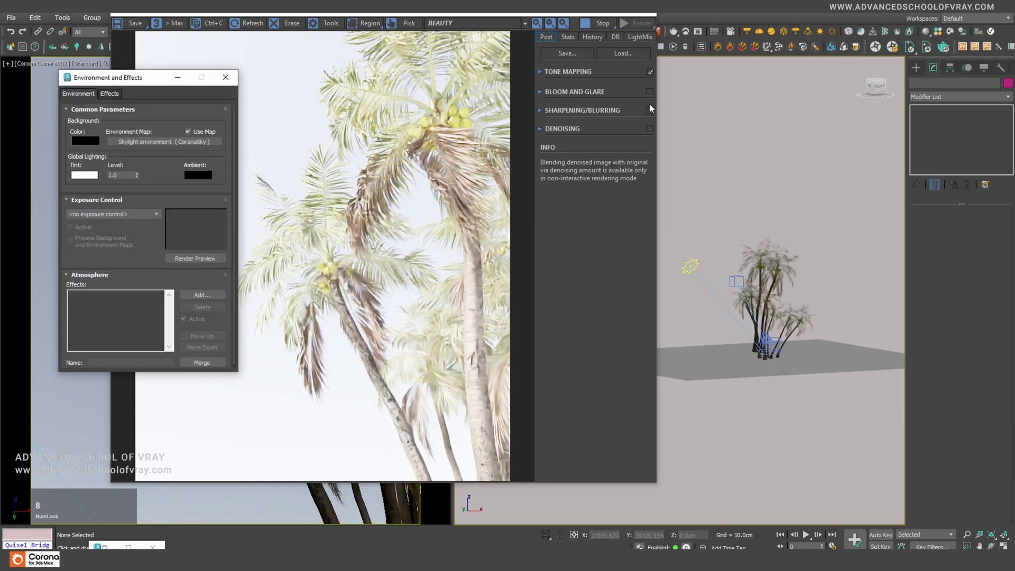
pyautogui.click(596, 9)
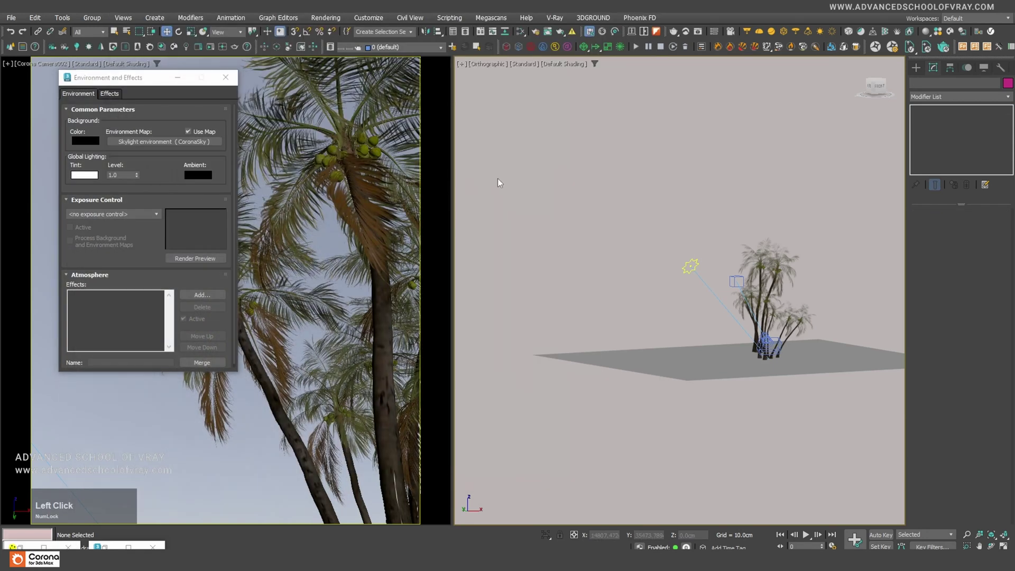
pyautogui.press('m')
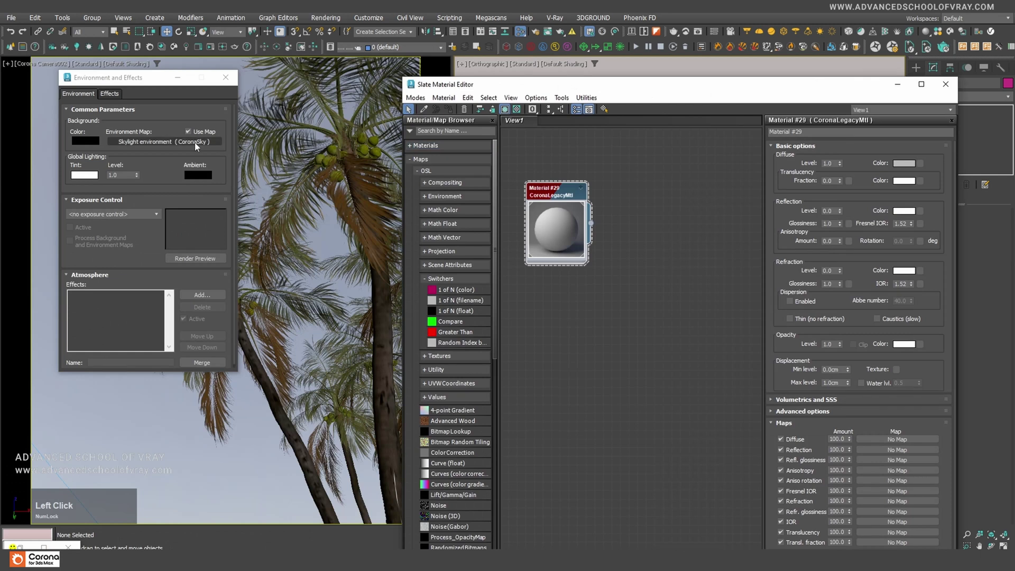
pyautogui.moveTo(195, 146); pyautogui.dragTo(587, 329)
pyautogui.click(657, 403)
pyautogui.click(225, 77)
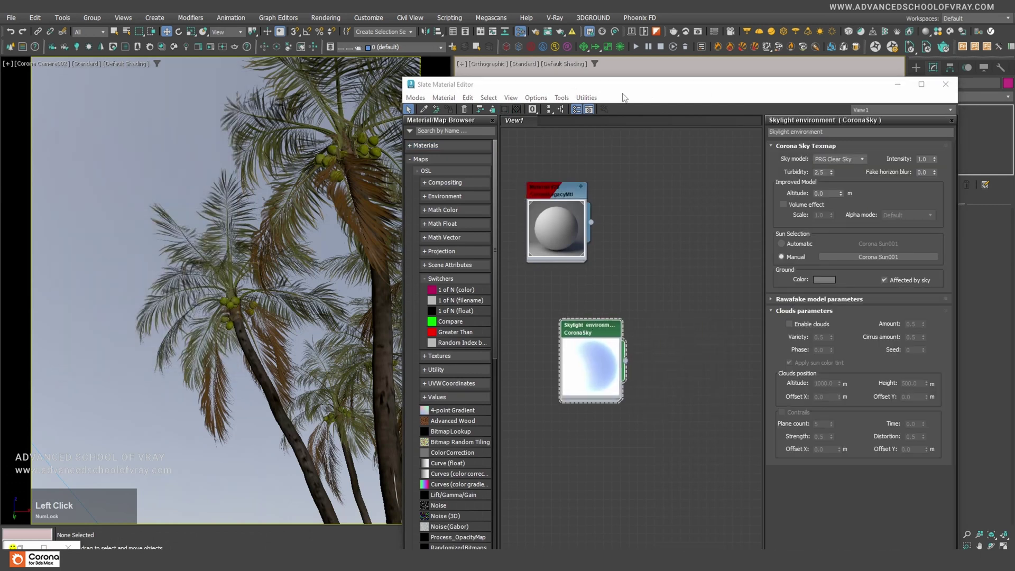
# - Create a CoronaColorCorrect map in the node view near the CoronaSky map
pyautogui.moveTo(622, 95); pyautogui.dragTo(493, 56)
pyautogui.rightClick(532, 242)
pyautogui.click(560, 258)
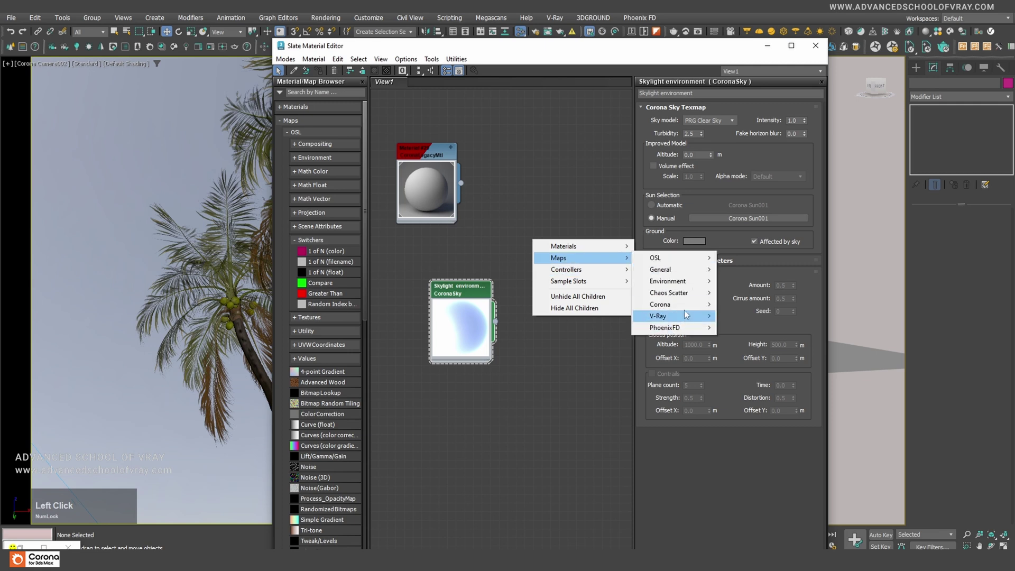
pyautogui.click(661, 304)
pyautogui.click(740, 346)
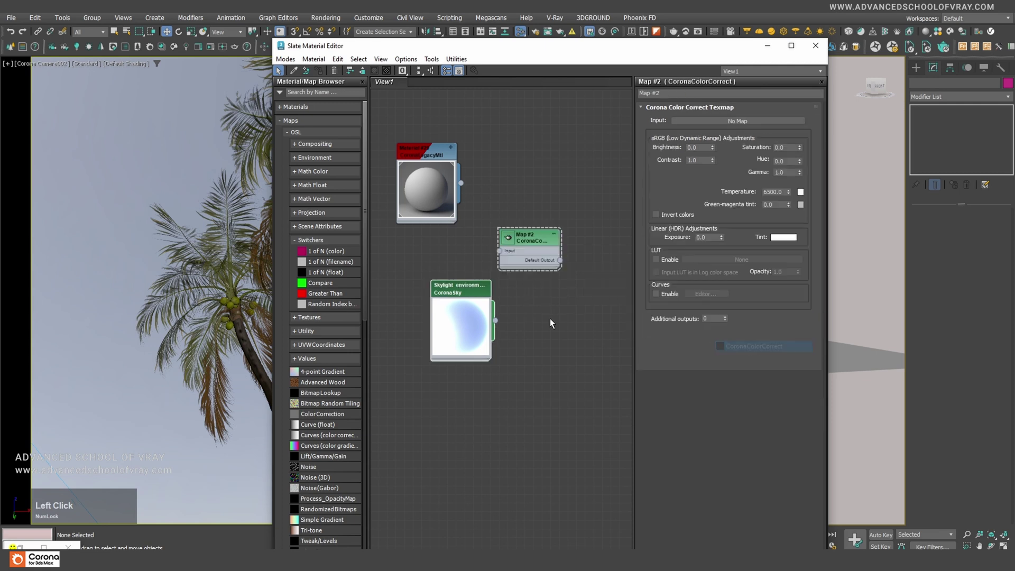
# - Connect the CoronaSky map to the CoronaColorCorrect input, enlarge its preview, and arrange both nodes side by side
pyautogui.moveTo(487, 295); pyautogui.dragTo(428, 278)
pyautogui.moveTo(527, 251); pyautogui.dragTo(518, 295)
pyautogui.doubleClick(505, 284)
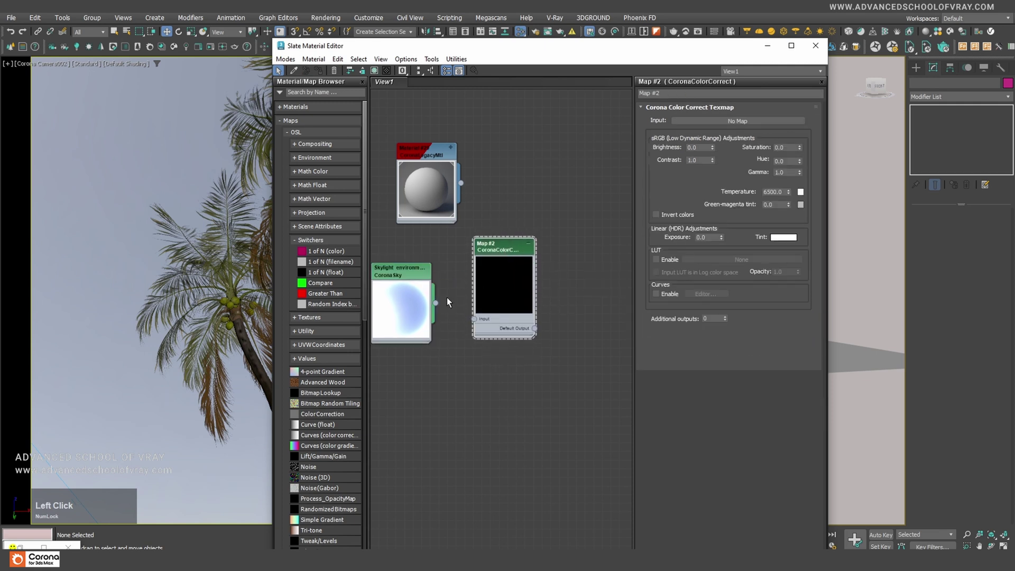
pyautogui.moveTo(474, 322); pyautogui.dragTo(474, 320)
pyautogui.moveTo(499, 254); pyautogui.dragTo(482, 279)
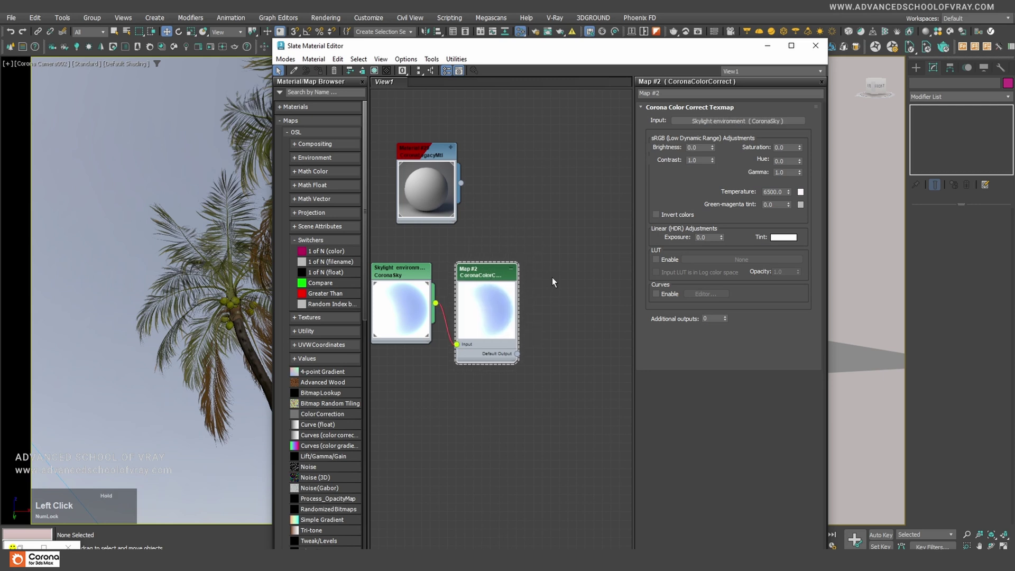
pyautogui.moveTo(552, 277); pyautogui.dragTo(431, 329)
pyautogui.click(558, 426)
pyautogui.moveTo(551, 419); pyautogui.dragTo(419, 297)
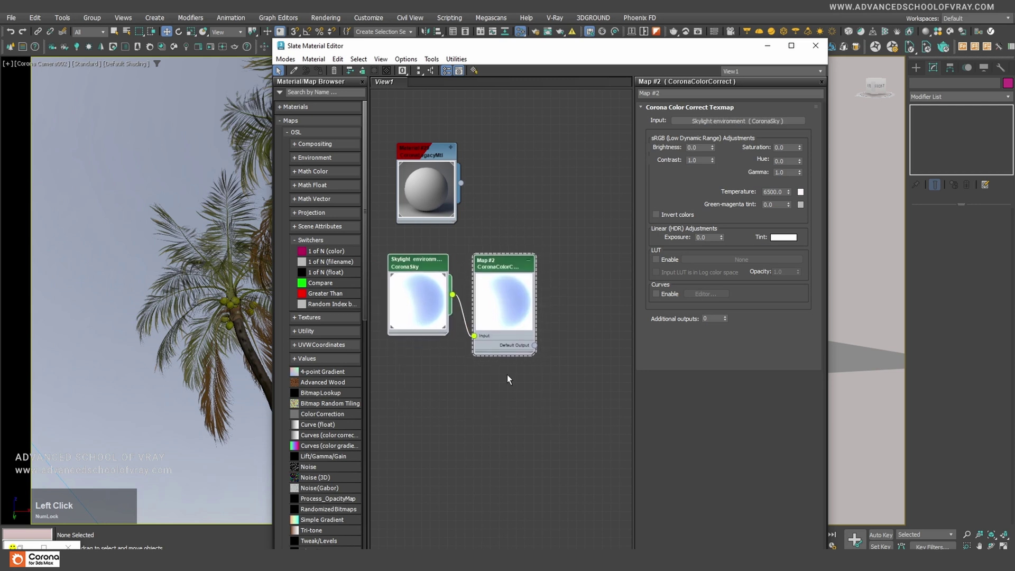
pyautogui.moveTo(506, 374); pyautogui.dragTo(436, 320)
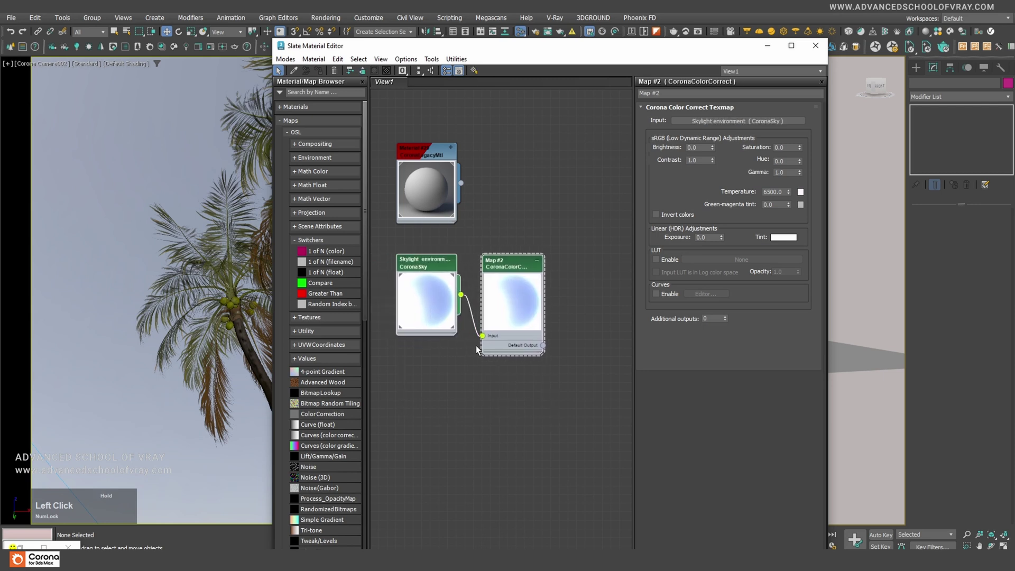
pyautogui.click(531, 369)
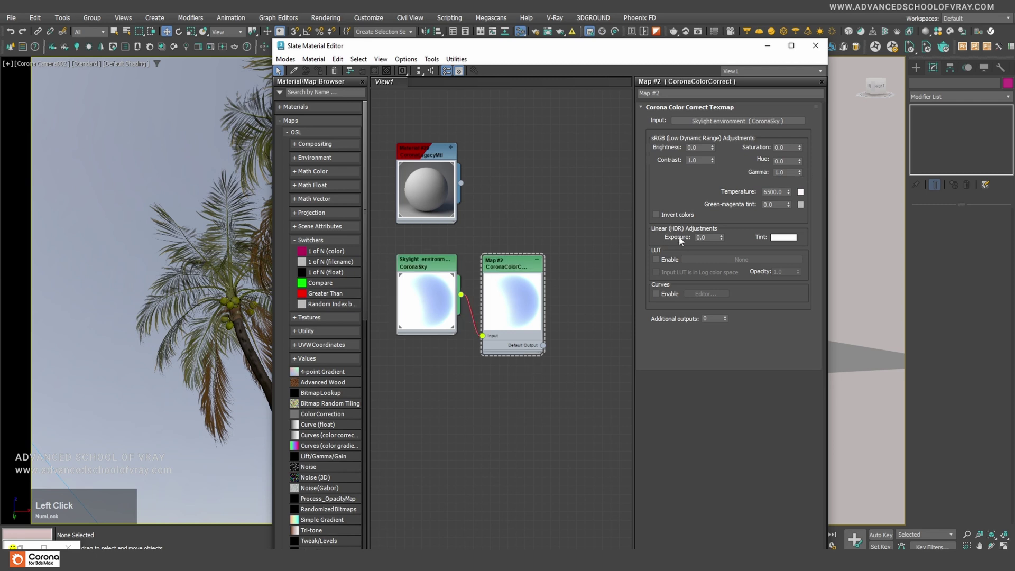
pyautogui.press('Tab')
pyautogui.click(565, 246)
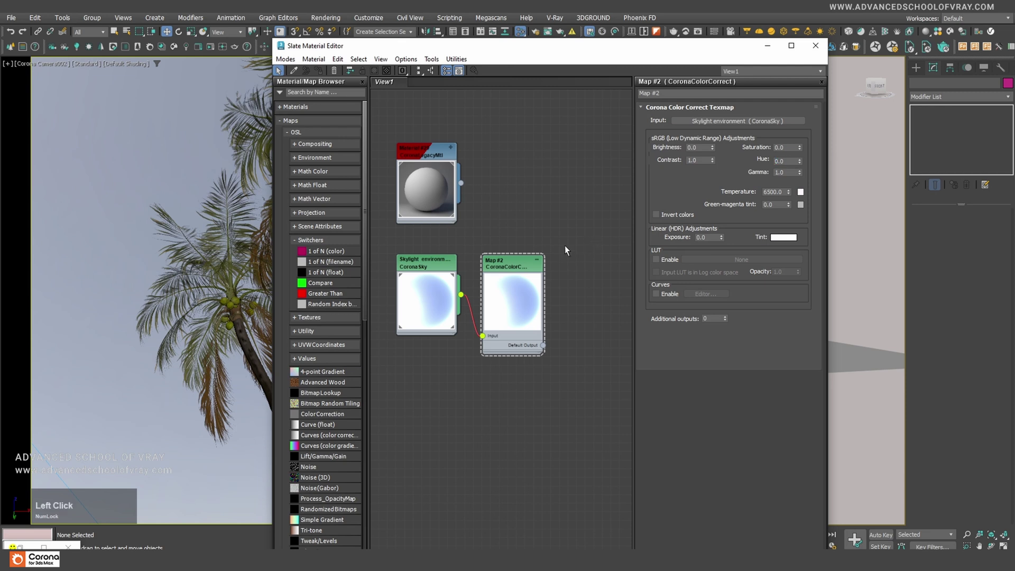
pyautogui.click(187, 191)
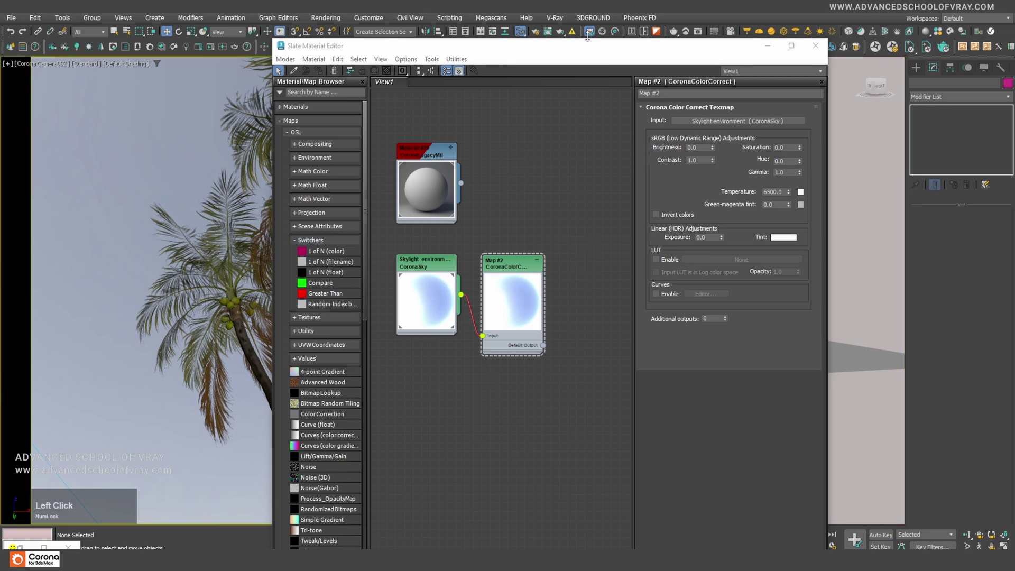
# - Switch the Corona scene environment to a single map in the render setup, and assign the CoronaColorCorrect output to it as an instance
pyautogui.moveTo(547, 49); pyautogui.dragTo(559, 48)
pyautogui.press('F10')
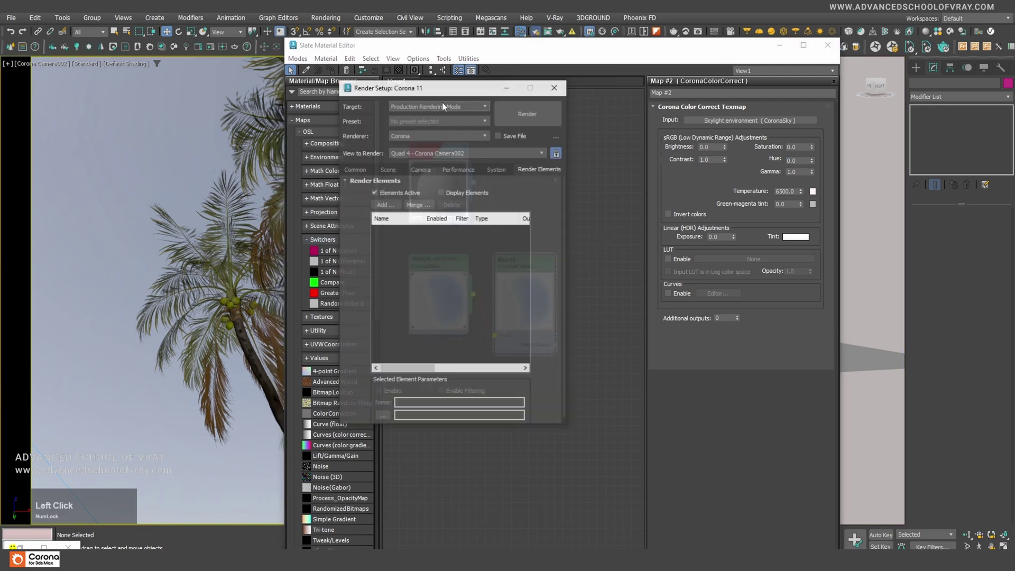
pyautogui.moveTo(469, 91); pyautogui.dragTo(170, 110)
pyautogui.click(88, 188)
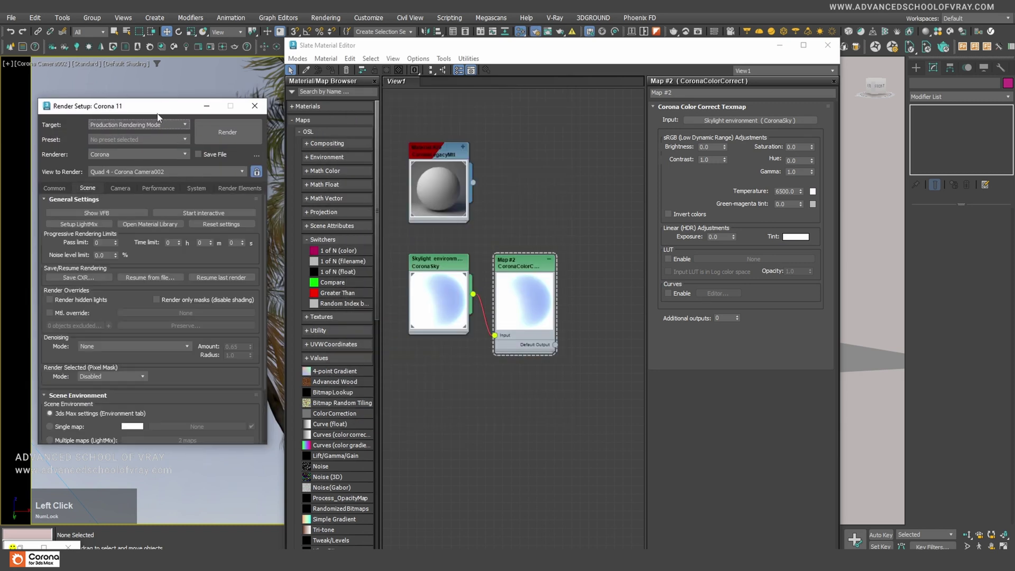
pyautogui.scroll(-3, 211, 334)
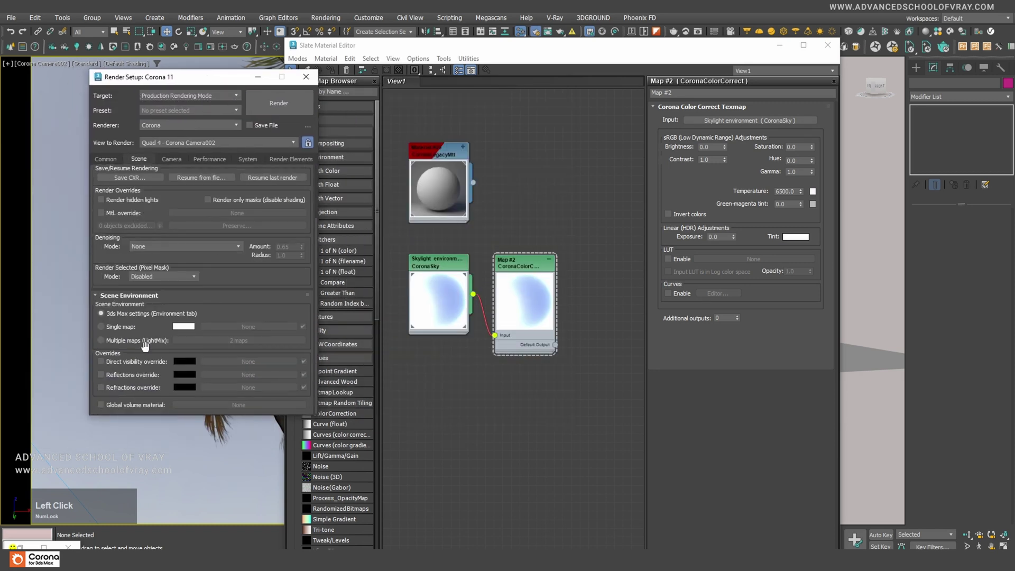
pyautogui.click(120, 328)
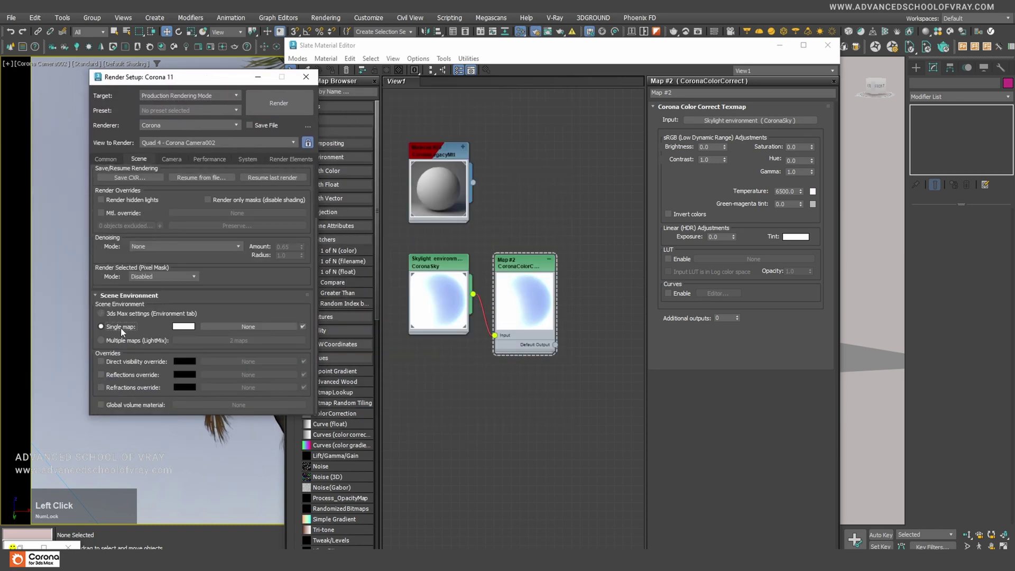
pyautogui.click(558, 351)
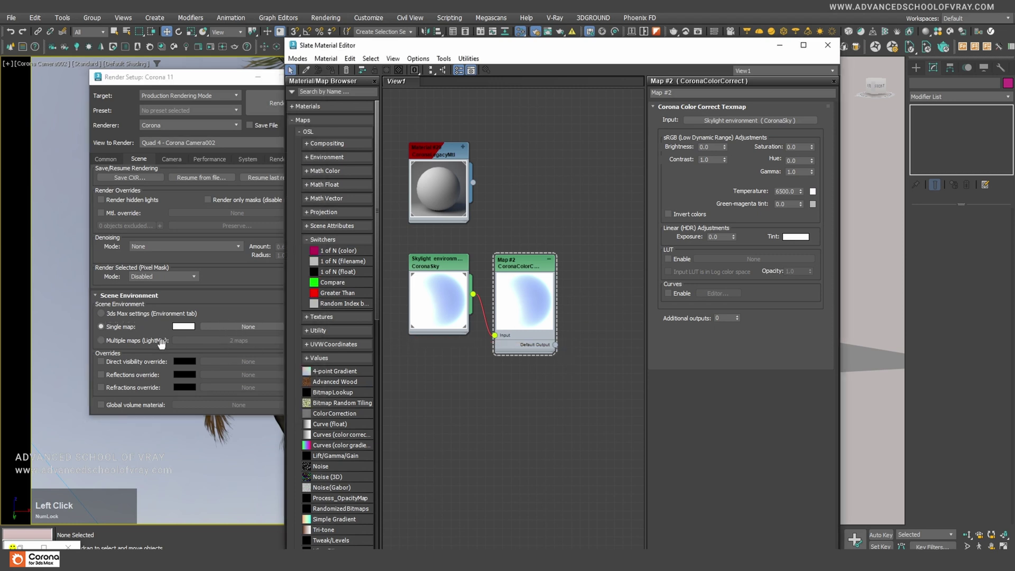
pyautogui.moveTo(555, 346); pyautogui.dragTo(239, 326)
pyautogui.click(180, 278)
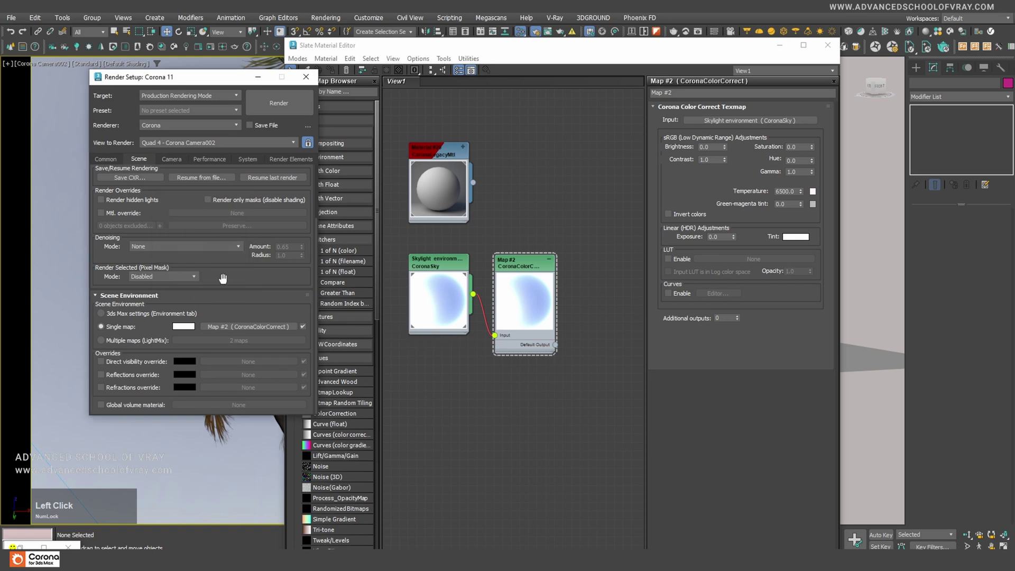
# - Close the render setup, turn off and clear the CoronaSky map in the 3ds Max environment settings, and close them
pyautogui.click(306, 77)
pyautogui.moveTo(411, 45); pyautogui.dragTo(535, 126)
pyautogui.press('8')
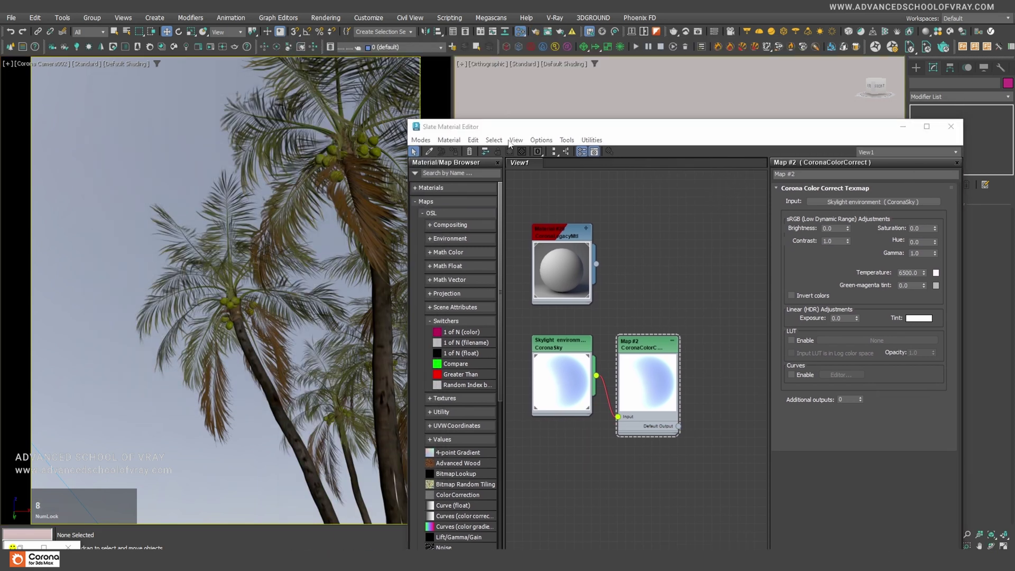
pyautogui.click(198, 133)
pyautogui.rightClick(199, 141)
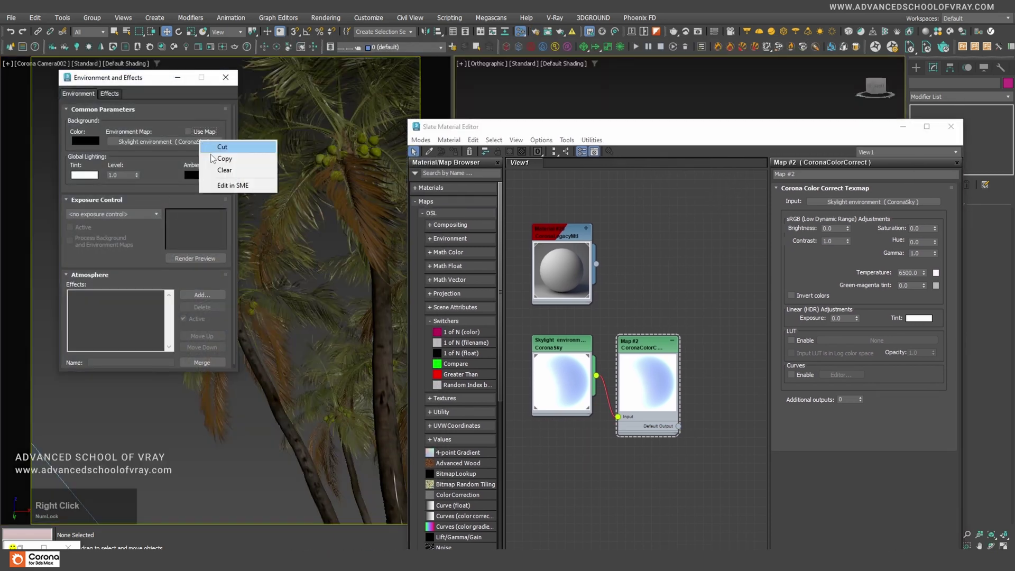
pyautogui.click(214, 183)
pyautogui.click(232, 79)
# - Open the Corona frame buffer and start an interactive render of the palm trees from Corona Camera002
pyautogui.moveTo(687, 127); pyautogui.dragTo(449, 71)
pyautogui.rightClick(754, 144)
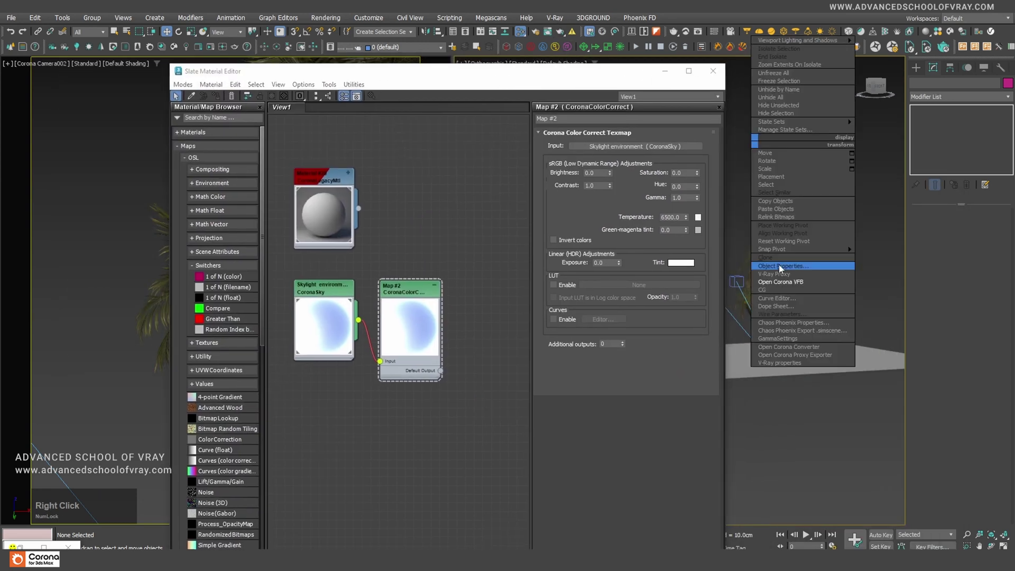
pyautogui.click(783, 276)
pyautogui.moveTo(491, 13); pyautogui.dragTo(802, 61)
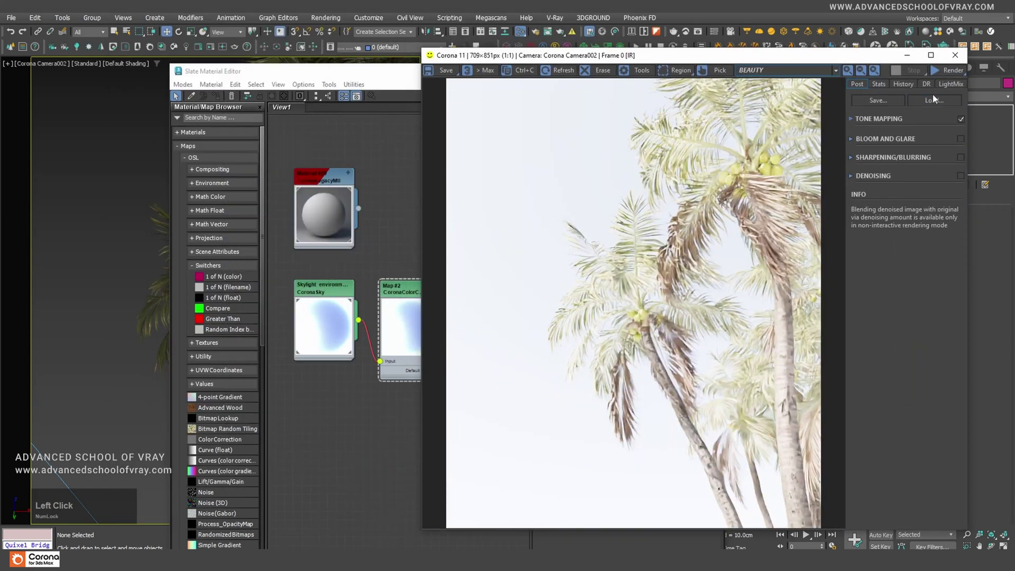
pyautogui.click(953, 72)
pyautogui.click(951, 83)
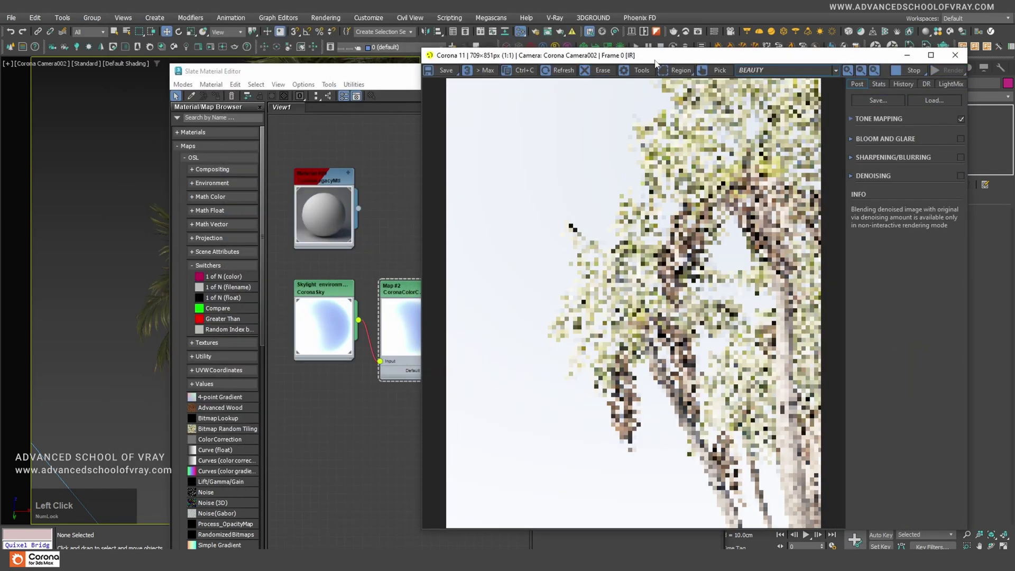
pyautogui.moveTo(654, 59); pyautogui.dragTo(598, 47)
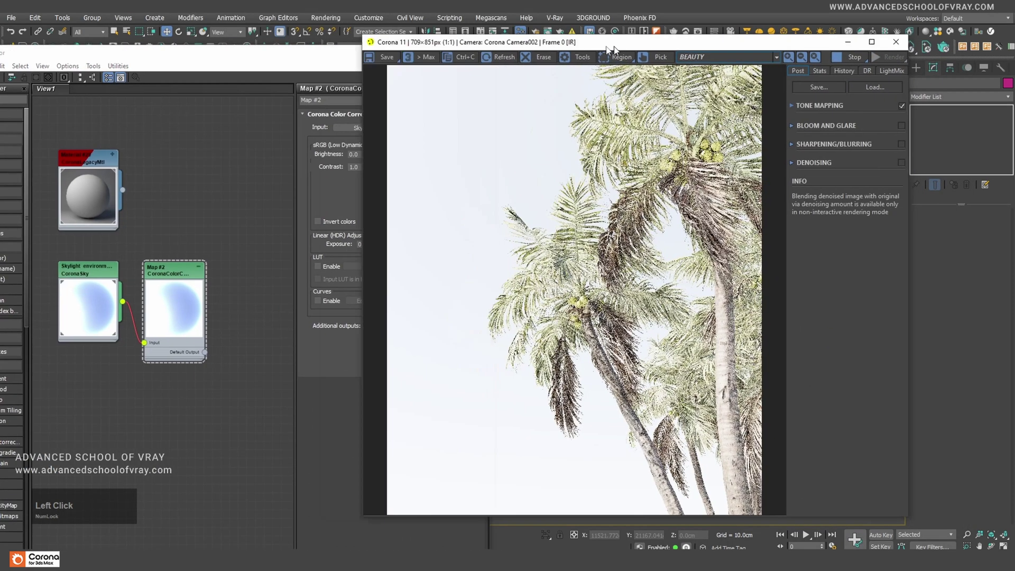
pyautogui.scroll(1, 614, 328)
pyautogui.scroll(-1, 694, 264)
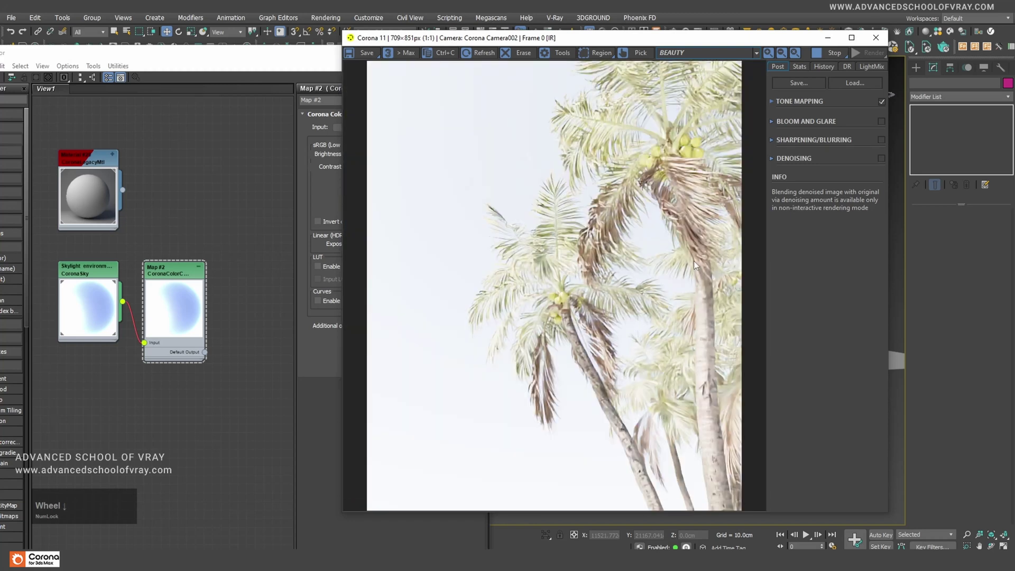
# - Expand the frame buffer's tone mapping settings and lower Simple Exposure to -2.394
pyautogui.click(780, 102)
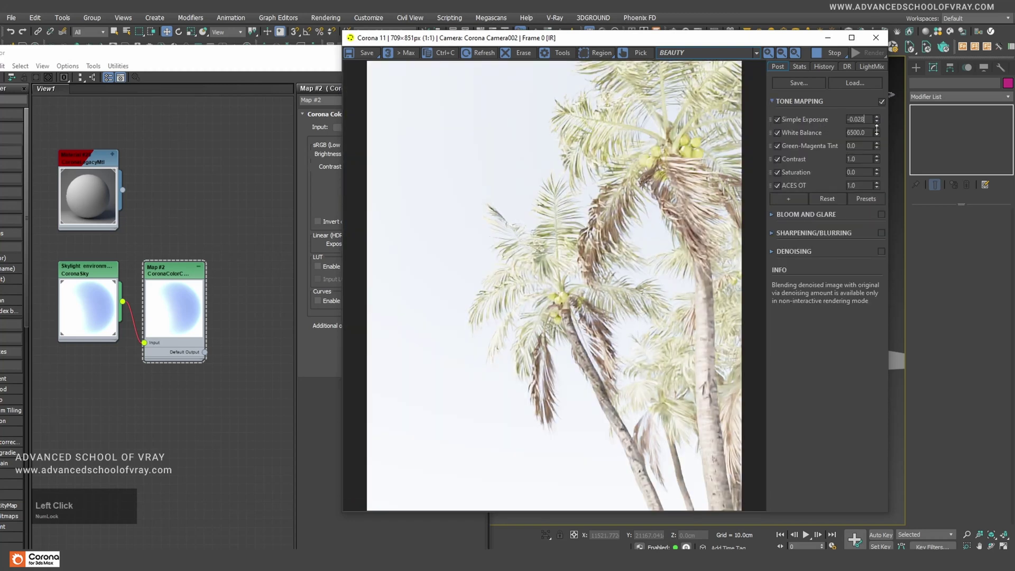
pyautogui.moveTo(877, 128); pyautogui.dragTo(881, 381)
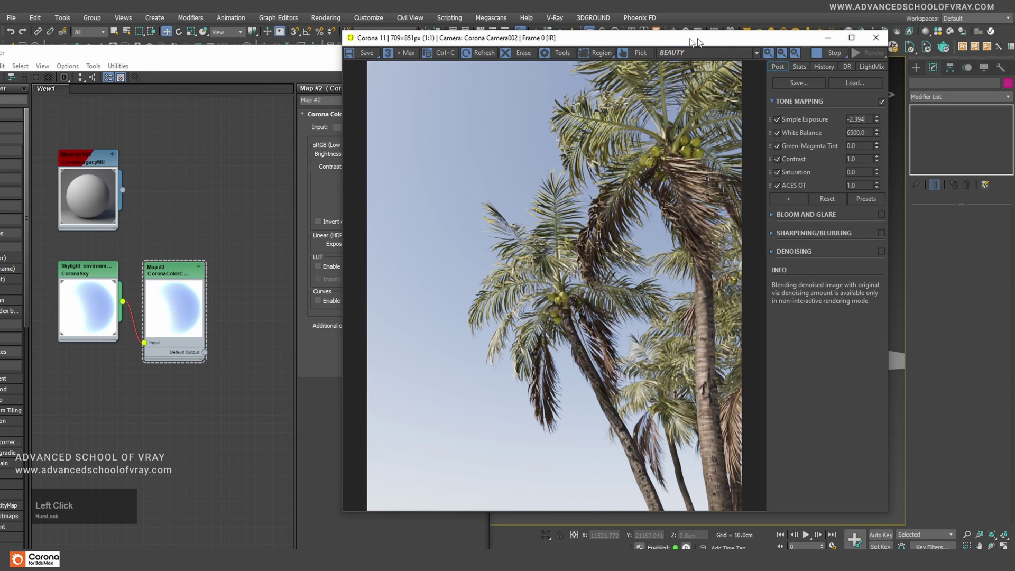
pyautogui.moveTo(698, 38); pyautogui.dragTo(661, 34)
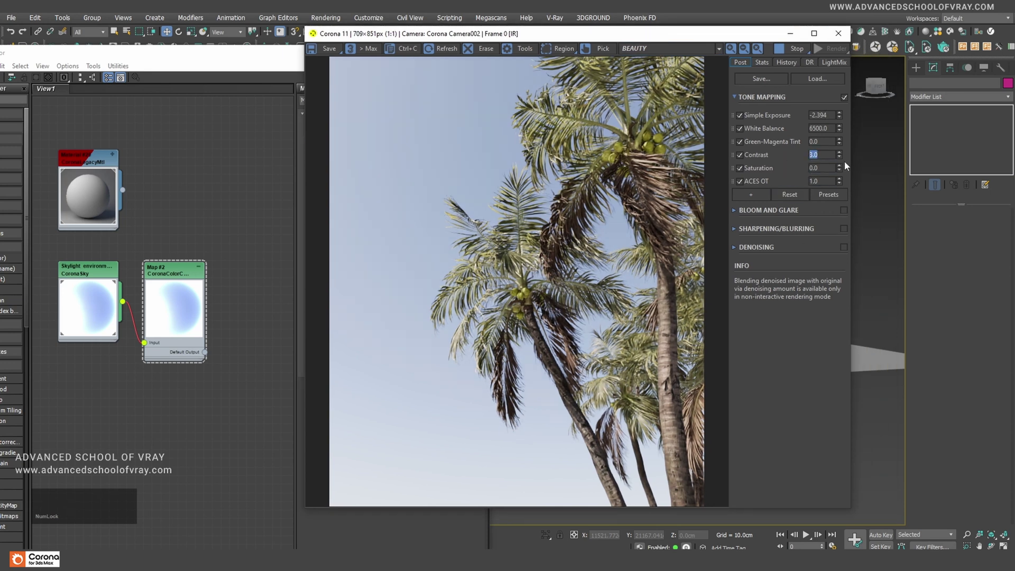
# - Adjust the tone mapping contrast of the render to 2.067
pyautogui.moveTo(839, 154)
pyautogui.mouseDown()
pyautogui.moveTo(837, 34)
pyautogui.moveTo(831, 155)
pyautogui.moveTo(825, 139)
pyautogui.mouseUp()
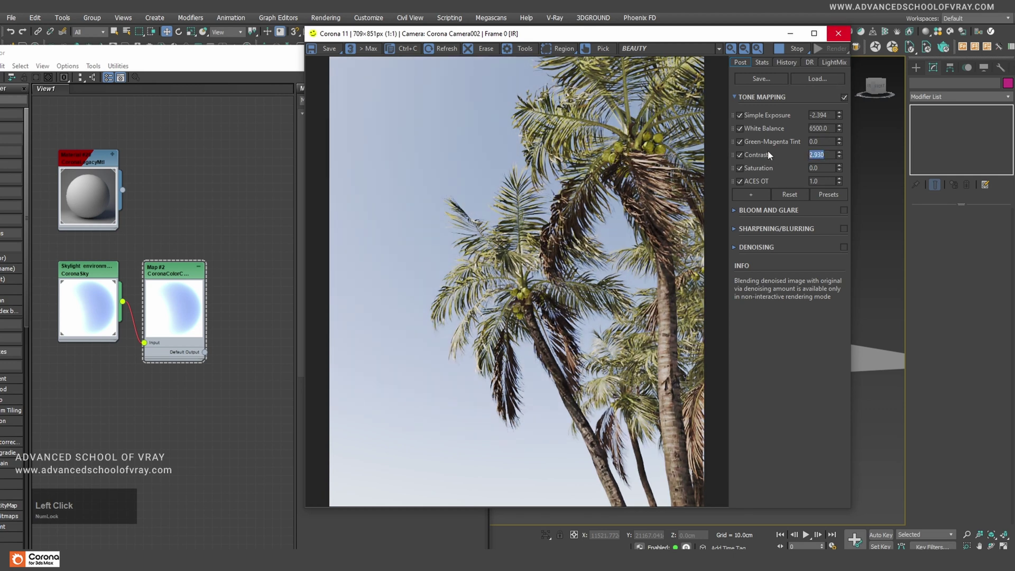
pyautogui.moveTo(640, 34); pyautogui.dragTo(626, 37)
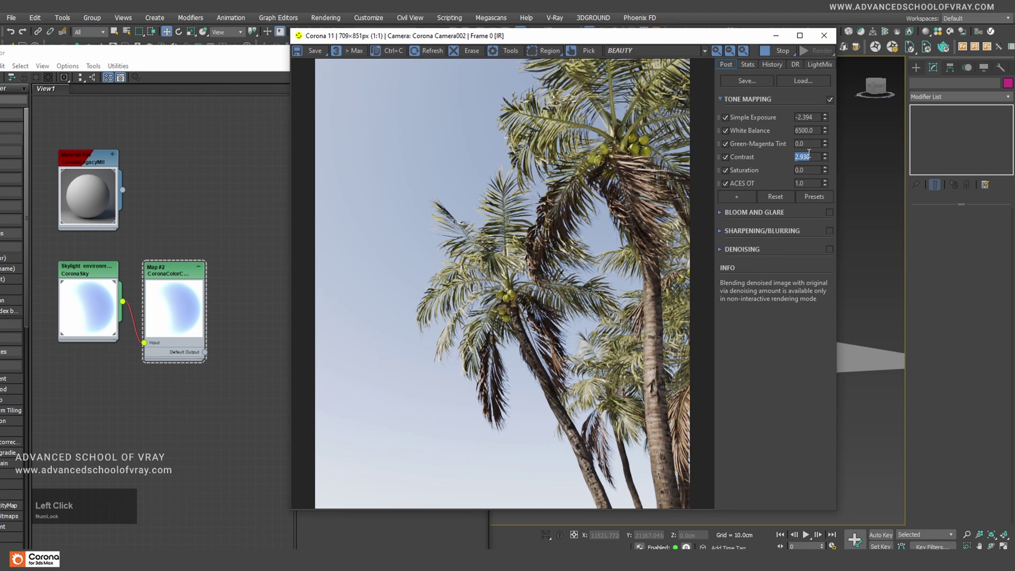
pyautogui.moveTo(826, 157); pyautogui.dragTo(826, 164)
pyautogui.moveTo(824, 175); pyautogui.dragTo(823, 194)
pyautogui.moveTo(822, 340); pyautogui.dragTo(825, 212)
pyautogui.moveTo(583, 42); pyautogui.dragTo(603, 42)
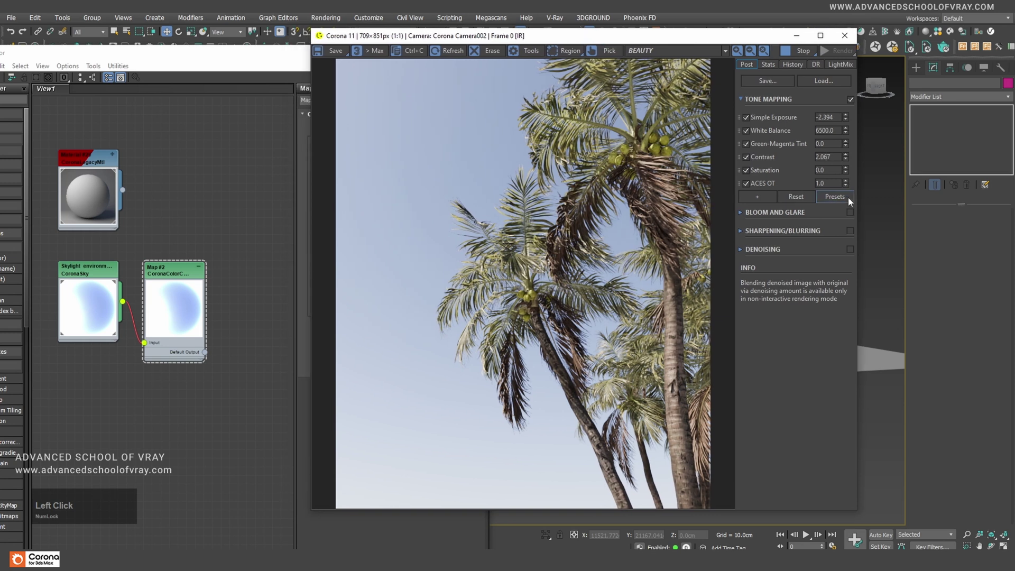
# - Try a saturation of -1.0 in the tone mapping, and disable the saturation adjustment
pyautogui.moveTo(845, 170); pyautogui.dragTo(842, 363)
pyautogui.moveTo(840, 420); pyautogui.dragTo(849, 395)
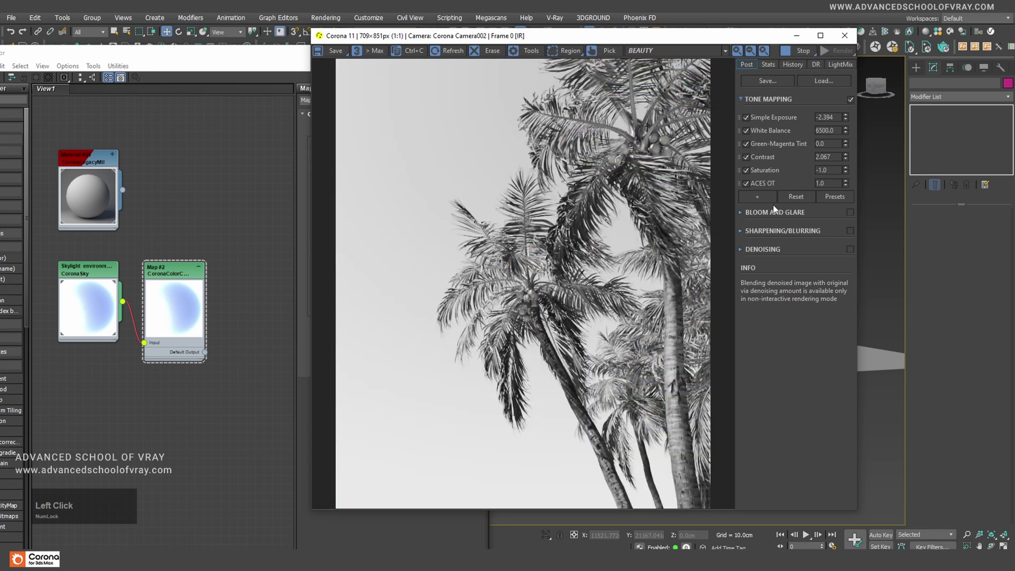
pyautogui.click(746, 171)
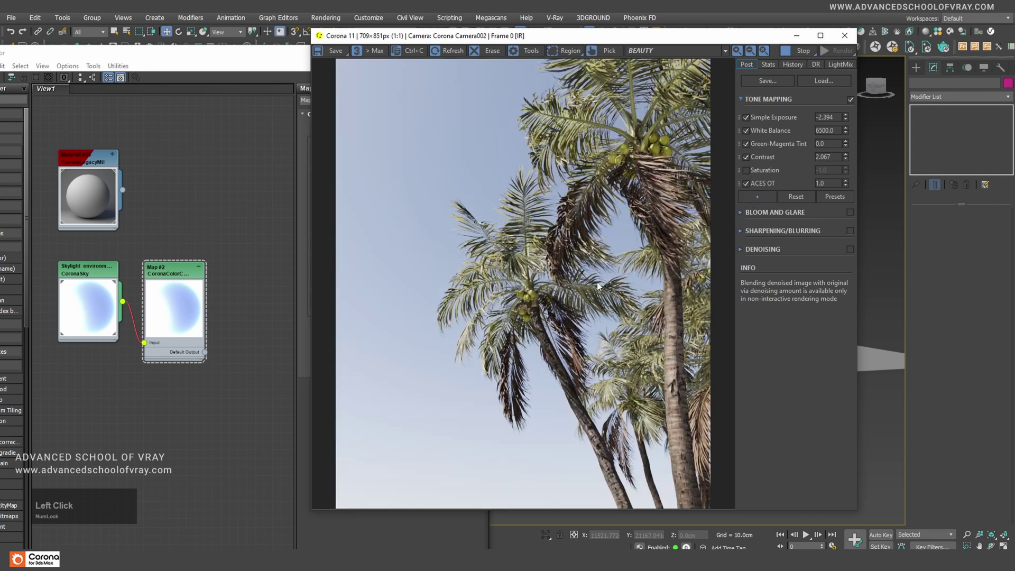
pyautogui.scroll(1, 620, 335)
pyautogui.scroll(-1, 601, 335)
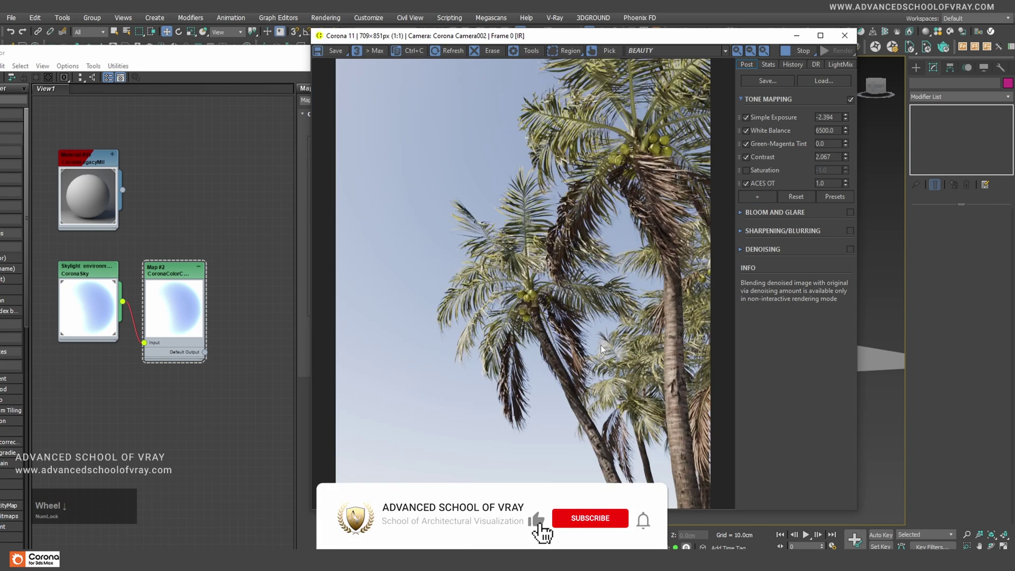
# - Reposition the frame buffer next to the material editor and enlarge it to a 777×932 px render
pyautogui.click(247, 262)
pyautogui.moveTo(232, 368); pyautogui.dragTo(207, 311, button='middle')
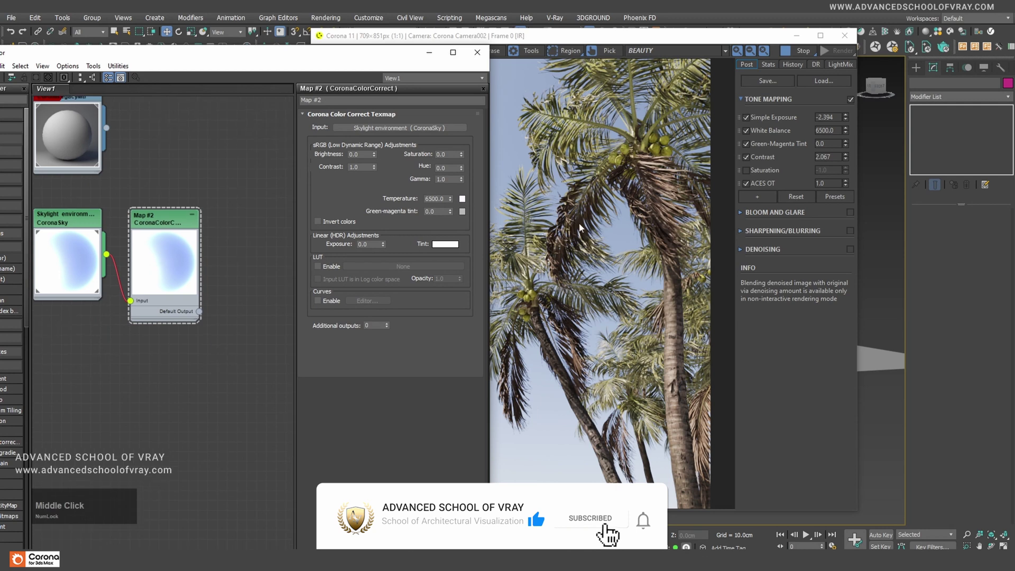
pyautogui.moveTo(608, 36); pyautogui.dragTo(717, 36)
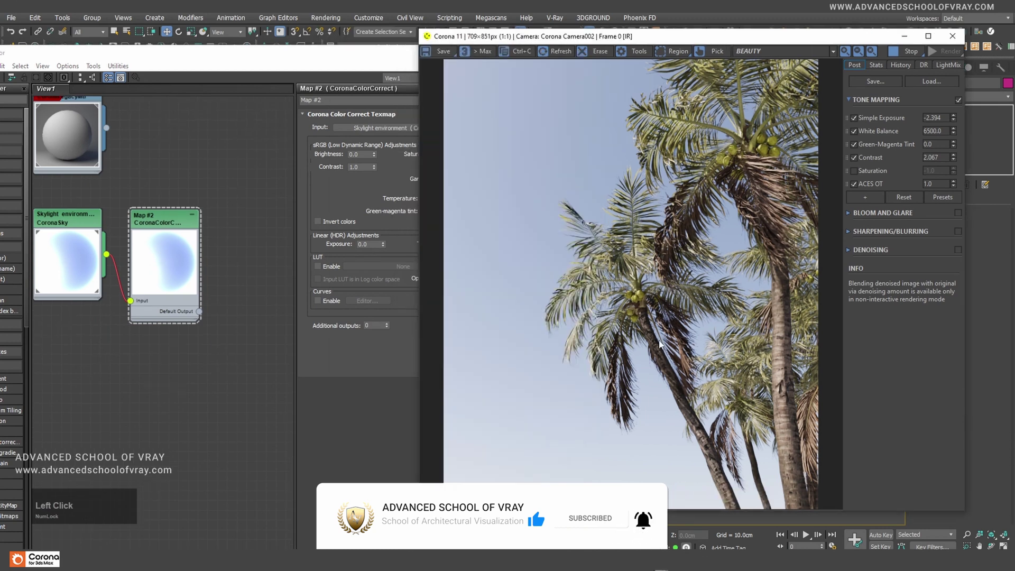
pyautogui.scroll(1, 658, 345)
pyautogui.scroll(-1, 634, 359)
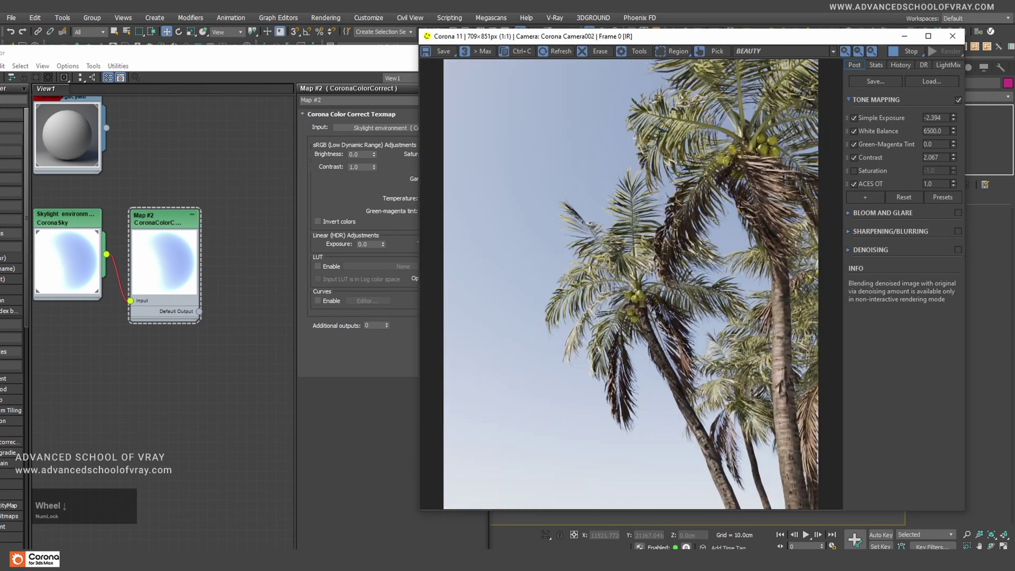
pyautogui.moveTo(689, 45); pyautogui.dragTo(637, 45)
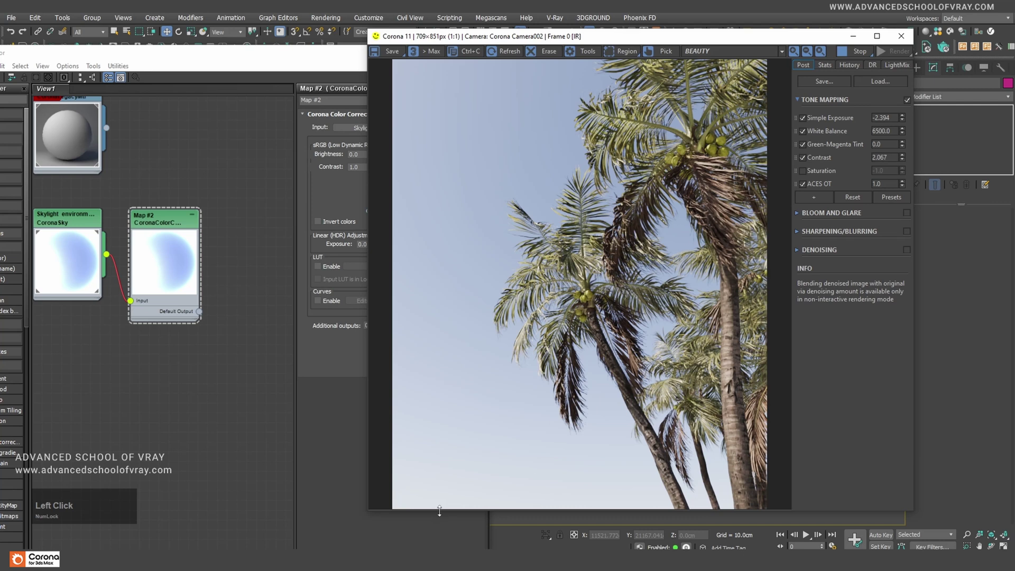
pyautogui.moveTo(440, 510); pyautogui.dragTo(439, 551)
pyautogui.scroll(-1, 556, 418)
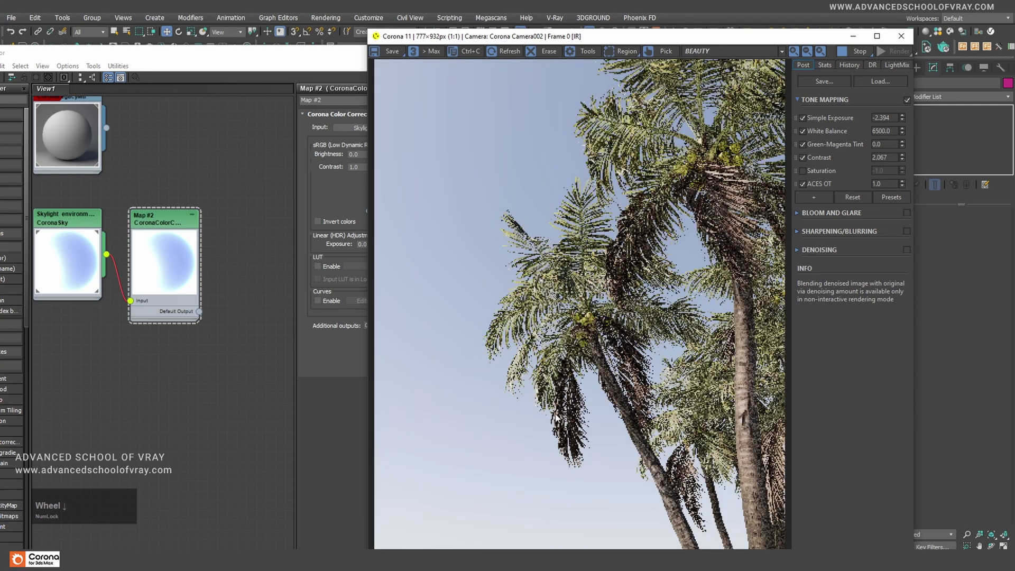
# - Open the CoronaSky map's parameters in the material editor, and arrange the editor and frame buffer side by side
pyautogui.click(348, 337)
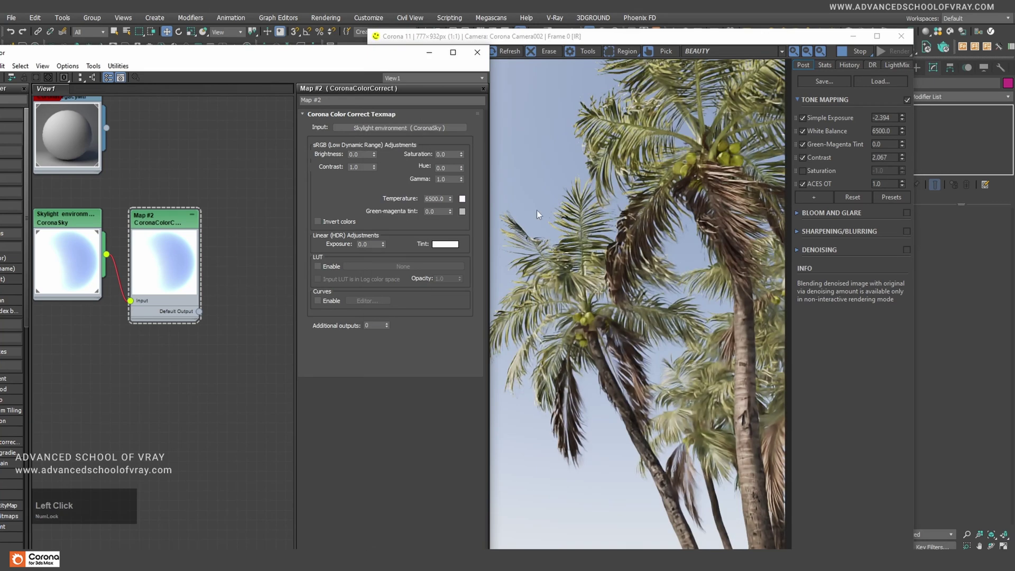
pyautogui.moveTo(347, 57); pyautogui.dragTo(372, 38)
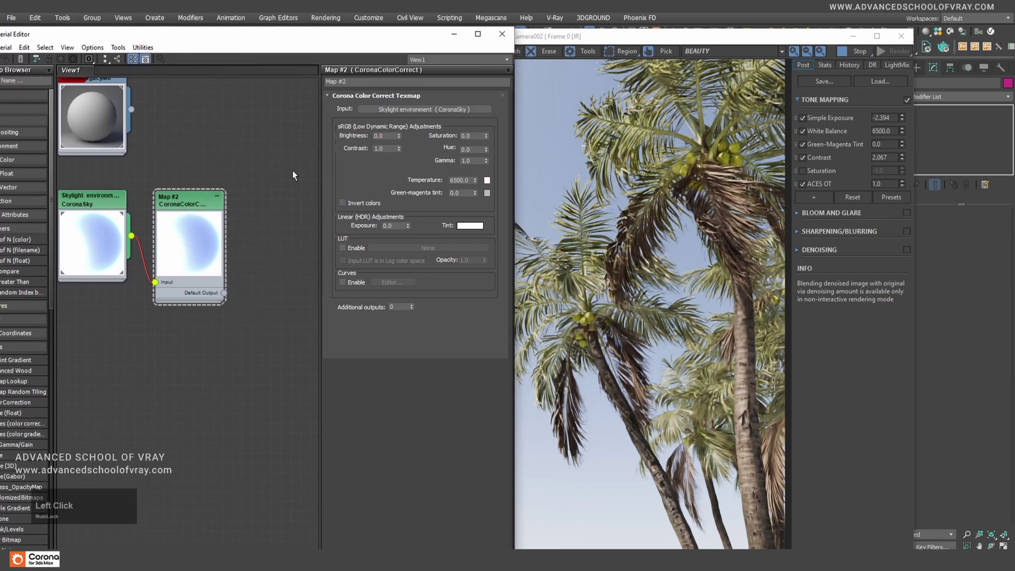
pyautogui.moveTo(93, 254); pyautogui.dragTo(94, 264)
pyautogui.moveTo(246, 379); pyautogui.dragTo(80, 223)
pyautogui.click(142, 225)
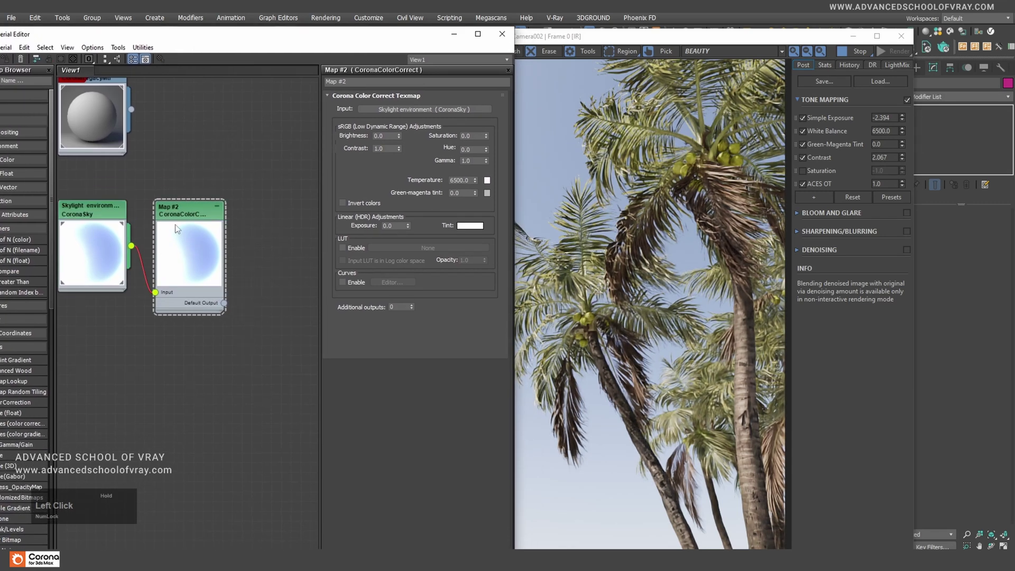
pyautogui.doubleClick(92, 217)
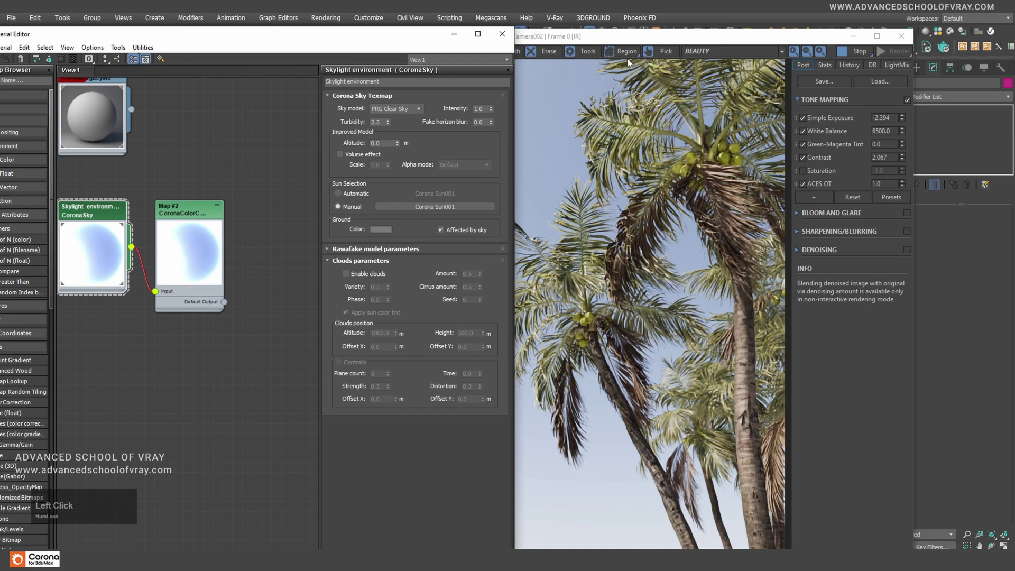
pyautogui.moveTo(639, 39); pyautogui.dragTo(749, 30)
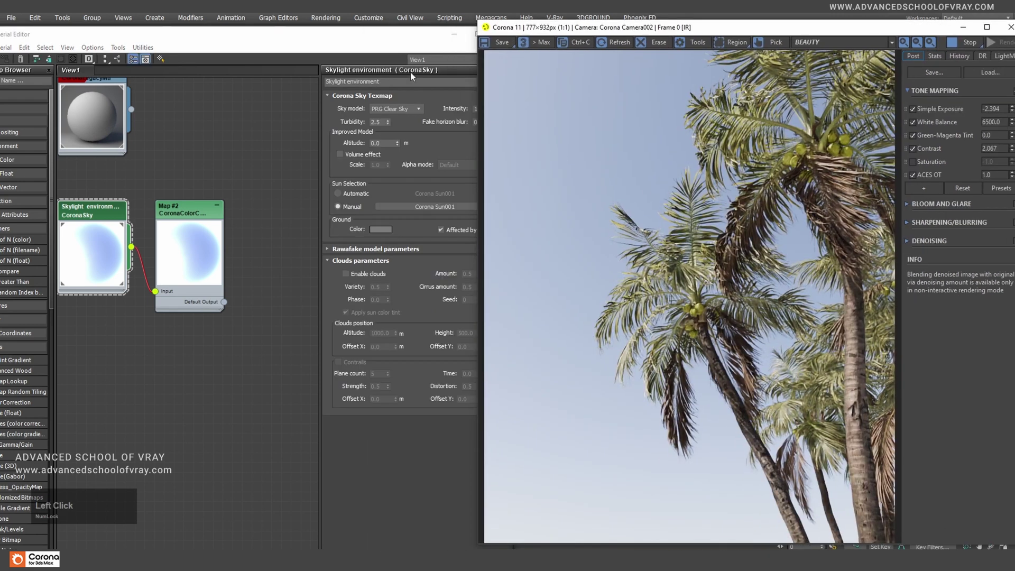
# - Set the CoronaSky map's intensity to 0.8, and arrange the material editor and frame buffer side by side
pyautogui.moveTo(407, 41); pyautogui.dragTo(377, 39)
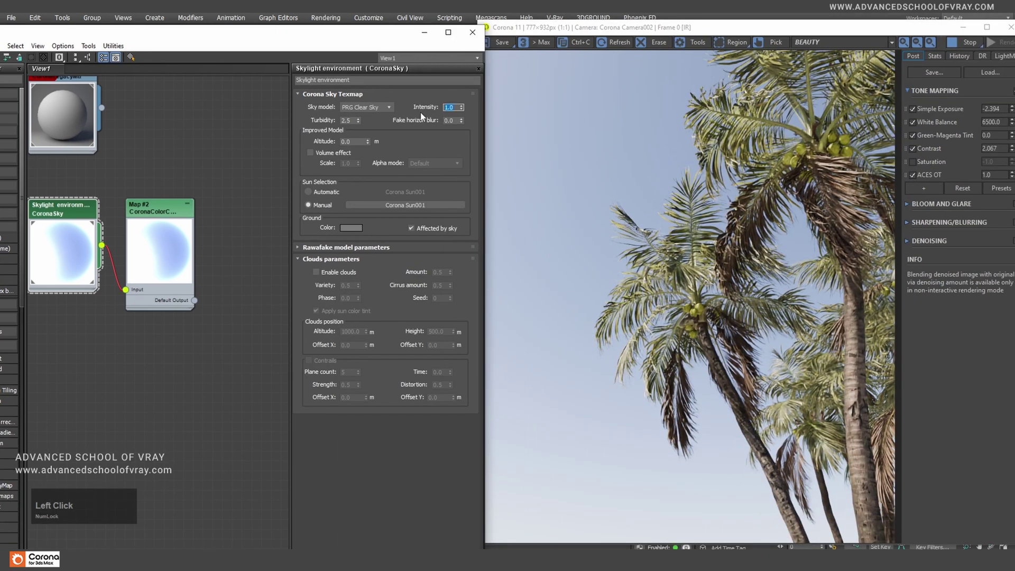
pyautogui.press('BackSpace')
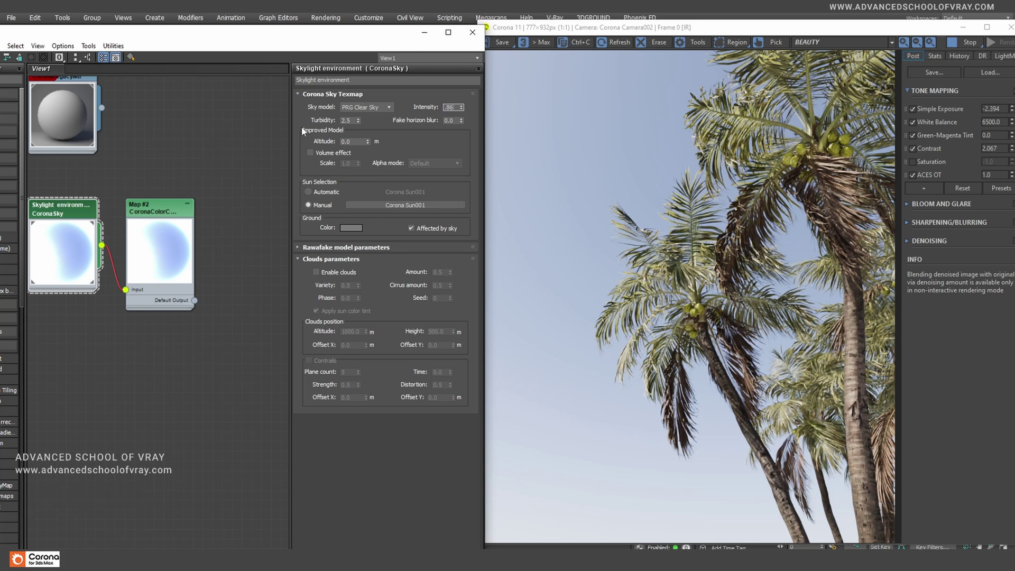
pyautogui.press('Return')
pyautogui.click(608, 85)
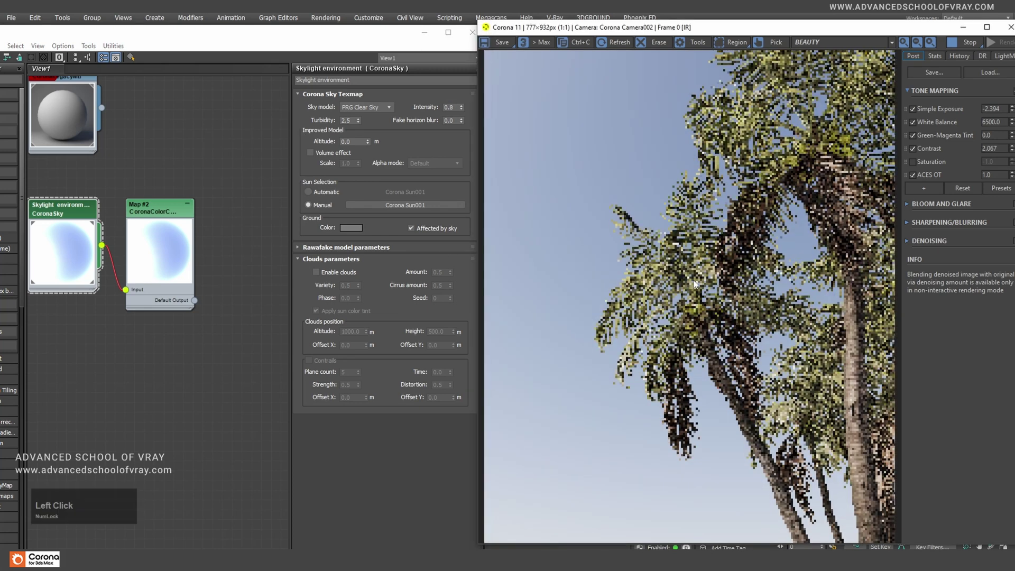
pyautogui.moveTo(756, 32); pyautogui.dragTo(711, 29)
pyautogui.moveTo(275, 35); pyautogui.dragTo(238, 39)
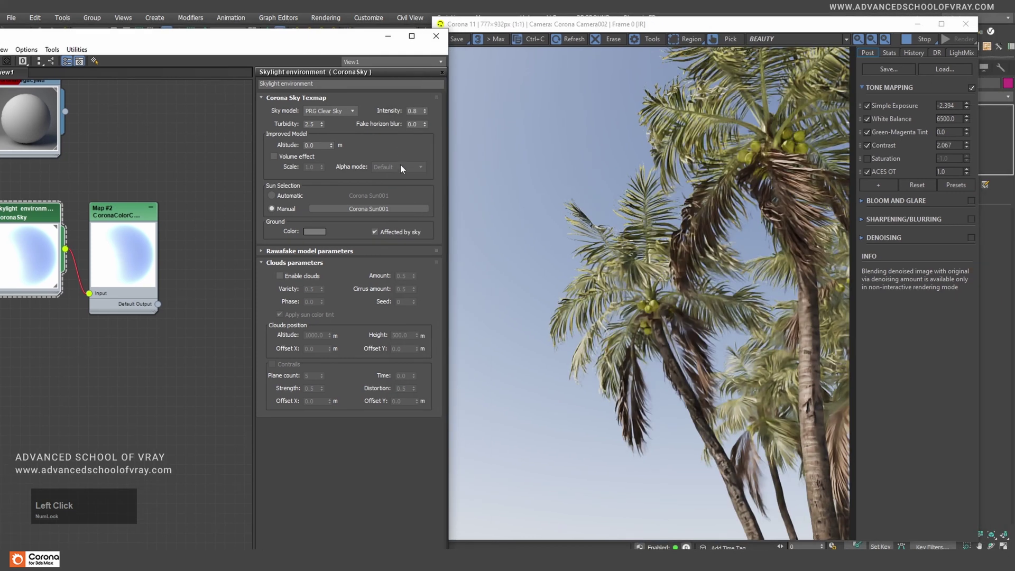
# - Set the CoronaSky map's turbidity to 1.7, repositioning the material editor over the frame buffer
pyautogui.click(32, 212)
pyautogui.moveTo(336, 45); pyautogui.dragTo(429, 58)
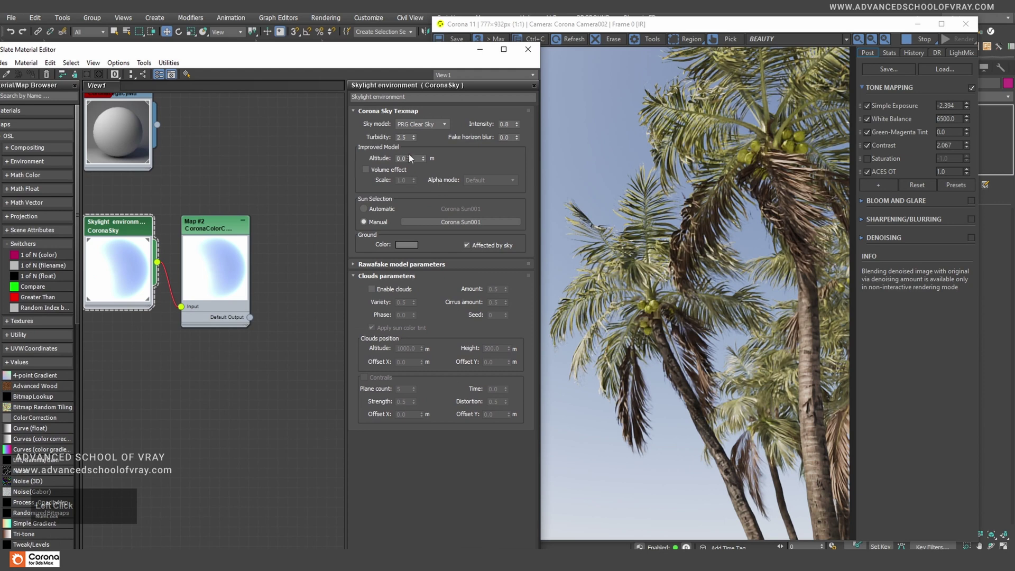
pyautogui.click(406, 136)
pyautogui.write('1.7')
pyautogui.press('Return')
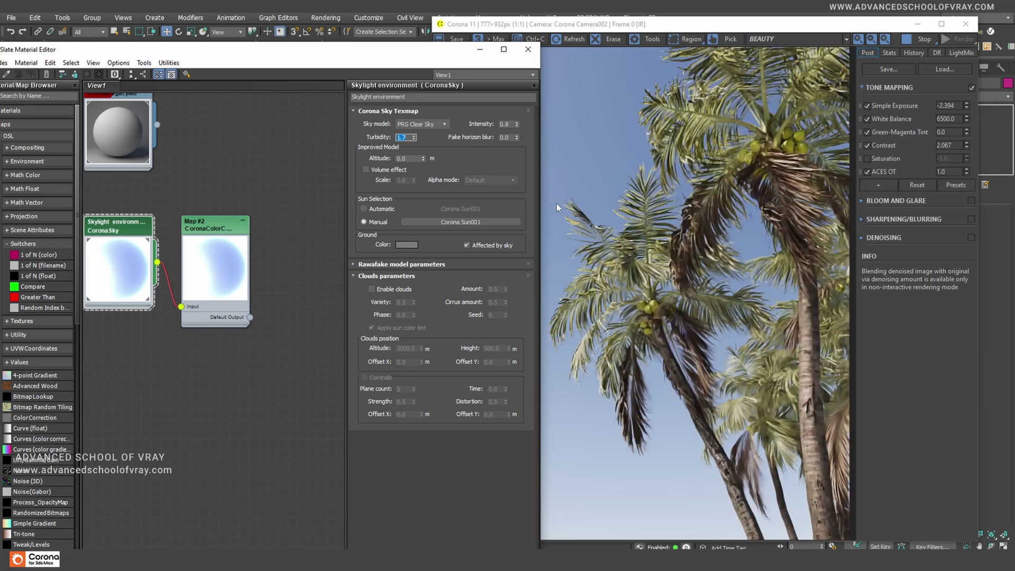
# - Try a gamma of 1.8 in the CoronaColorCorrect map applied to the sky, and bring the render into view
pyautogui.doubleClick(214, 226)
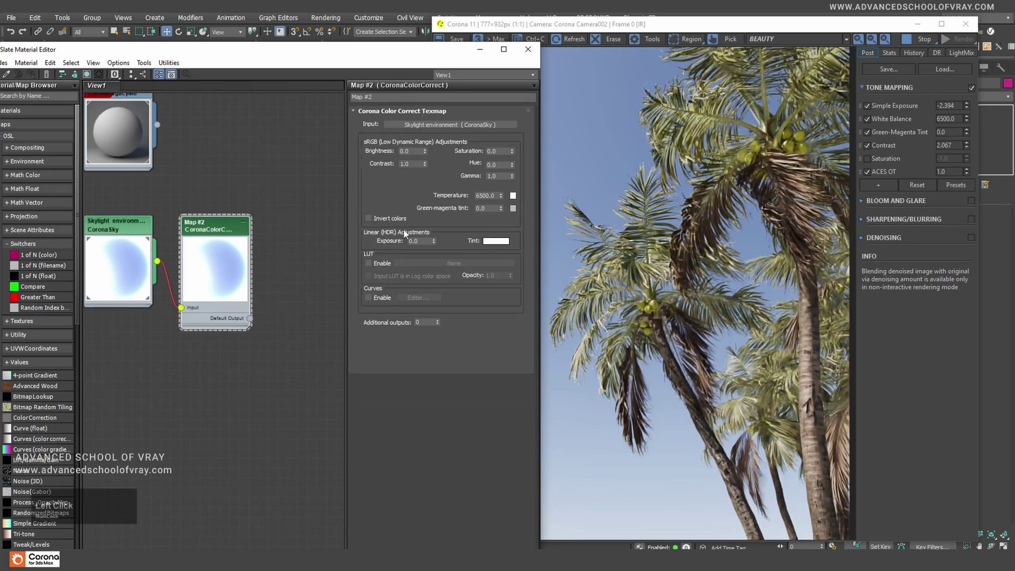
pyautogui.doubleClick(494, 176)
pyautogui.write('1.8')
pyautogui.press('Return')
pyautogui.moveTo(700, 28); pyautogui.dragTo(692, 32)
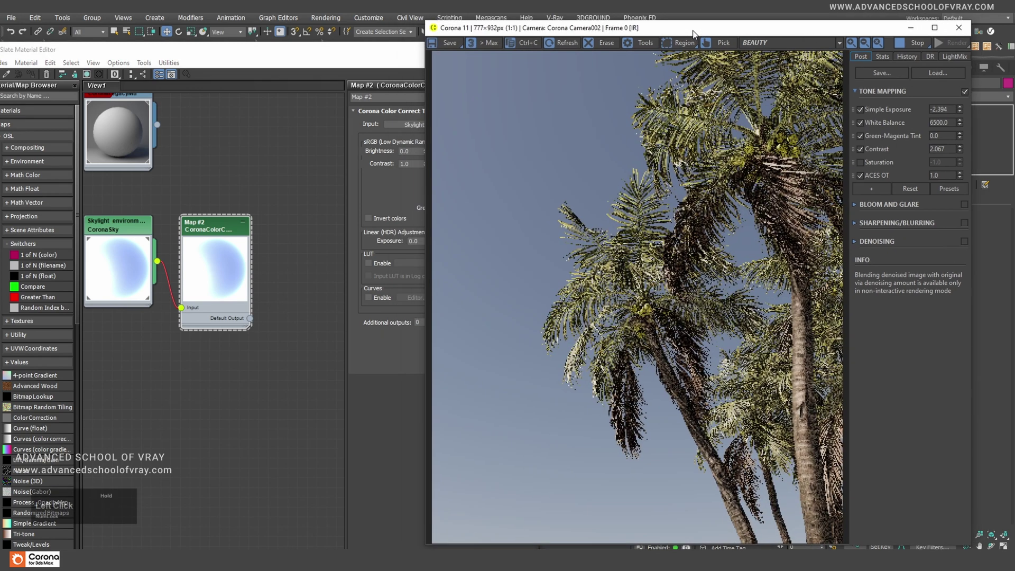
# - Set the CoronaColorCorrect map's gamma to 1.2, and spread the frame buffer and material editor apart
pyautogui.click(367, 64)
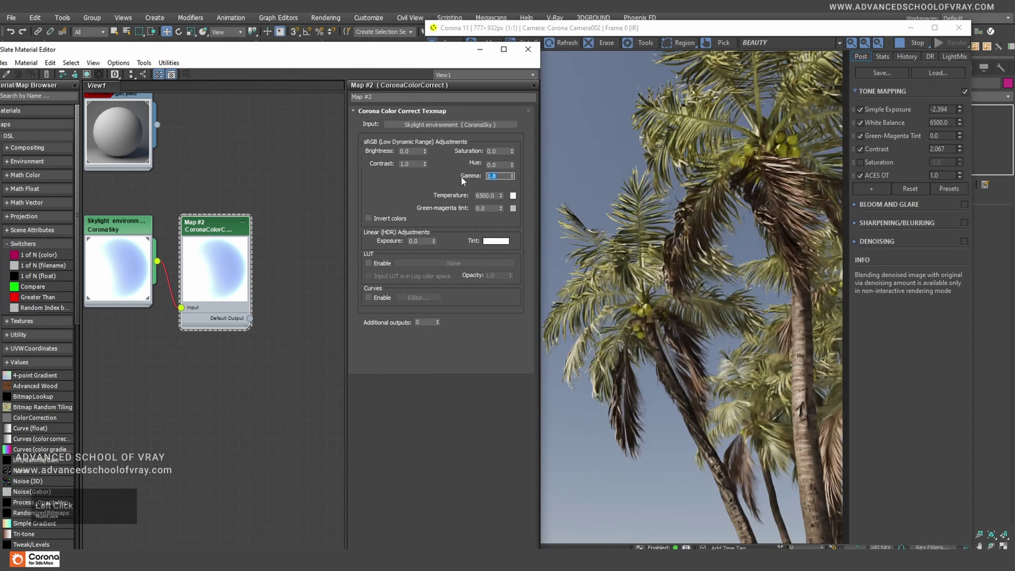
pyautogui.write('1.2')
pyautogui.press('Return')
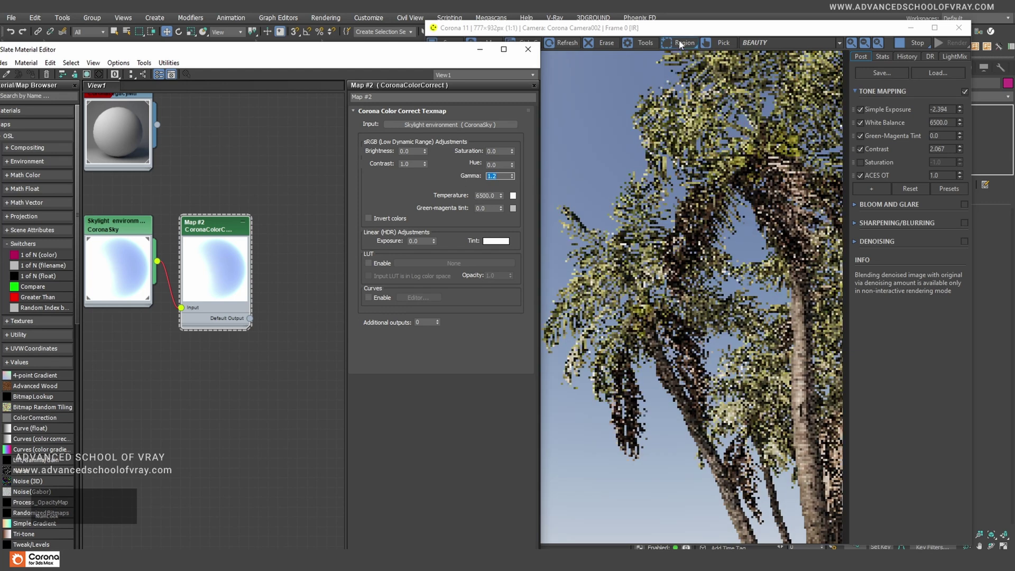
pyautogui.moveTo(691, 29); pyautogui.dragTo(730, 30)
pyautogui.moveTo(378, 51); pyautogui.dragTo(367, 52)
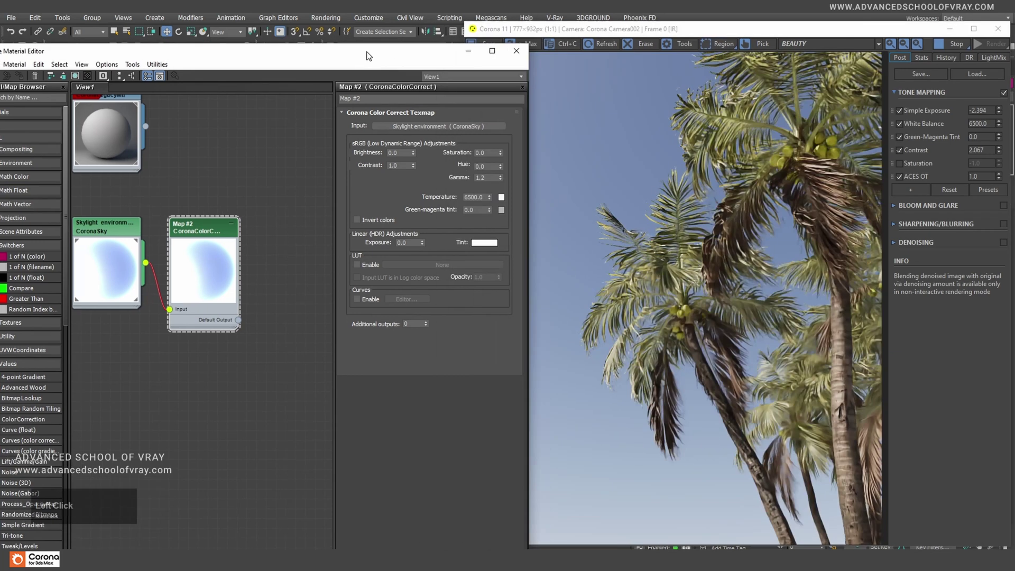
# - Set the CoronaSky map's intensity to 0.86, and separate the editor and frame buffer so the whole render shows
pyautogui.doubleClick(107, 233)
pyautogui.doubleClick(495, 125)
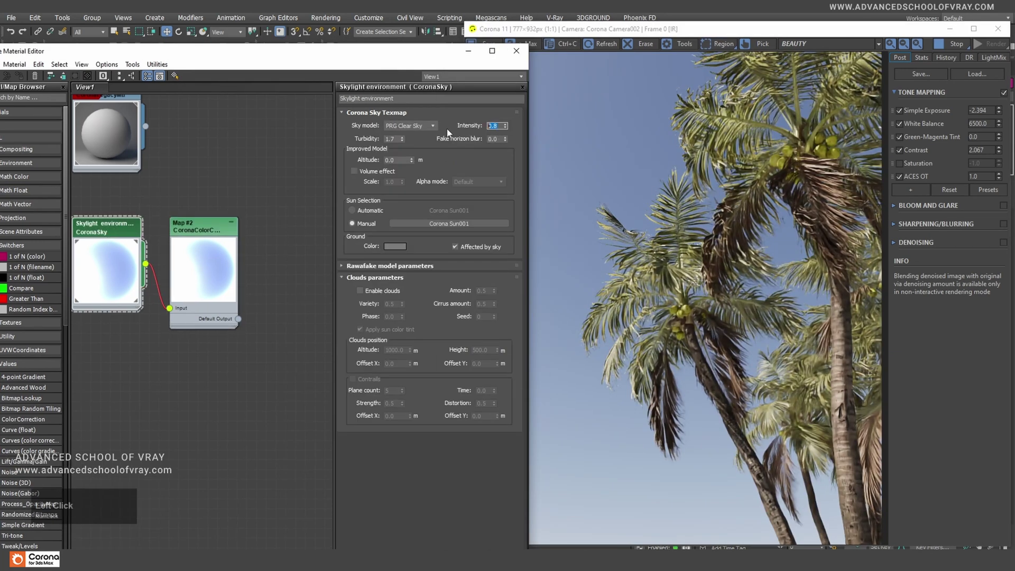
pyautogui.press('Return')
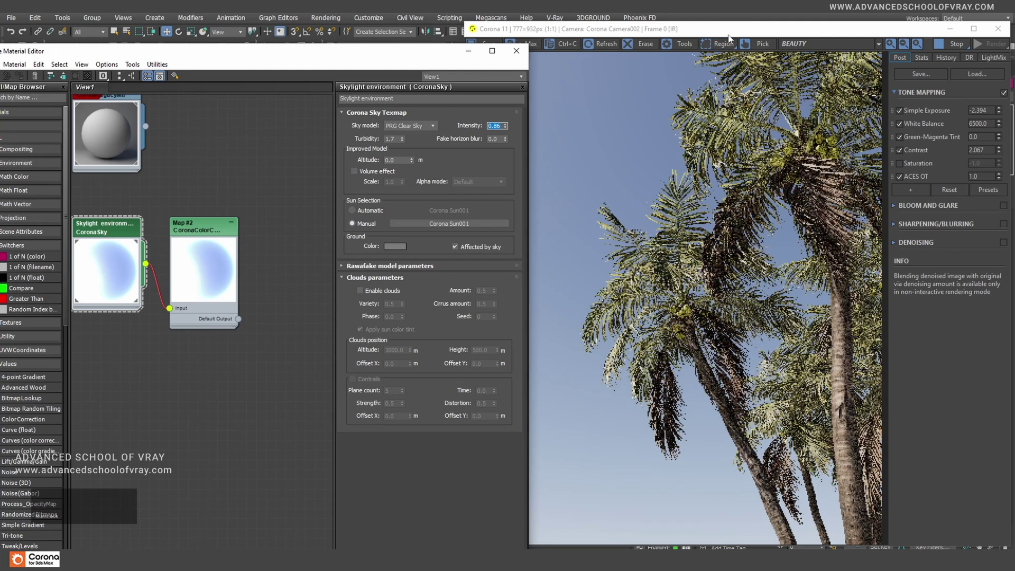
pyautogui.moveTo(721, 29)
pyautogui.mouseDown()
pyautogui.moveTo(744, 30)
pyautogui.moveTo(735, 30)
pyautogui.mouseUp()
pyautogui.moveTo(412, 53); pyautogui.dragTo(345, 58)
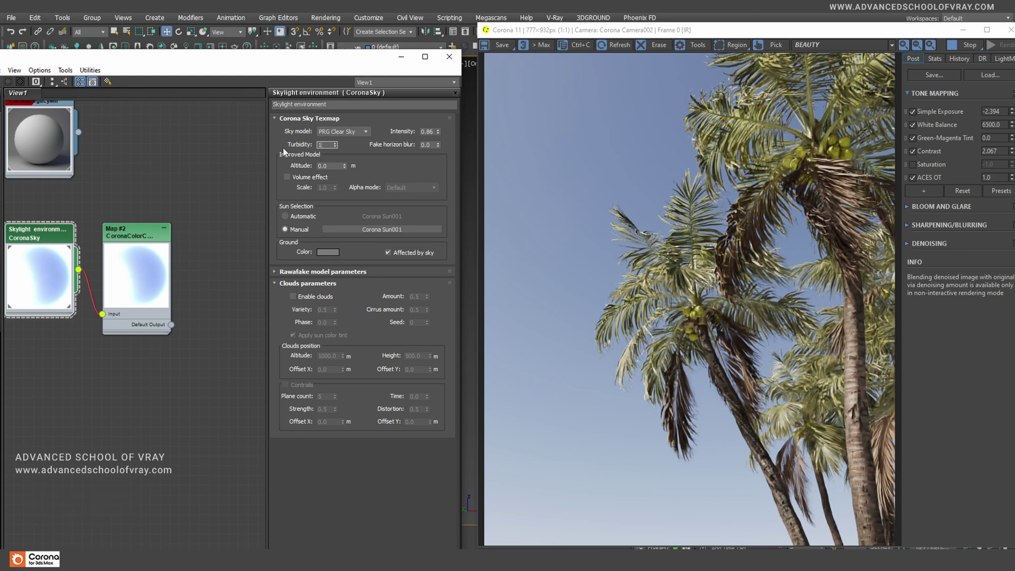
# - Try a CoronaSky turbidity of 2.3, and bring the frame buffer forward to check the sky
pyautogui.write('2.3')
pyautogui.press('Return')
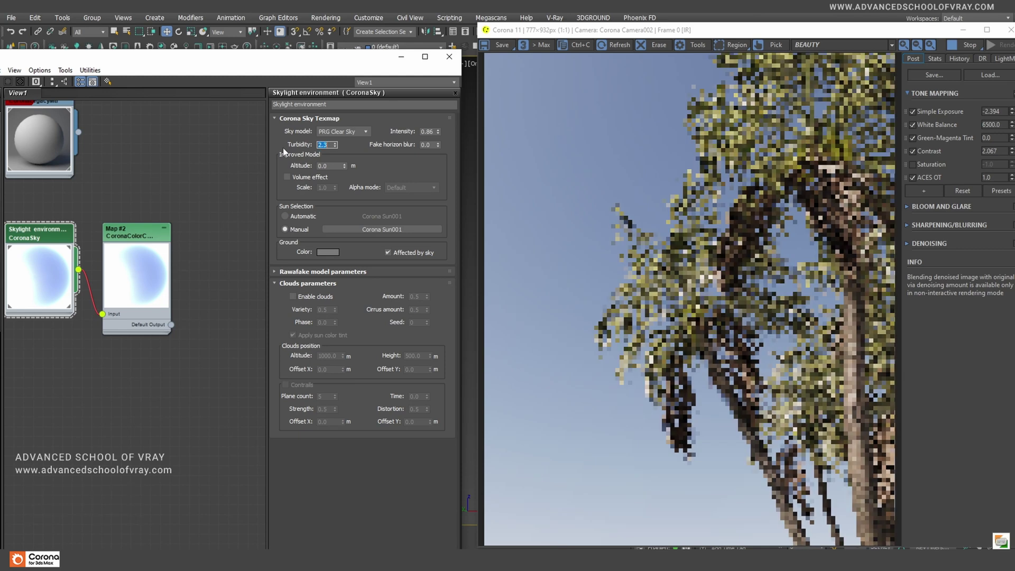
pyautogui.scroll(-1, 717, 245)
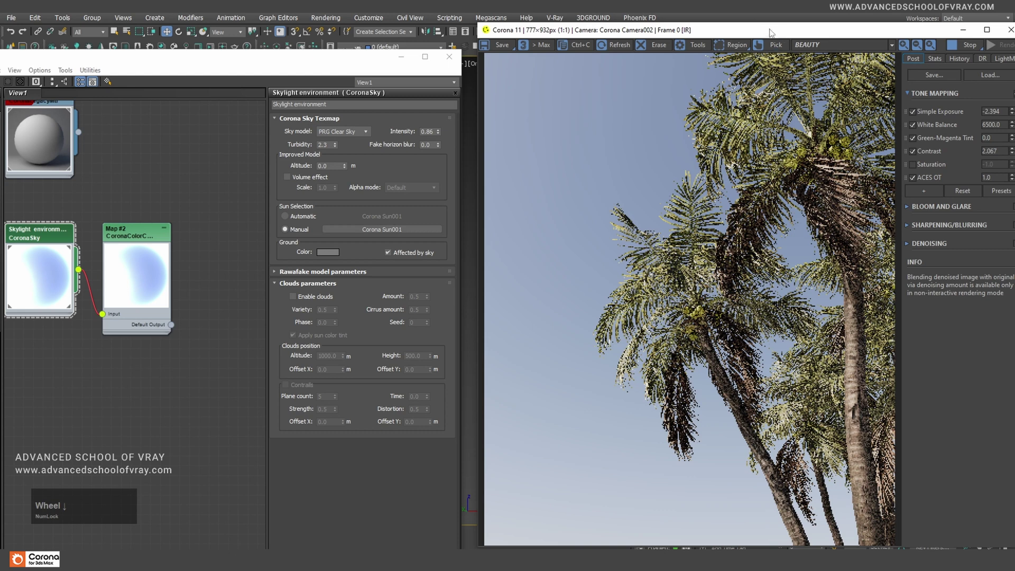
pyautogui.moveTo(770, 29); pyautogui.dragTo(739, 30)
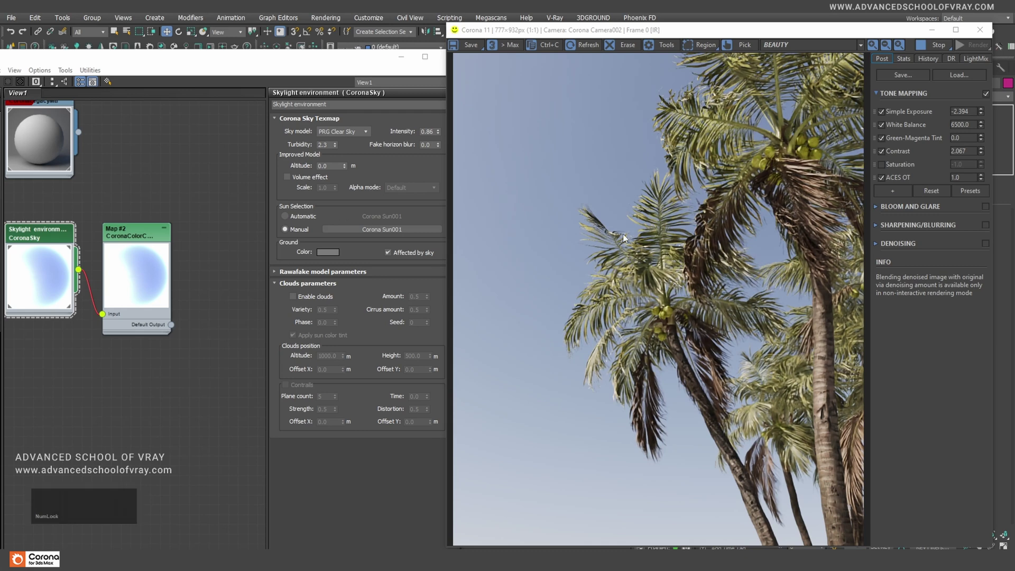
# - Set the CoronaSky turbidity to 1.7, and inspect the palm fronds and trunks closely in the render
pyautogui.click(335, 188)
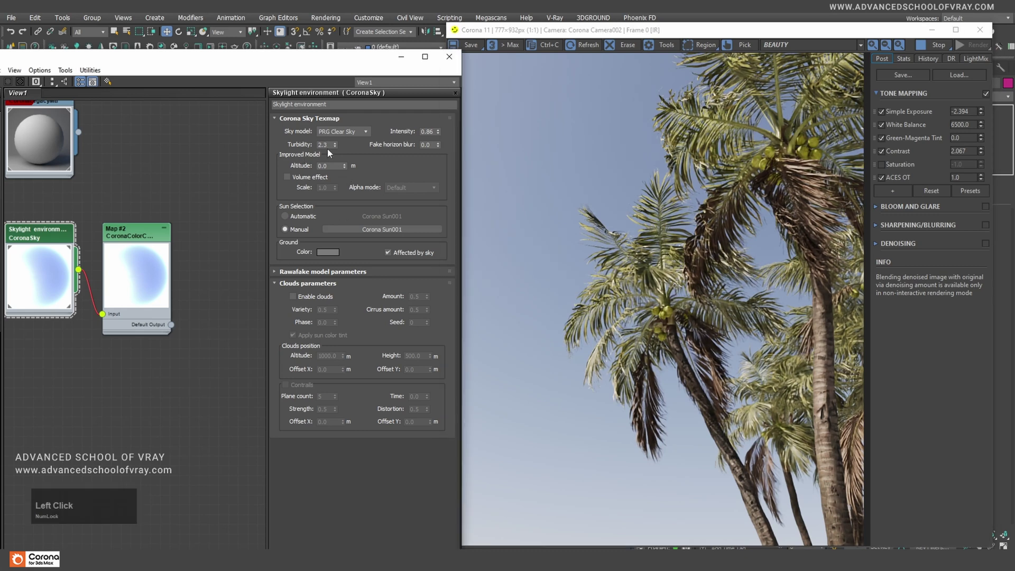
pyautogui.moveTo(328, 145); pyautogui.dragTo(307, 146)
pyautogui.write('1.7')
pyautogui.press('Return')
pyautogui.click(738, 330)
pyautogui.scroll(1, 744, 335)
pyautogui.moveTo(754, 330); pyautogui.dragTo(689, 292, button='middle')
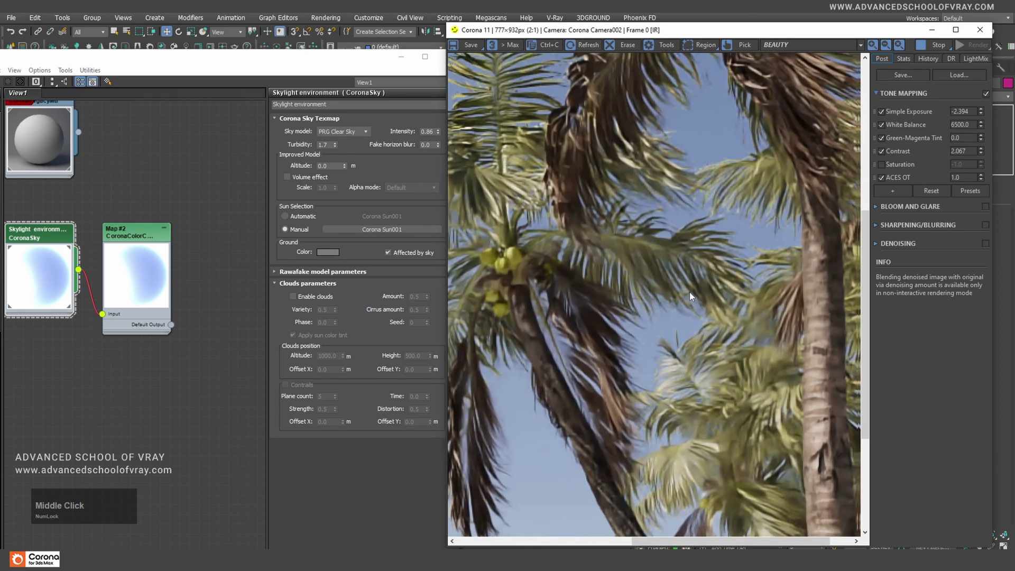
pyautogui.scroll(-1, 708, 306)
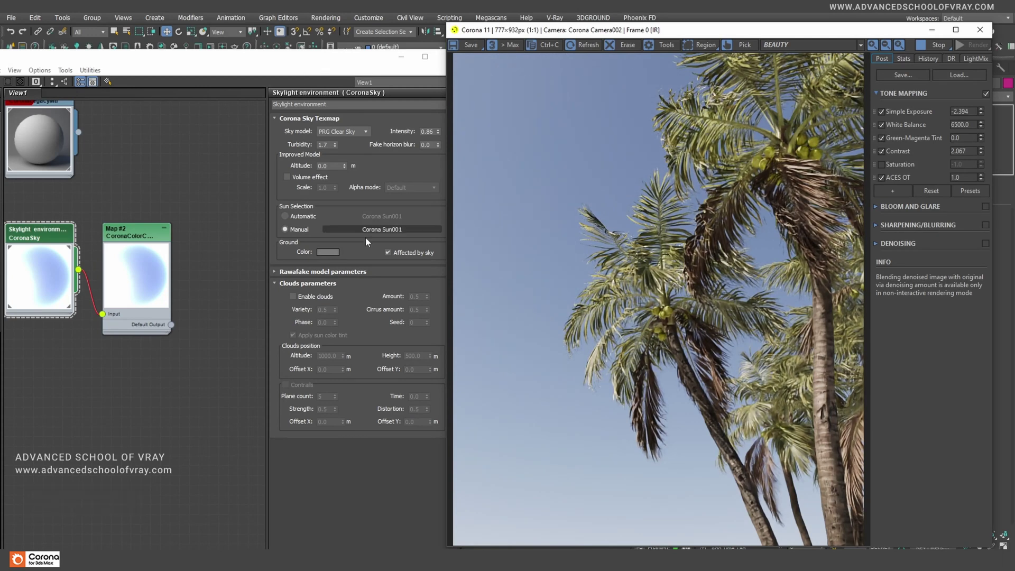
# - Try a hue shift of -15 in the sky's CoronaColorCorrect map and check the render
pyautogui.click(122, 240)
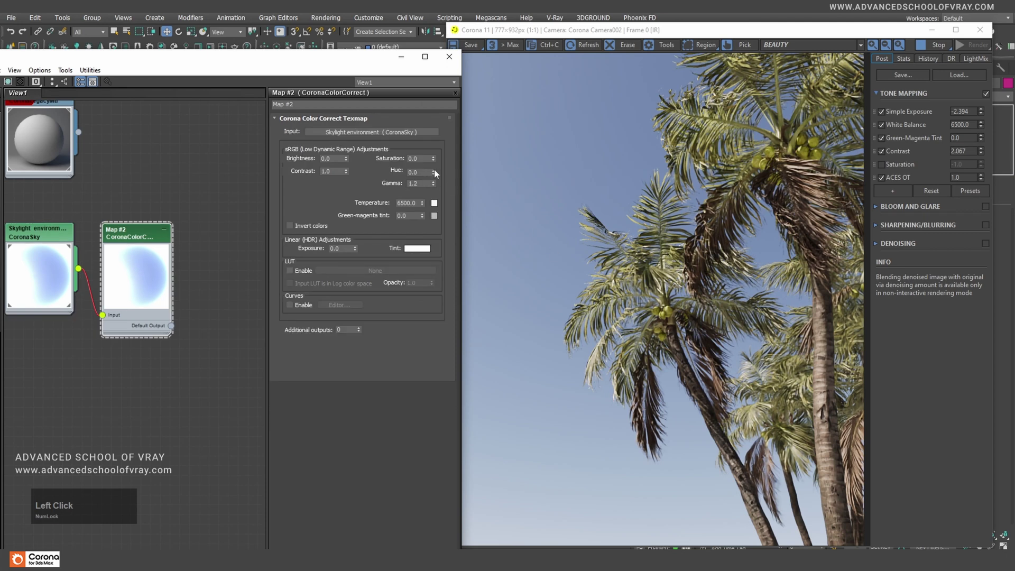
pyautogui.moveTo(433, 172); pyautogui.dragTo(369, 176)
pyautogui.click(659, 294)
pyautogui.scroll(-1, 671, 299)
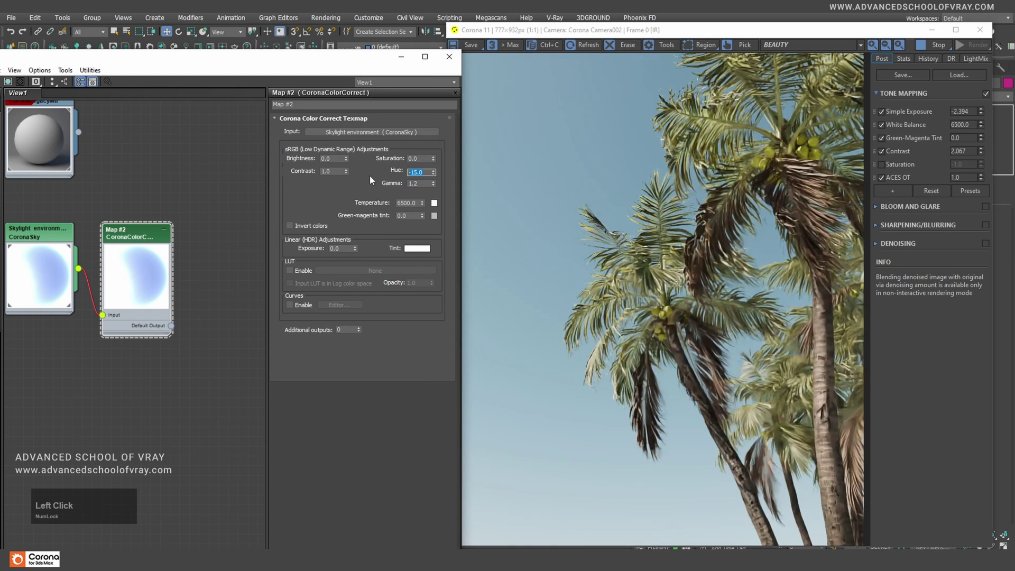
# - Set the CoronaColorCorrect map's hue to -12, and inspect the sky and palms up close in the render
pyautogui.write('-12')
pyautogui.press('Return')
pyautogui.click(646, 322)
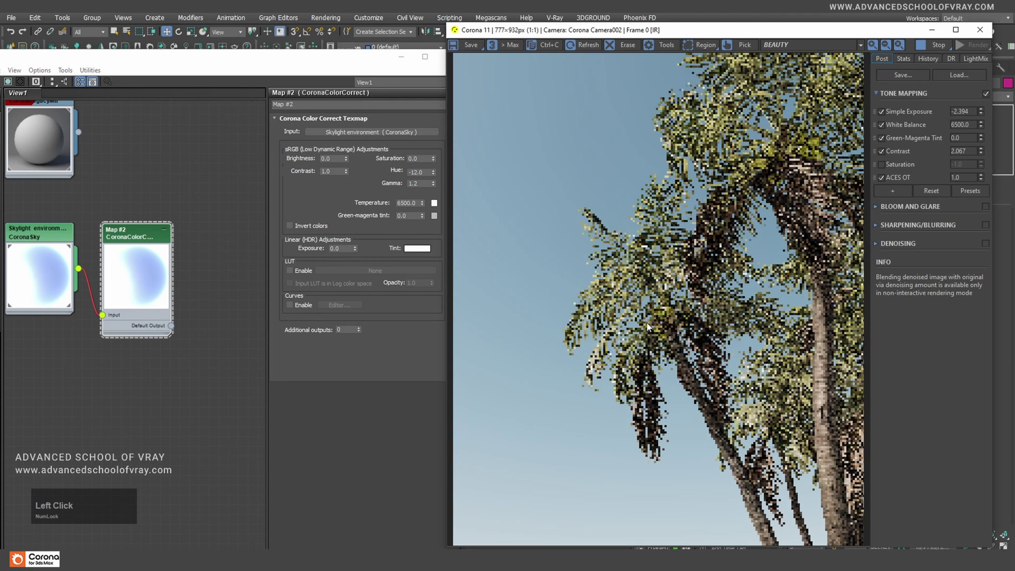
pyautogui.scroll(2, 672, 333)
pyautogui.scroll(-1, 673, 337)
pyautogui.scroll(-1, 674, 337)
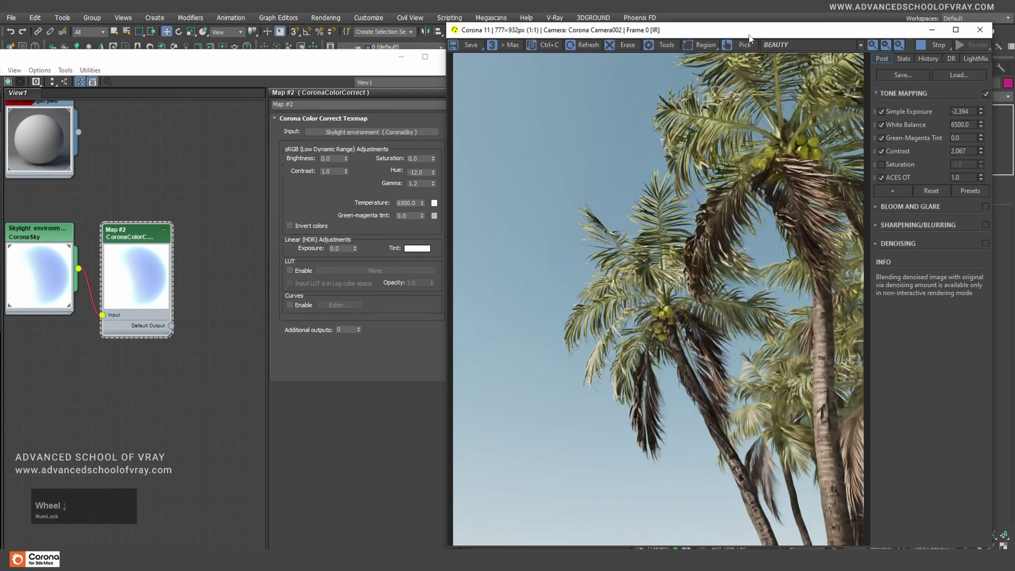
pyautogui.moveTo(752, 33); pyautogui.dragTo(749, 36)
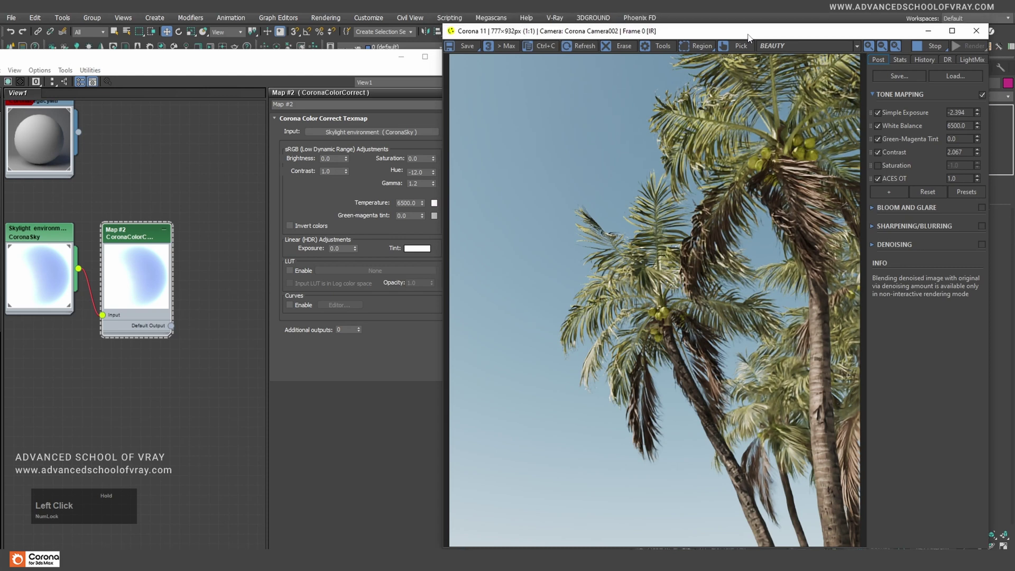
pyautogui.scroll(1, 716, 426)
pyautogui.moveTo(715, 427); pyautogui.dragTo(707, 389, button='middle')
pyautogui.scroll(-1, 706, 389)
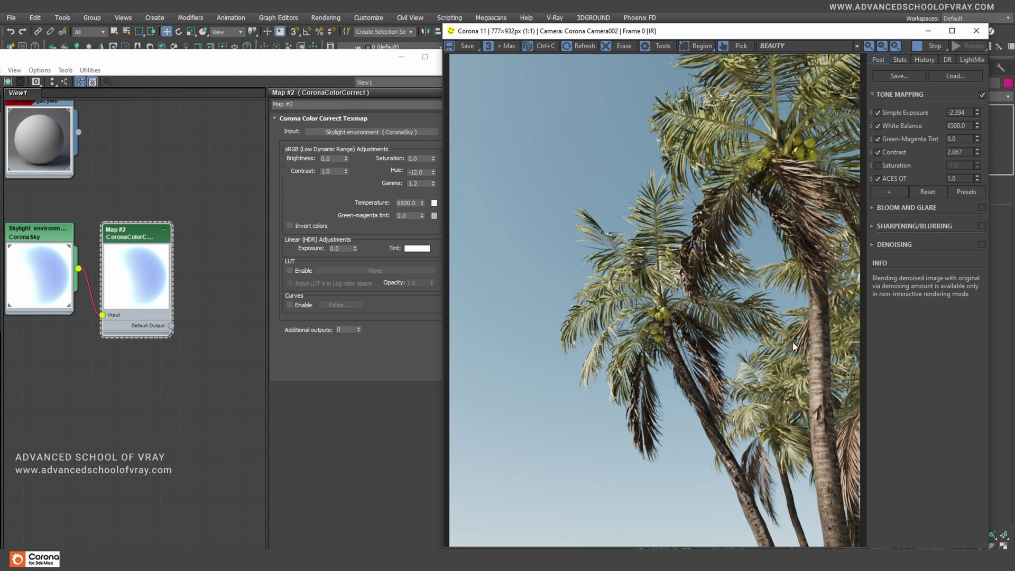
# - Enable clouds in the CoronaSky map connected to the color correction
pyautogui.click(64, 251)
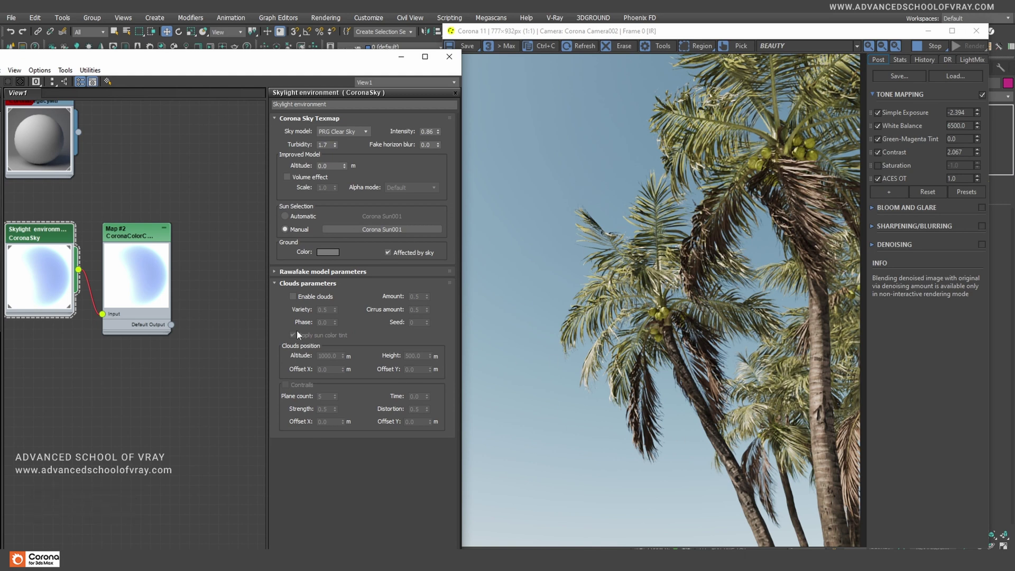
pyautogui.moveTo(42, 239); pyautogui.dragTo(52, 239)
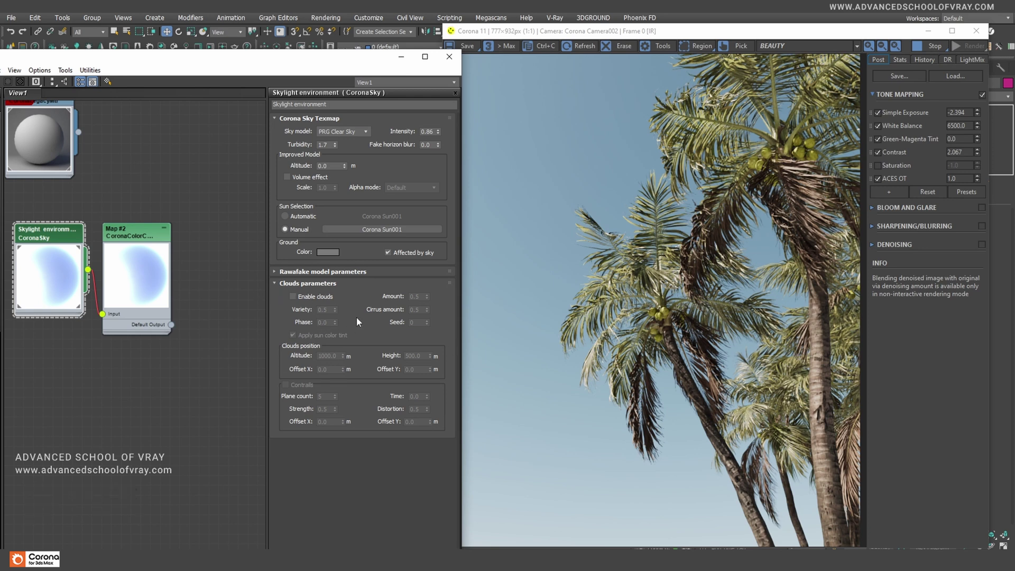
pyautogui.click(293, 297)
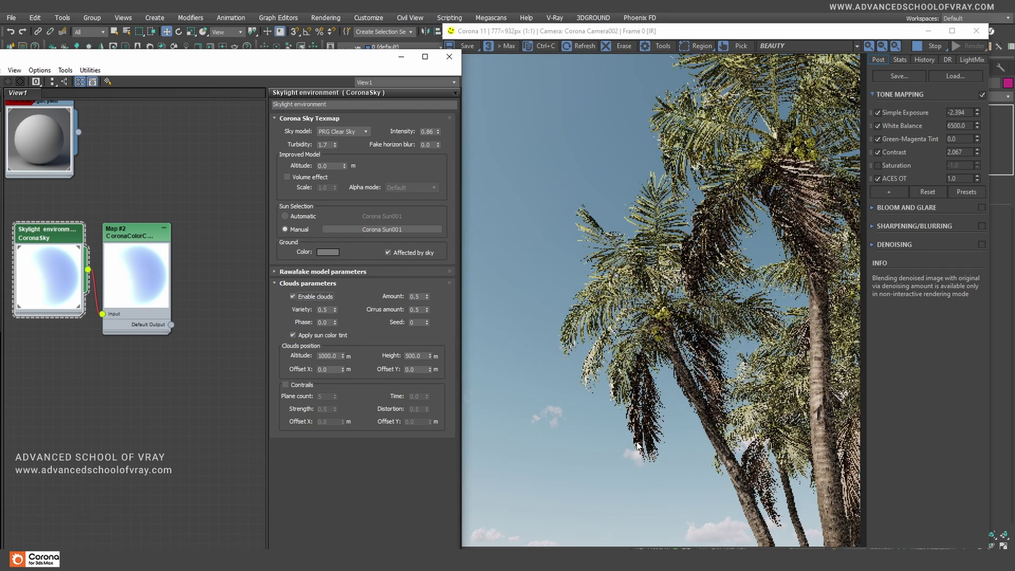
# - Try a seed of 123 for the CoronaSky clouds
pyautogui.click(426, 324)
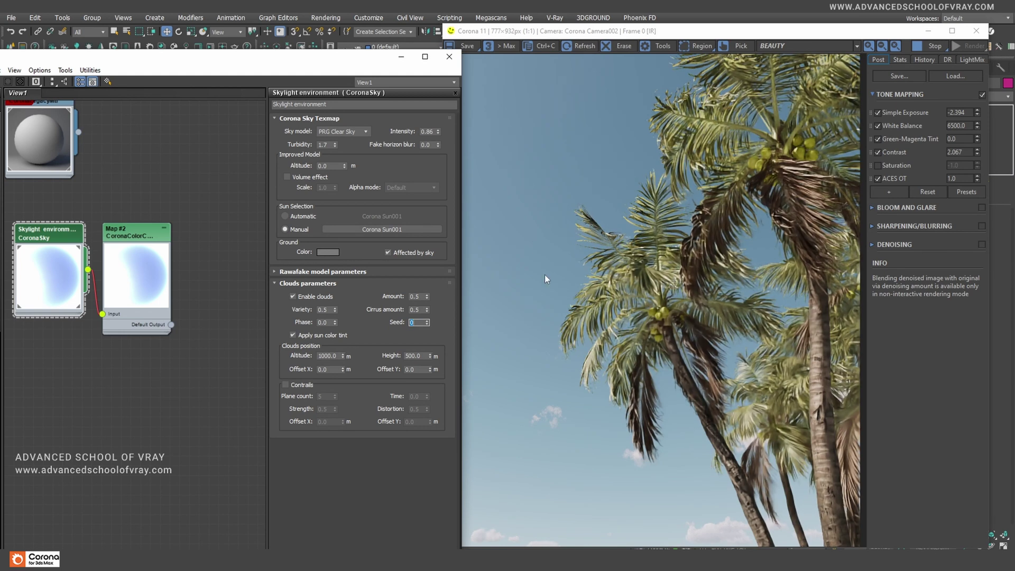
pyautogui.click(426, 336)
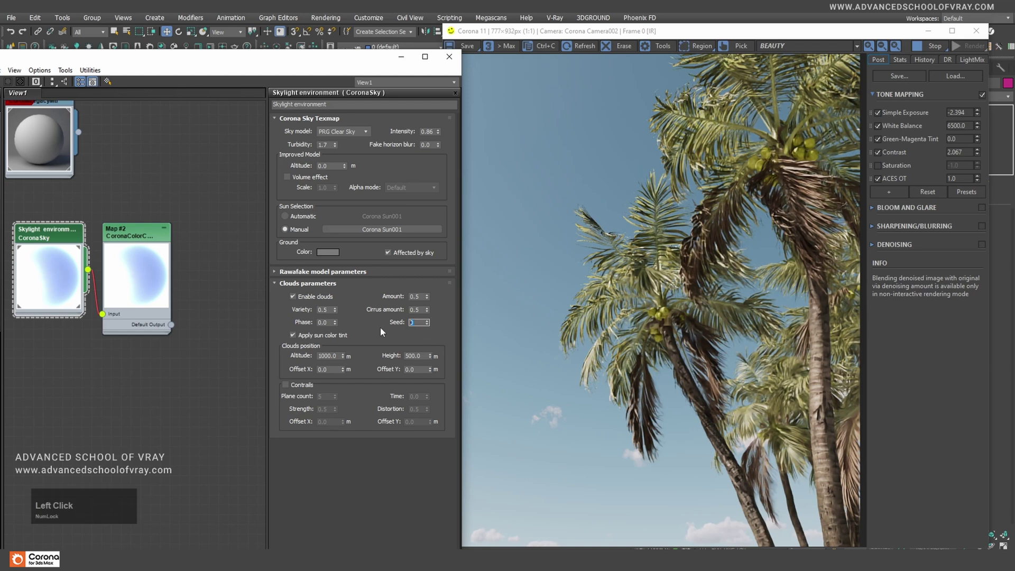
pyautogui.write('3')
pyautogui.press('Return')
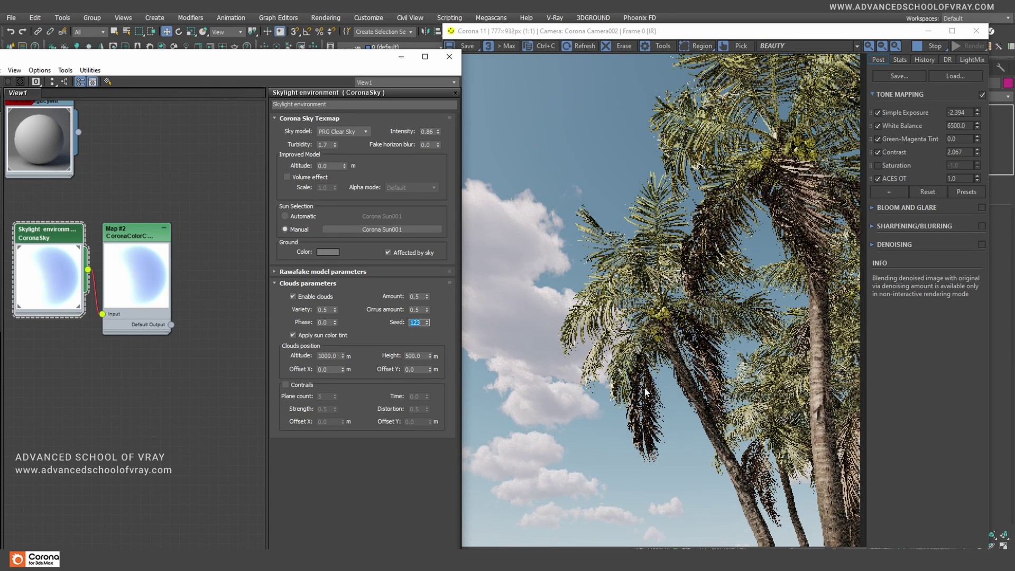
# - Set the CoronaSky clouds' seed to 1, and bring the frame buffer forward to view the cloud layout
pyautogui.scroll(-1, 645, 392)
pyautogui.scroll(-1, 645, 393)
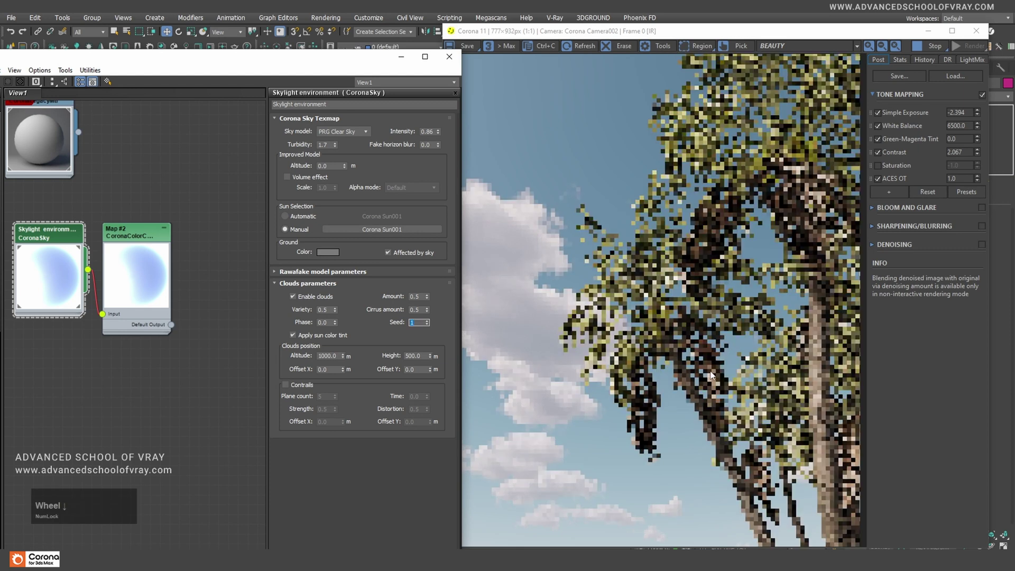
pyautogui.click(671, 370)
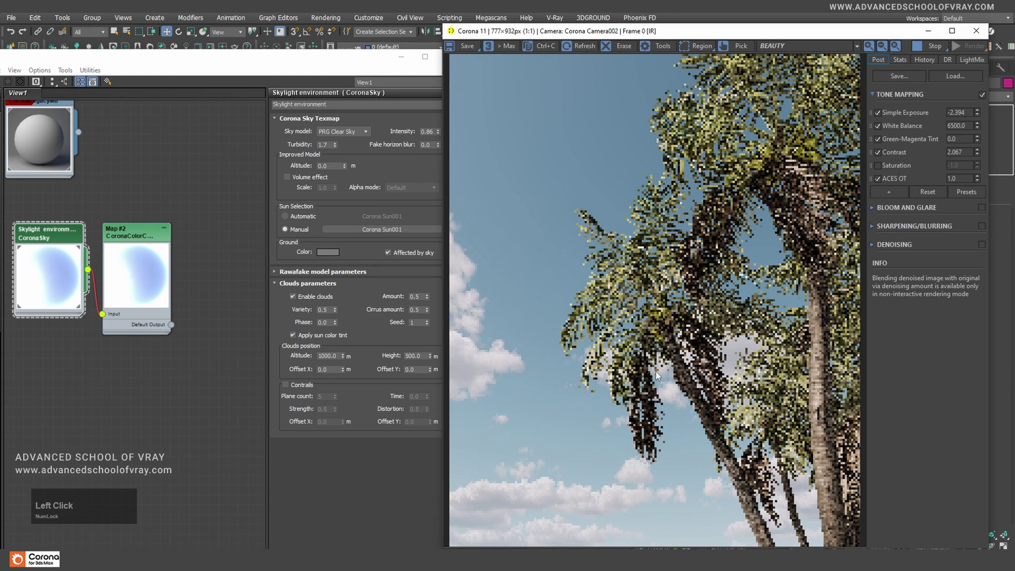
# - Set the CoronaSky clouds' variety to 0.2 and phase to 0.52, and inspect the clouds behind the palms up close
pyautogui.click(323, 309)
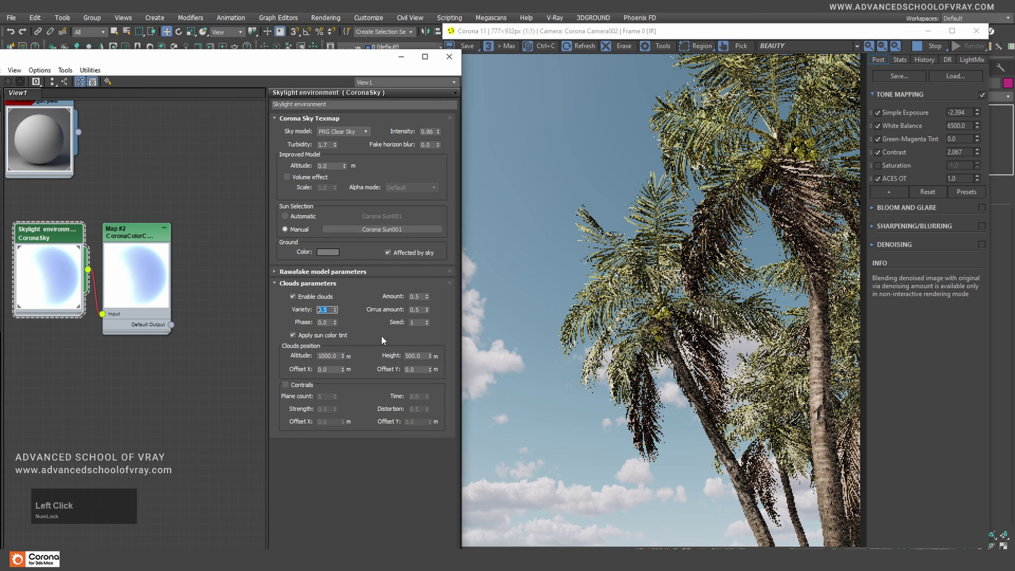
pyautogui.write('0.2')
pyautogui.press('Return')
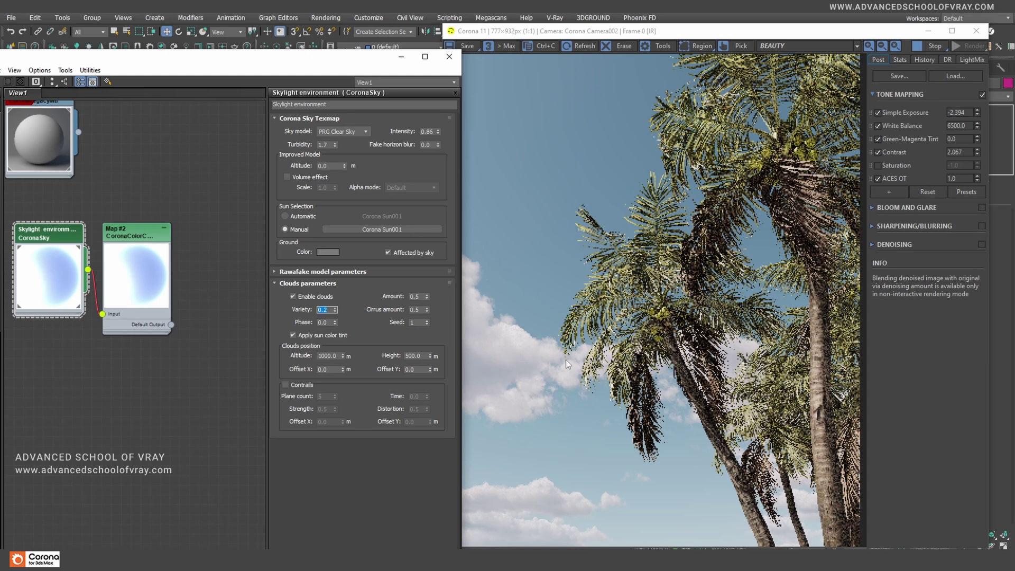
pyautogui.moveTo(337, 321); pyautogui.dragTo(344, 297)
pyautogui.click(599, 367)
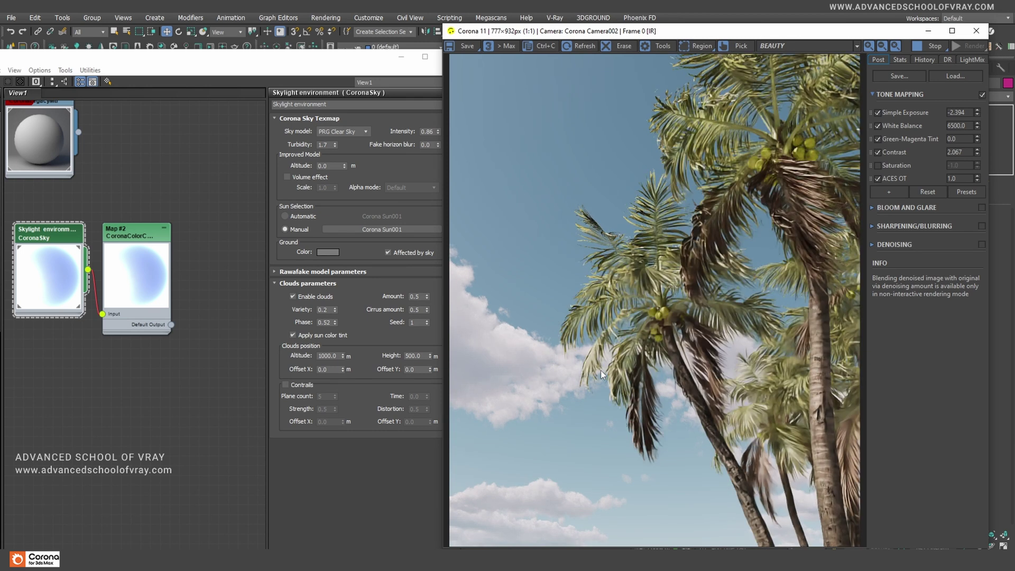
pyautogui.scroll(1, 699, 401)
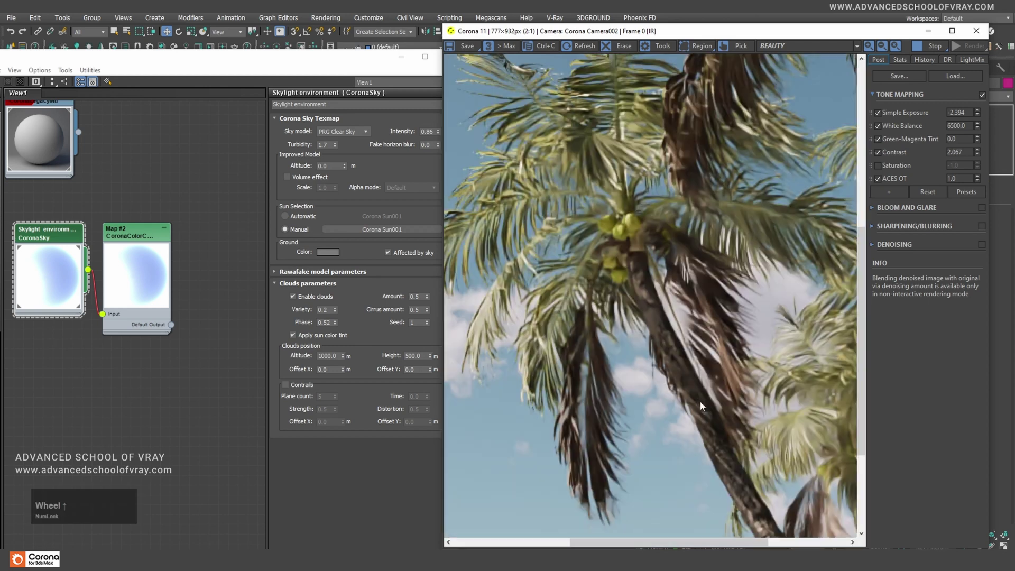
pyautogui.moveTo(700, 401); pyautogui.dragTo(641, 360, button='middle')
pyautogui.scroll(-1, 651, 365)
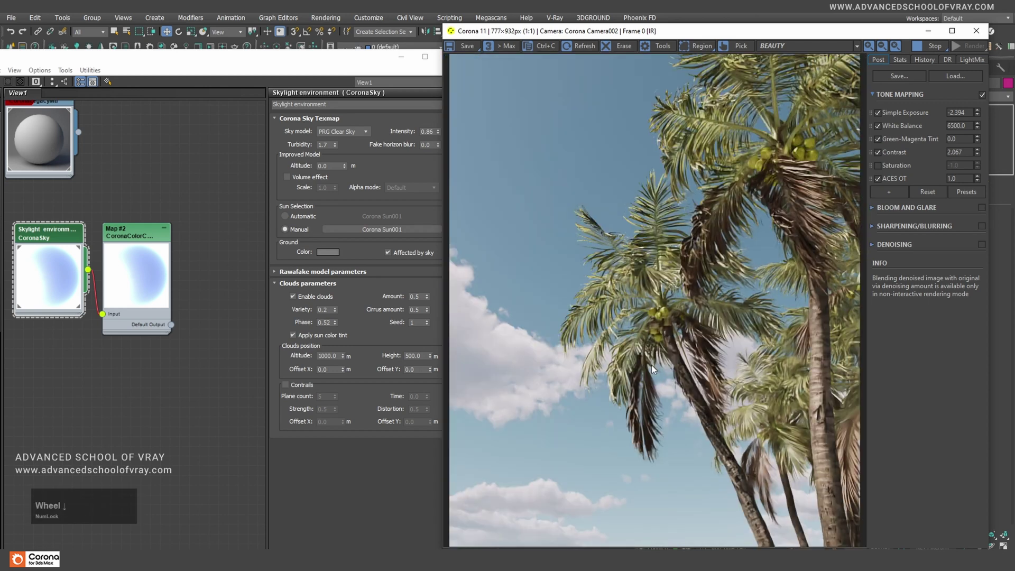
# - Compare X offsets of 1000 m and 800 m for the clouds' position, and keep 1000 m
pyautogui.click(333, 369)
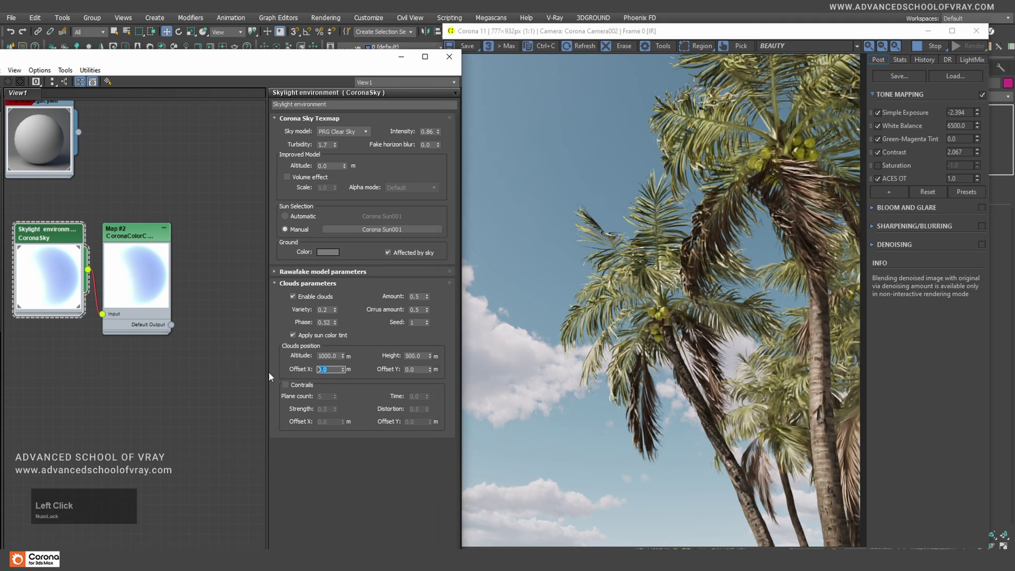
pyautogui.write('1000')
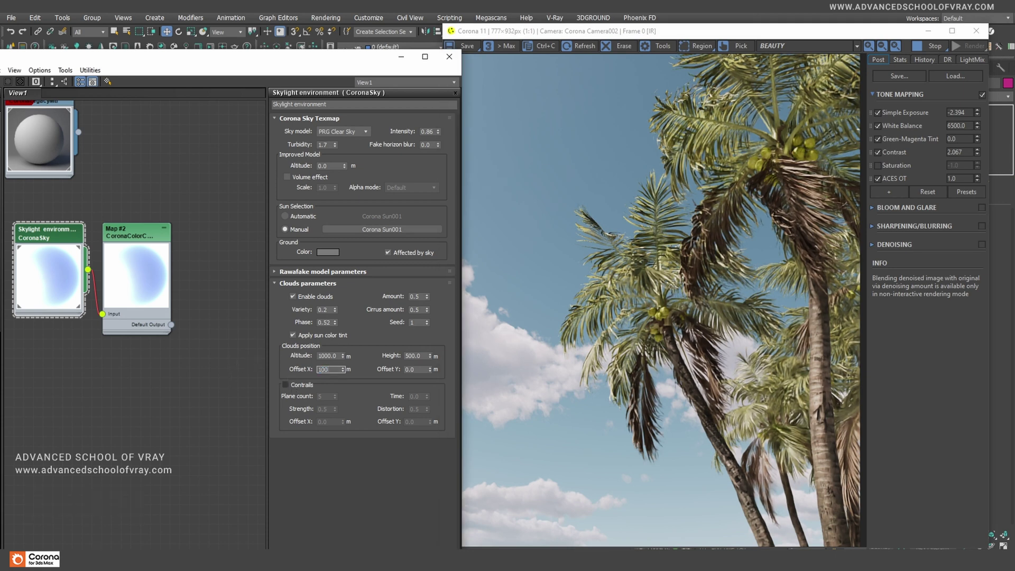
pyautogui.press('Return')
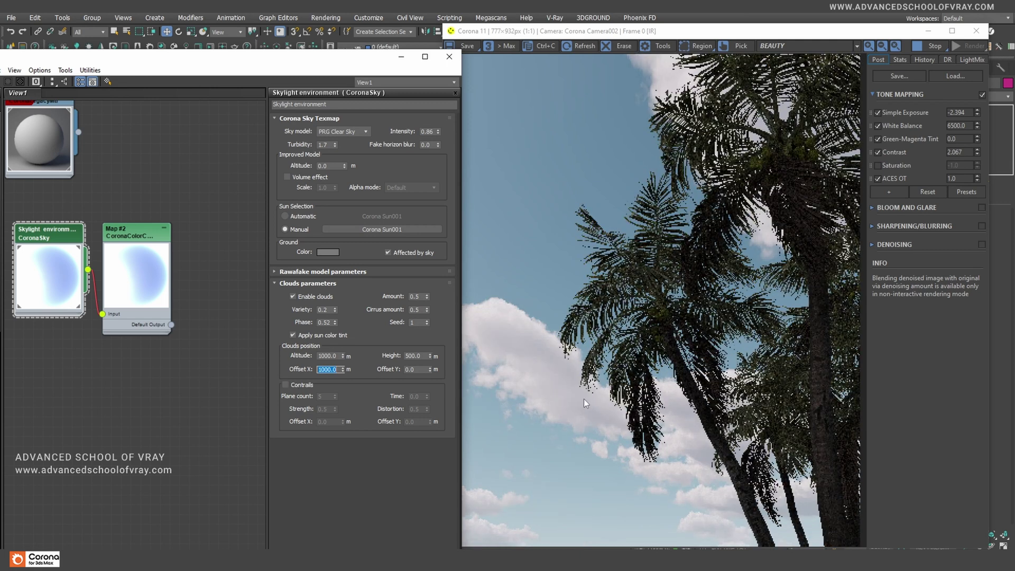
pyautogui.write('800')
pyautogui.press('Return')
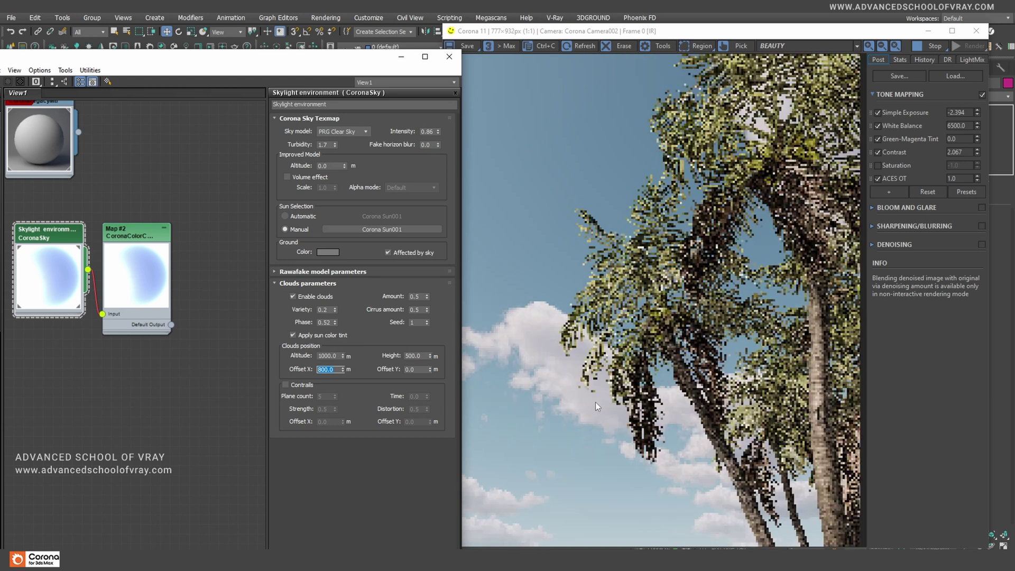
pyautogui.write('1000')
pyautogui.press('Return')
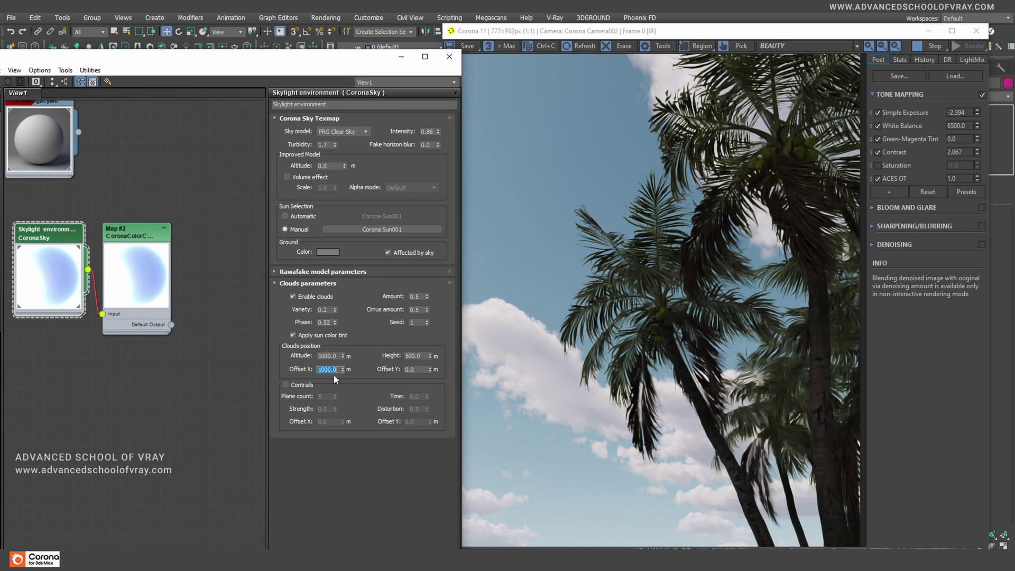
# - Try Y offsets of 1200 m and -1200 m for the clouds' position
pyautogui.click(416, 369)
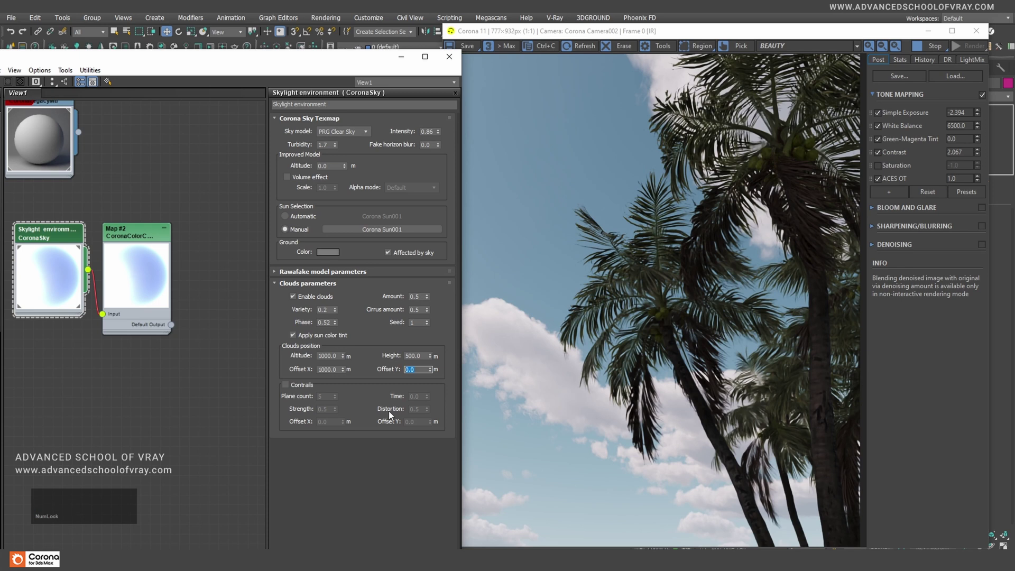
pyautogui.write('12')
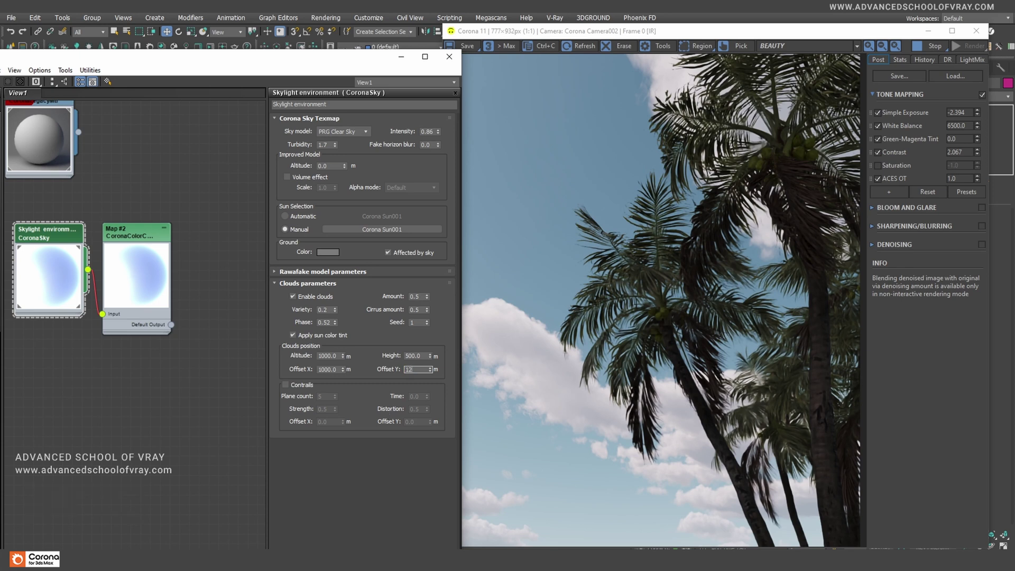
pyautogui.write('00')
pyautogui.press('Return')
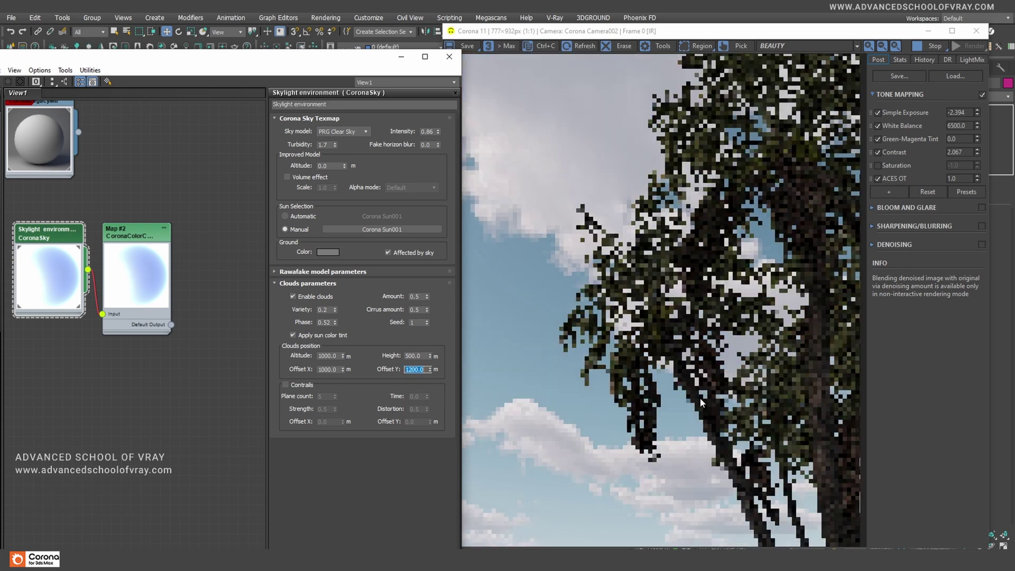
pyautogui.write('-1')
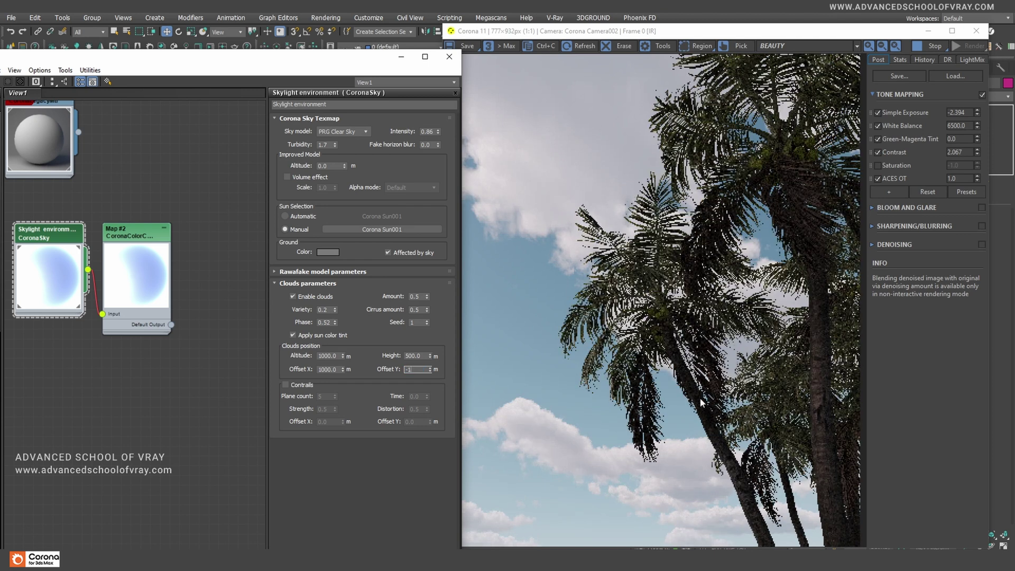
pyautogui.write('200')
pyautogui.press('Return')
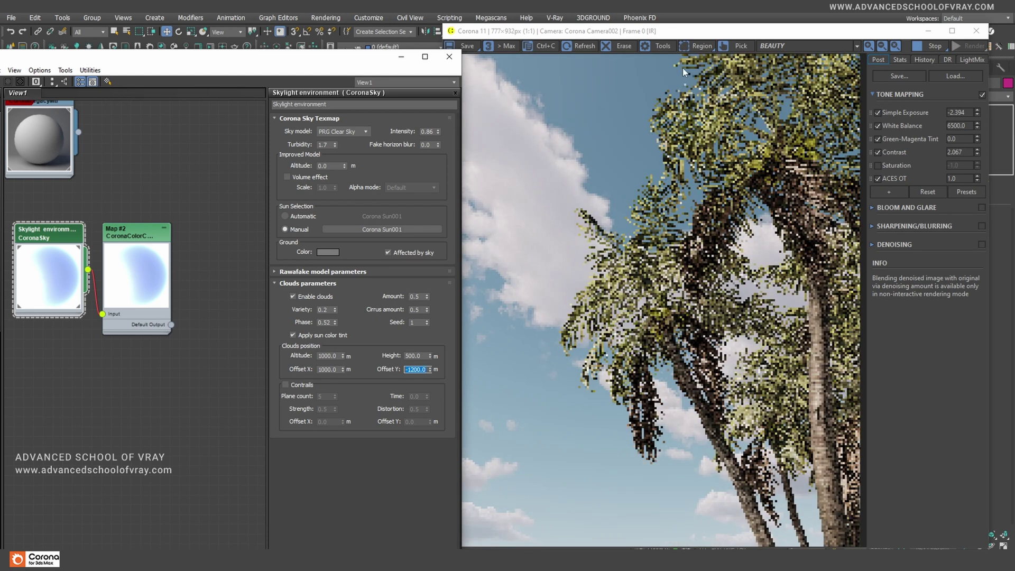
# - Move the frame buffer clear of the sky parameters, and set the clouds' Y offset to -1600 m
pyautogui.click(717, 34)
pyautogui.moveTo(717, 32); pyautogui.dragTo(725, 27)
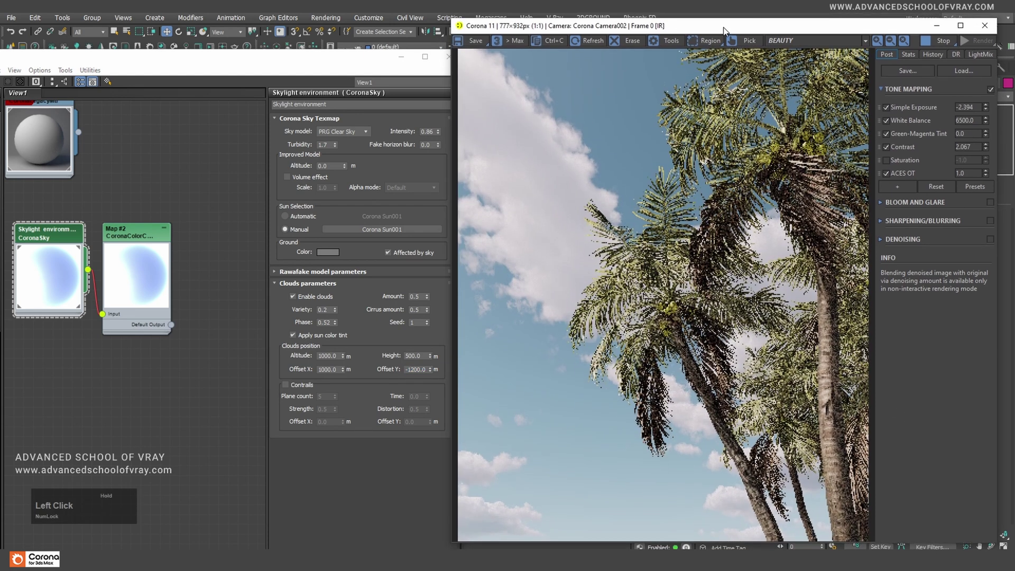
pyautogui.click(425, 370)
pyautogui.write('-16')
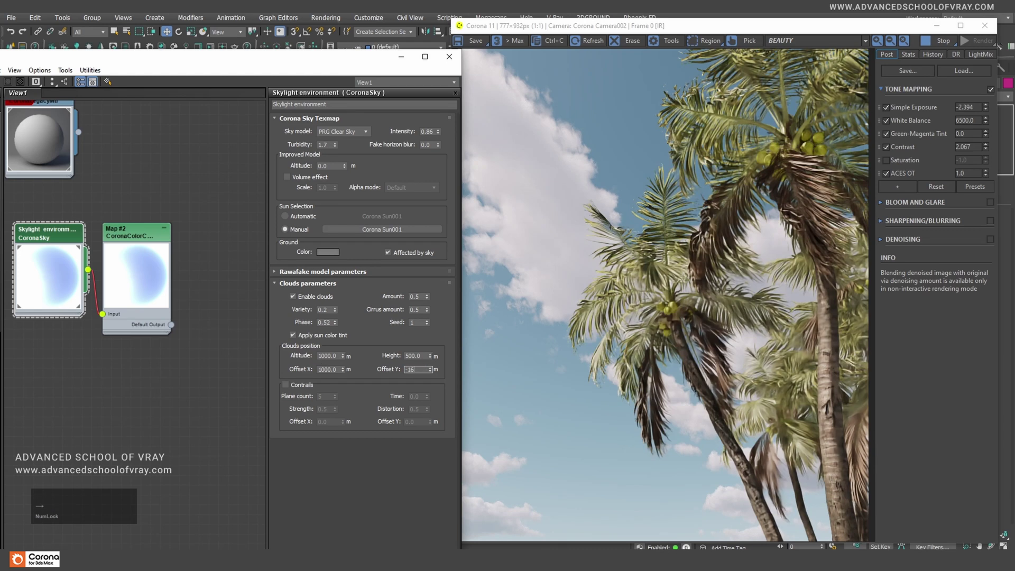
pyautogui.write('00')
pyautogui.press('Return')
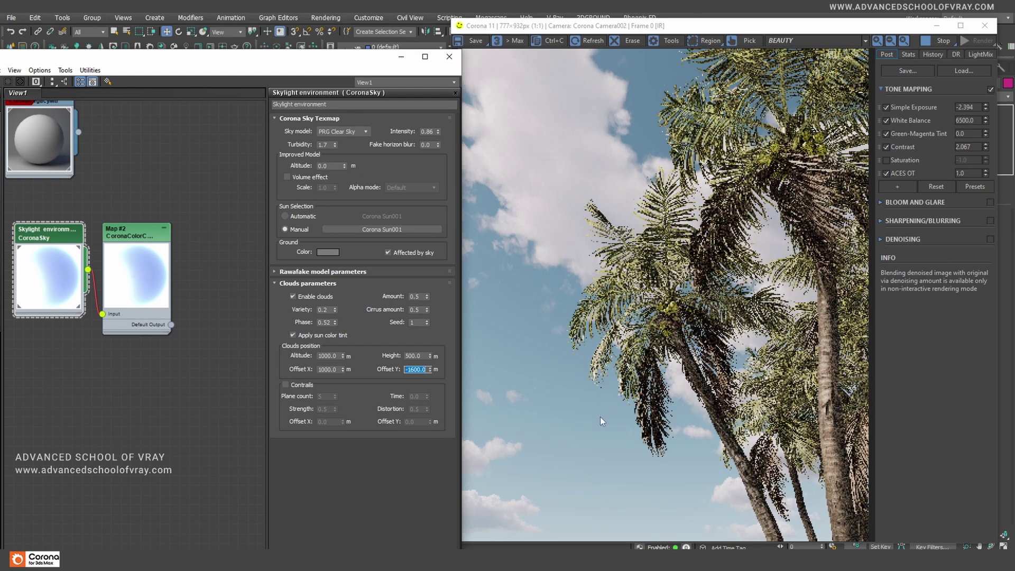
# - Inspect the repositioned clouds and the palm fronds up close in the interactive render
pyautogui.click(600, 417)
pyautogui.scroll(1, 674, 380)
pyautogui.moveTo(674, 380); pyautogui.dragTo(639, 374, button='middle')
pyautogui.scroll(-1, 640, 374)
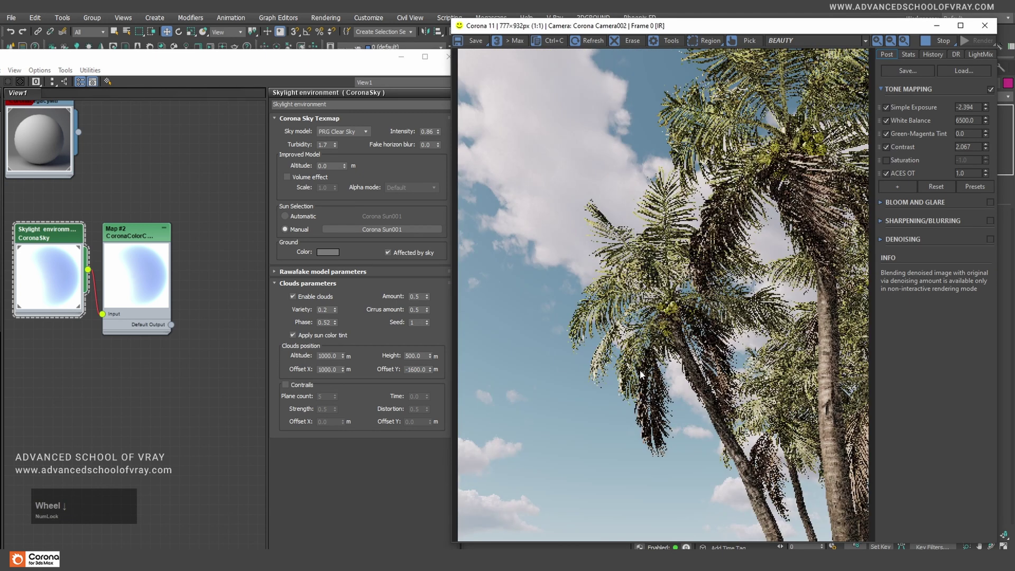
pyautogui.scroll(1, 587, 207)
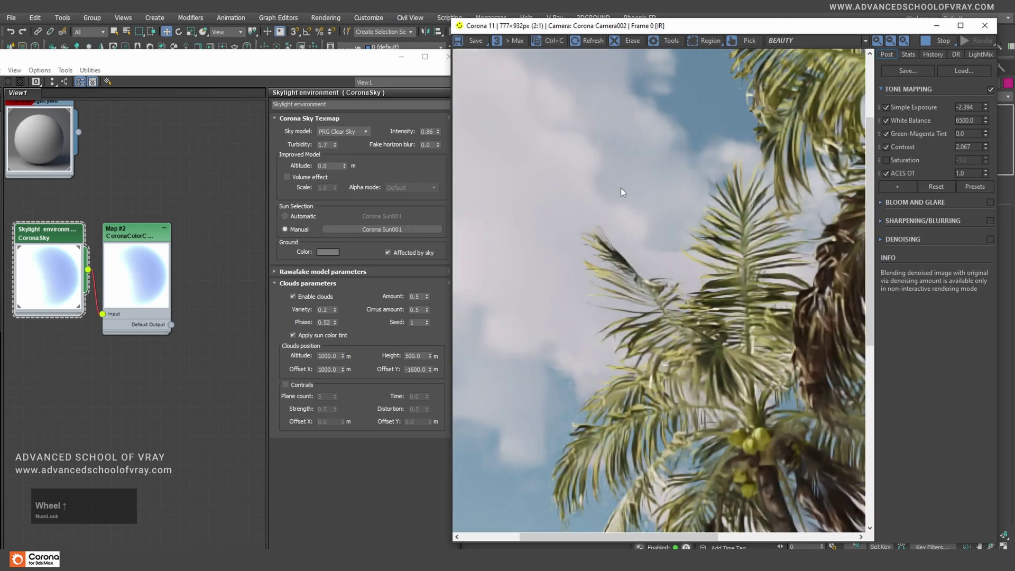
pyautogui.moveTo(621, 188); pyautogui.dragTo(583, 261, button='middle')
pyautogui.scroll(-1, 583, 261)
pyautogui.click(525, 93)
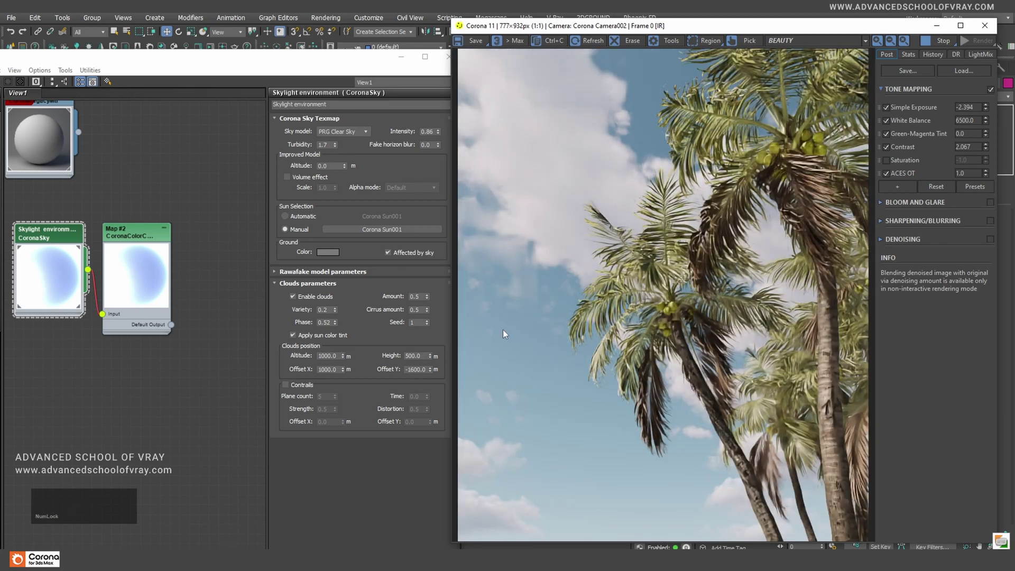
# - Compare the render in black and white and in color by toggling the frame buffer's saturation tone mapping twice, leaving it off
pyautogui.moveTo(791, 26); pyautogui.dragTo(802, 24)
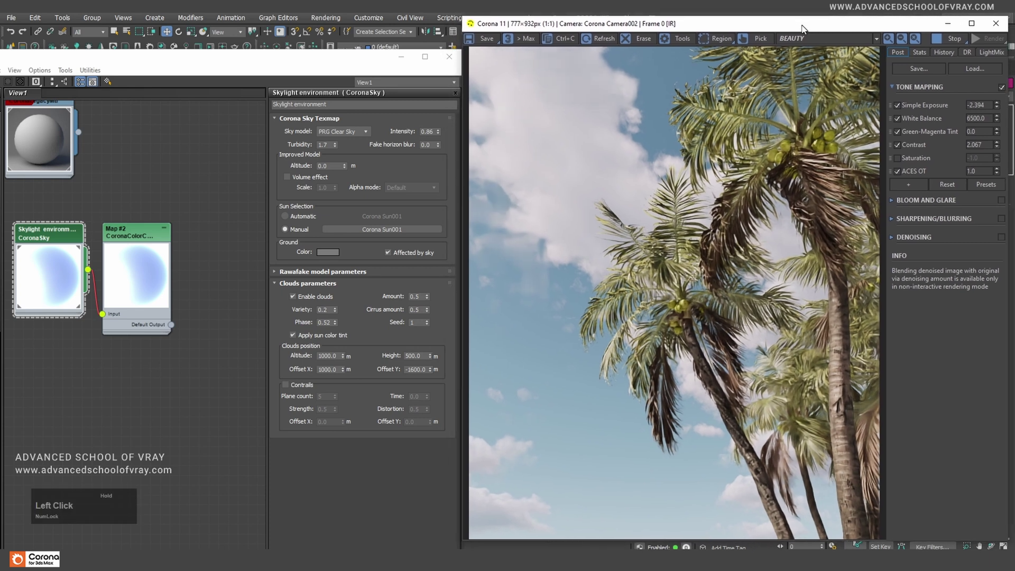
pyautogui.click(896, 158)
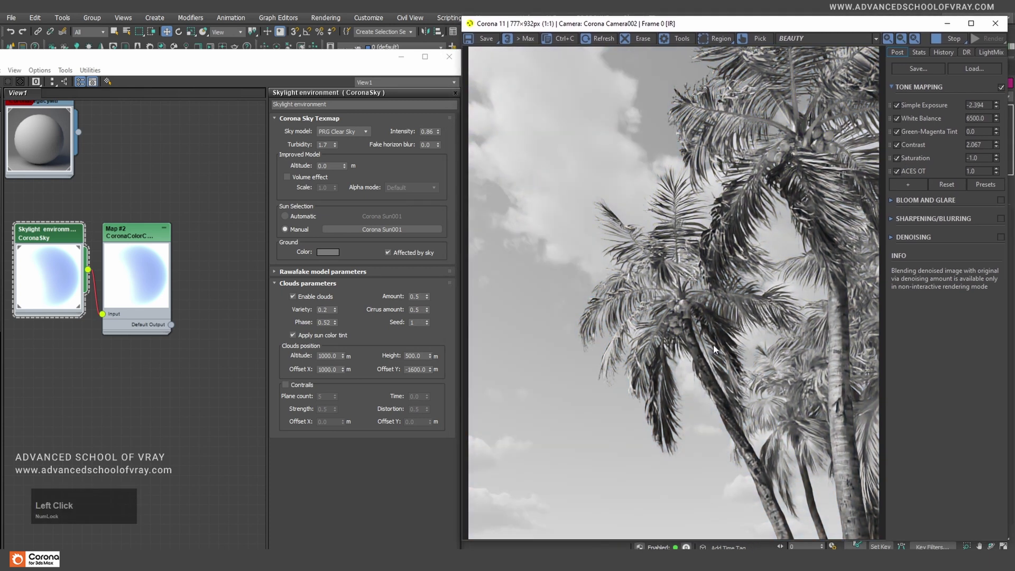
pyautogui.click(898, 160)
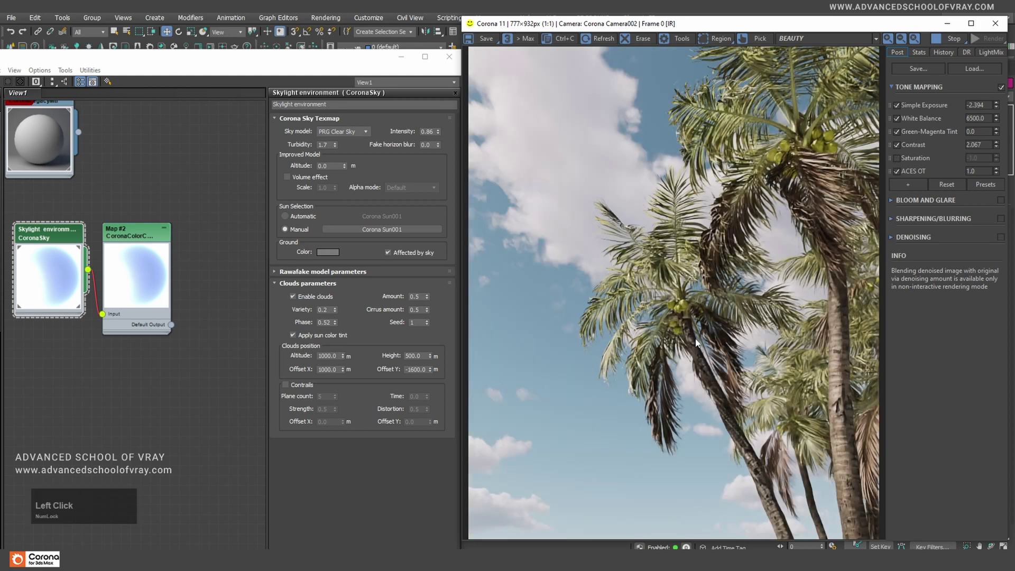
pyautogui.click(897, 158)
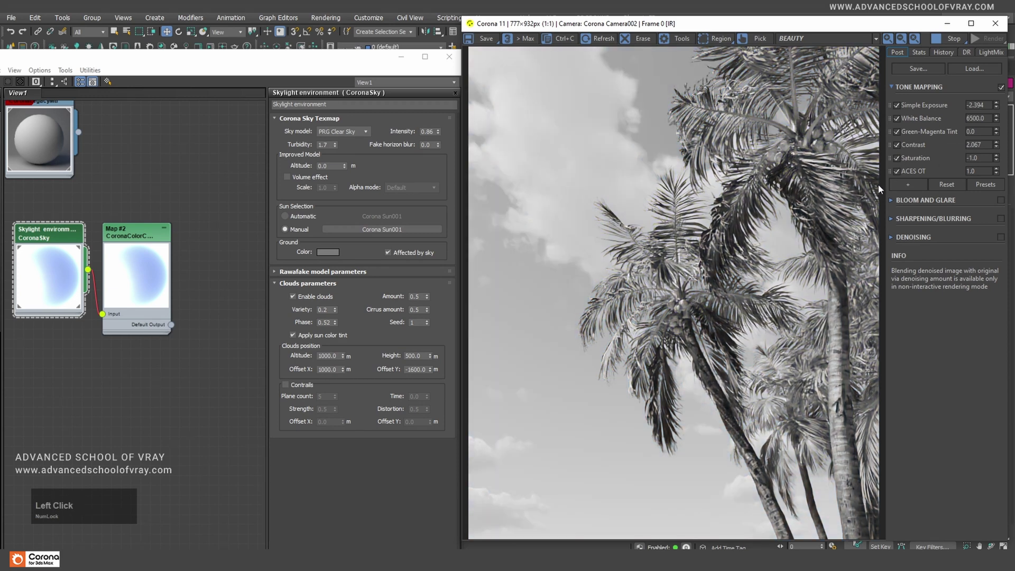
pyautogui.click(896, 159)
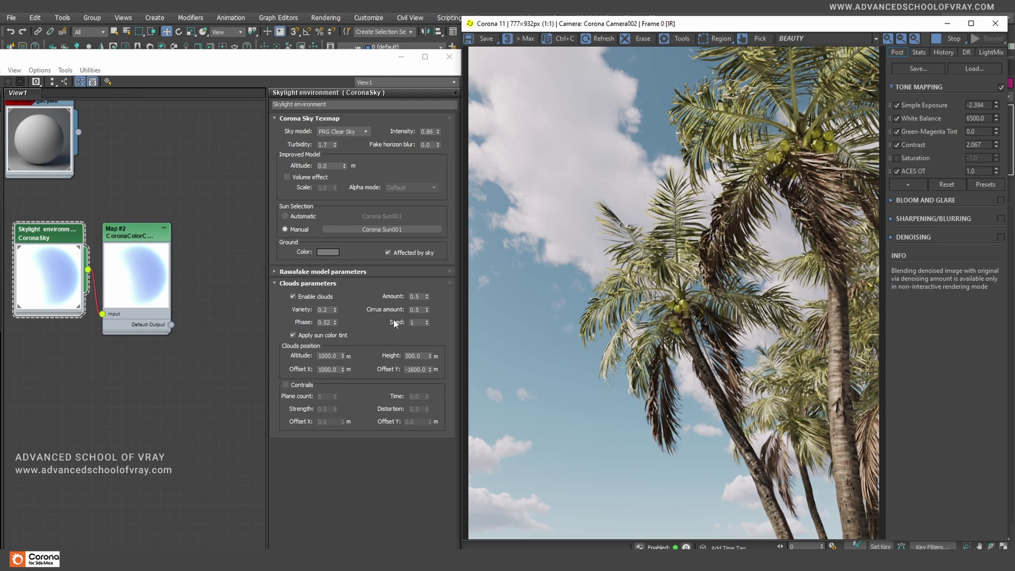
# - Try a cirrus amount of 1 for the CoronaSky clouds, and inspect the thin clouds around the palms up close
pyautogui.moveTo(422, 313); pyautogui.dragTo(371, 313)
pyautogui.write('1')
pyautogui.press('Return')
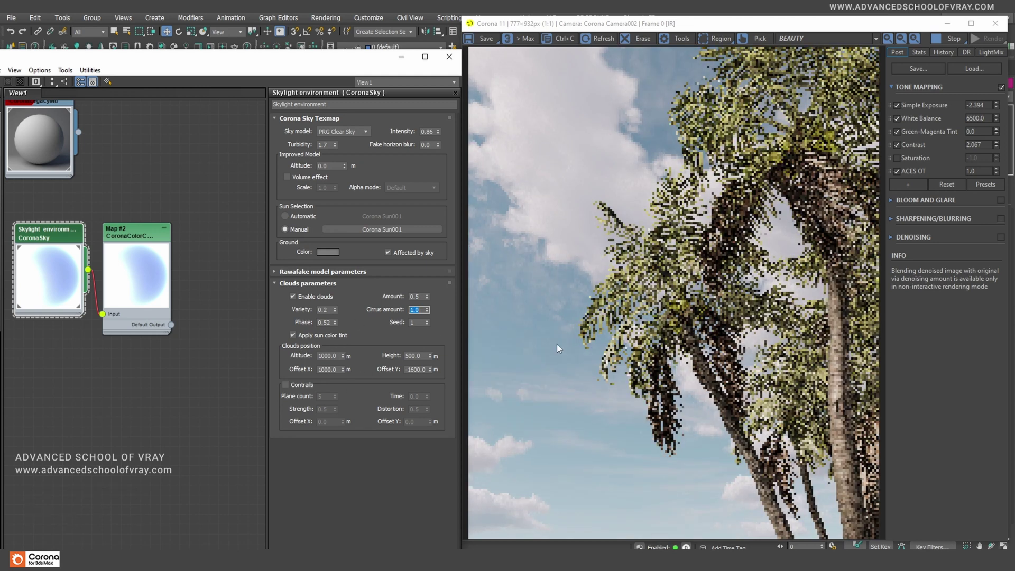
pyautogui.scroll(-1, 557, 344)
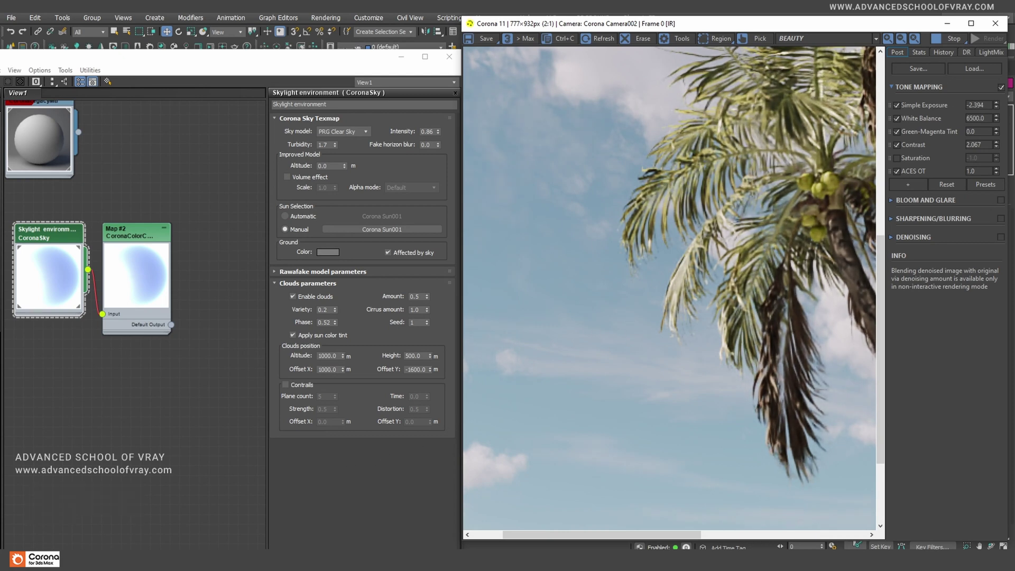
pyautogui.click(480, 376)
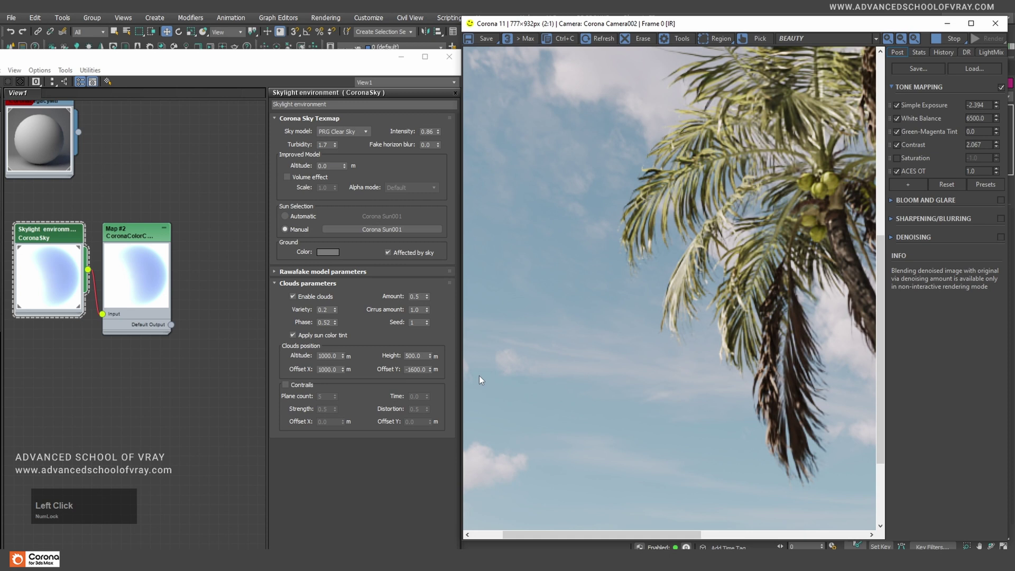
pyautogui.click(423, 310)
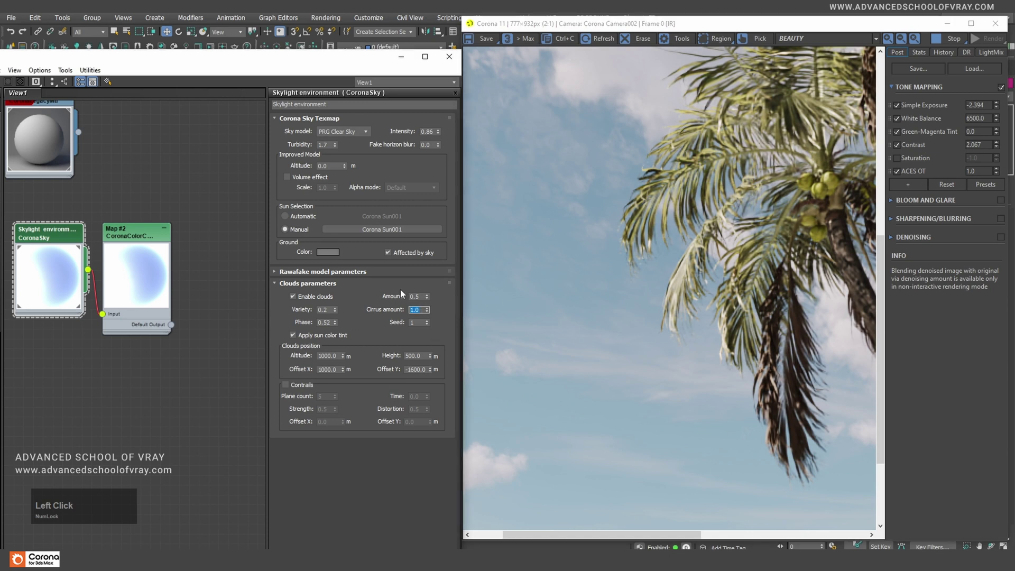
pyautogui.click(560, 320)
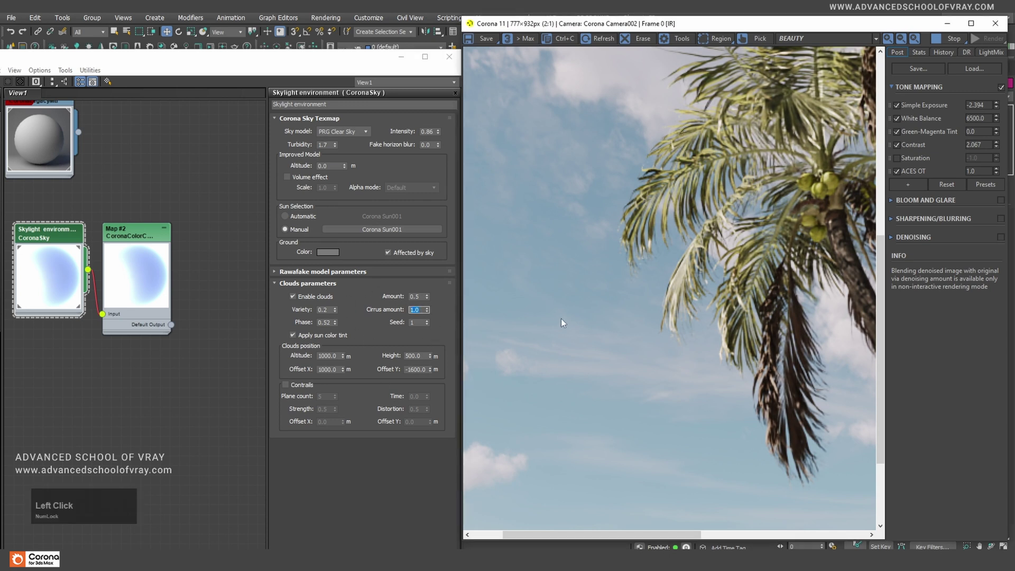
pyautogui.scroll(-1, 561, 321)
pyautogui.scroll(1, 617, 400)
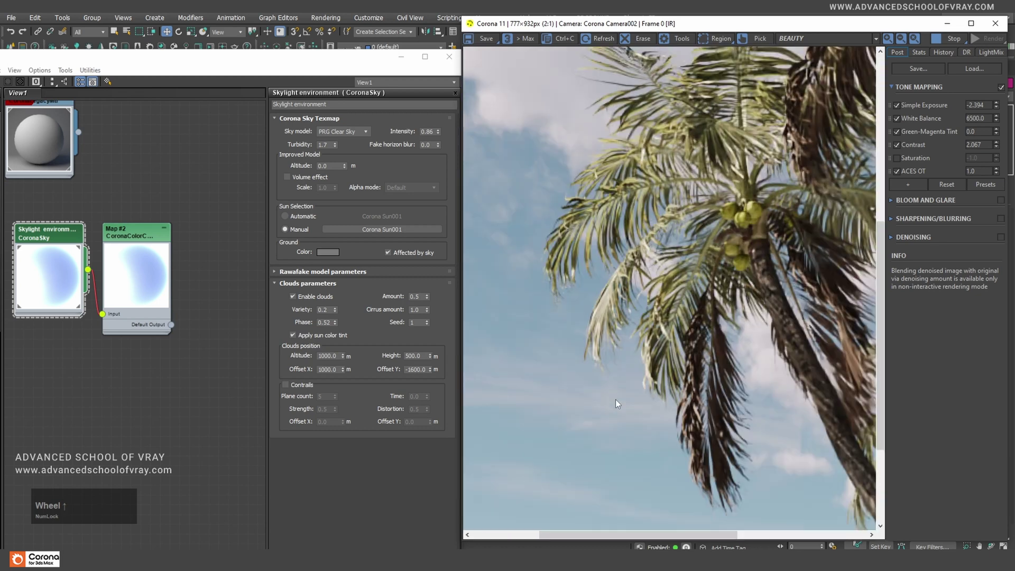
pyautogui.moveTo(673, 401); pyautogui.dragTo(595, 399, button='middle')
pyautogui.scroll(-1, 628, 395)
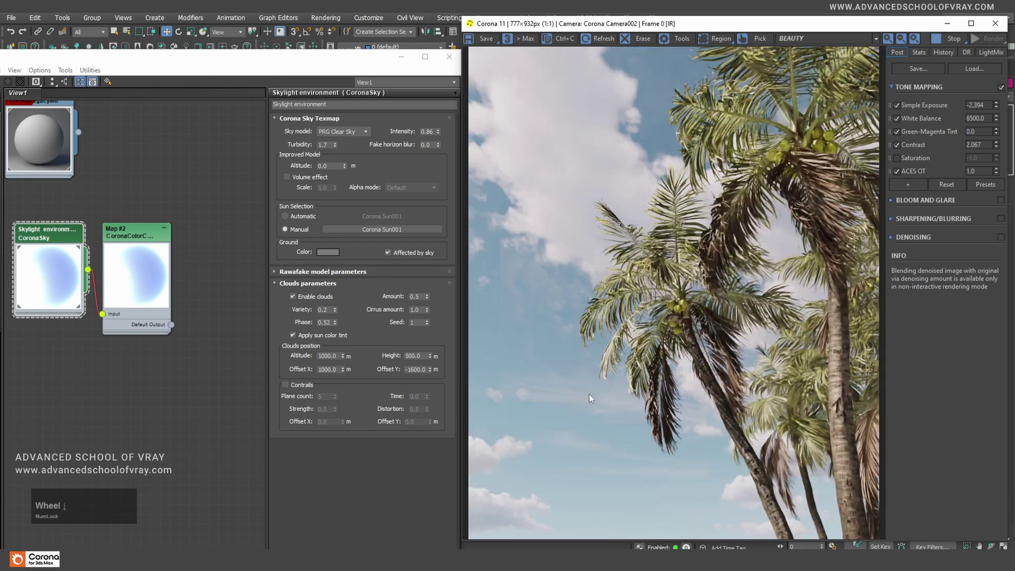
pyautogui.scroll(1, 589, 394)
pyautogui.scroll(-1, 589, 395)
# - Set the CoronaSky clouds' cirrus amount to 0.86
pyautogui.moveTo(421, 310); pyautogui.dragTo(381, 312)
pyautogui.write('.8')
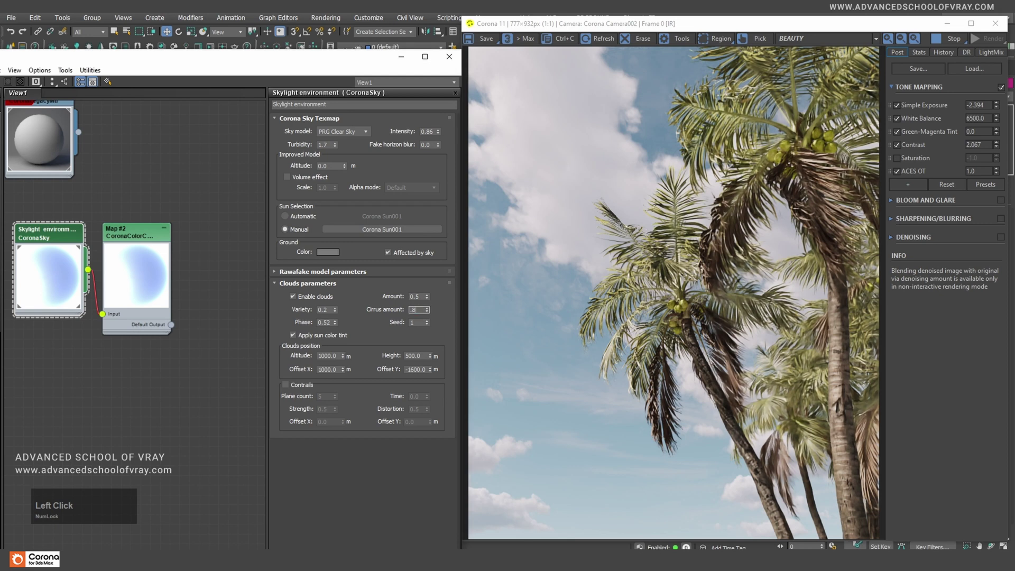
pyautogui.write('6')
pyautogui.press('Return')
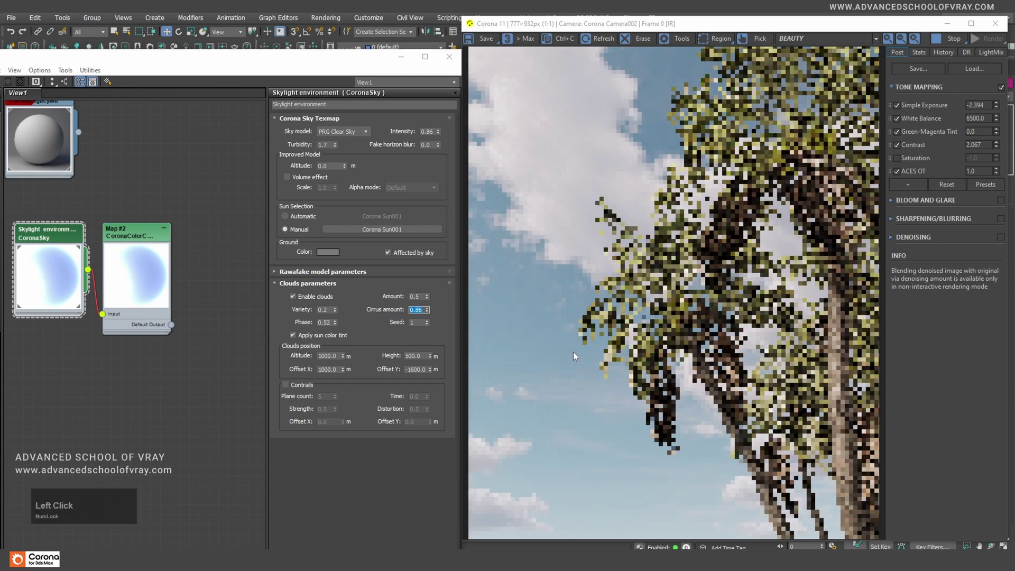
# - Inspect the thin cirrus clouds beside the palm fronds up close in the interactive render
pyautogui.scroll(1, 534, 396)
pyautogui.moveTo(534, 396); pyautogui.dragTo(602, 379, button='middle')
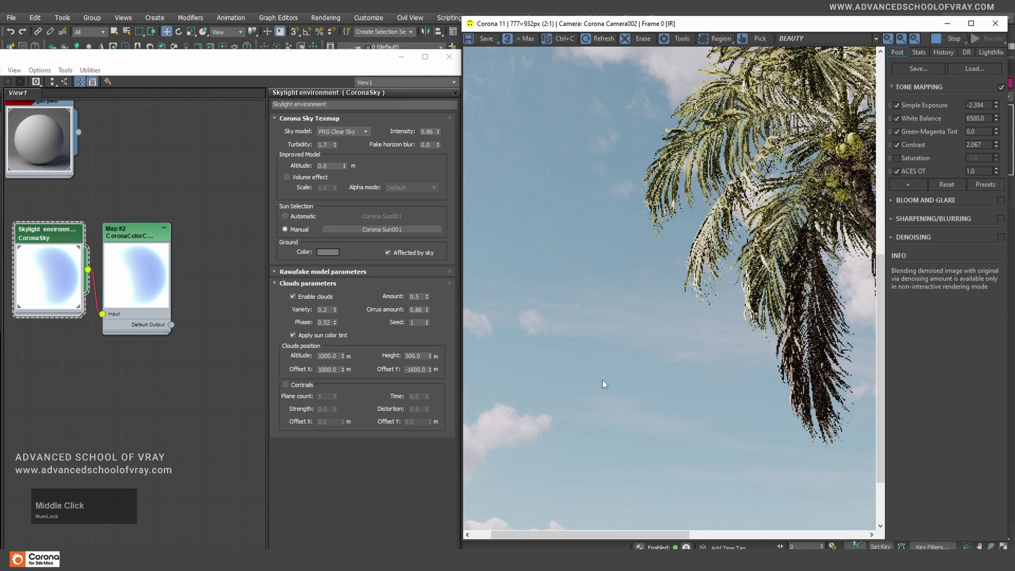
pyautogui.scroll(-1, 602, 379)
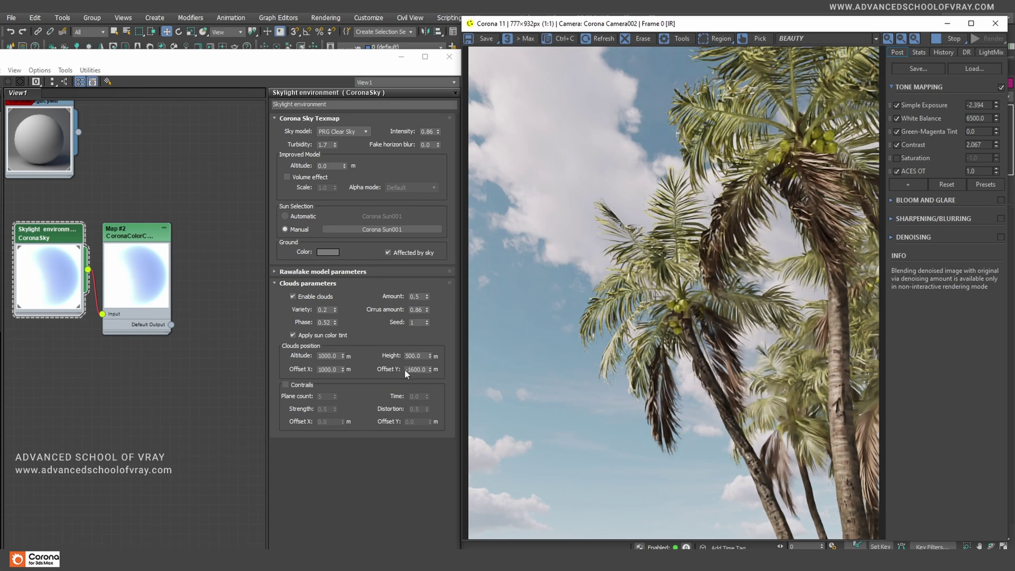
pyautogui.middleClick(598, 417)
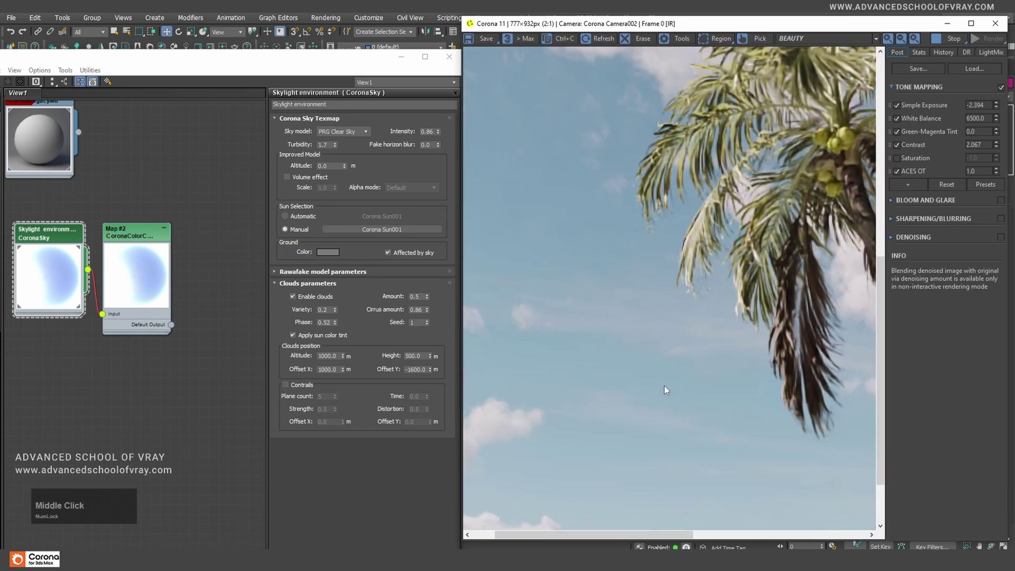
pyautogui.scroll(-1, 664, 390)
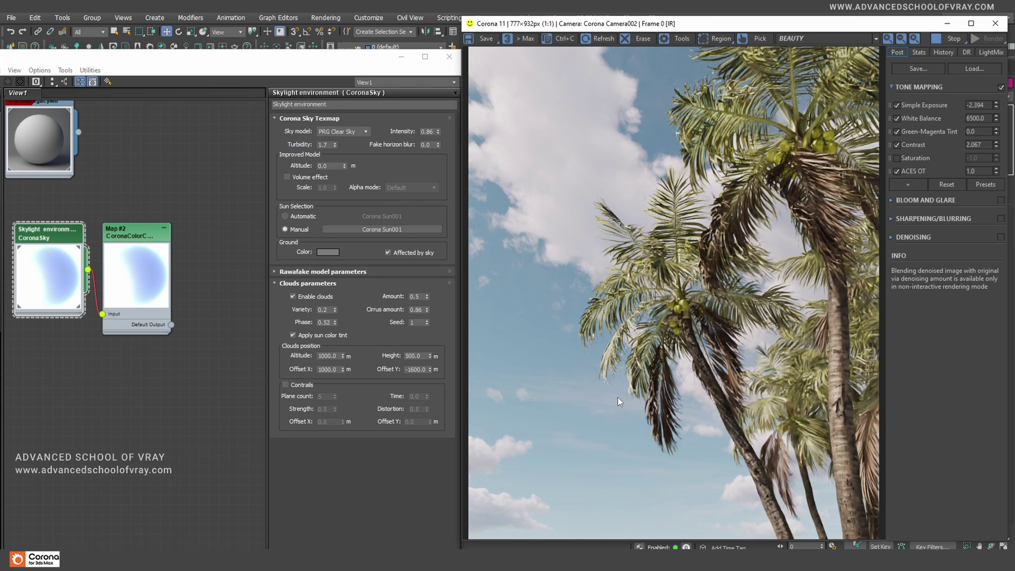
pyautogui.scroll(1, 572, 436)
pyautogui.moveTo(572, 437); pyautogui.dragTo(655, 398, button='middle')
pyautogui.scroll(-1, 649, 451)
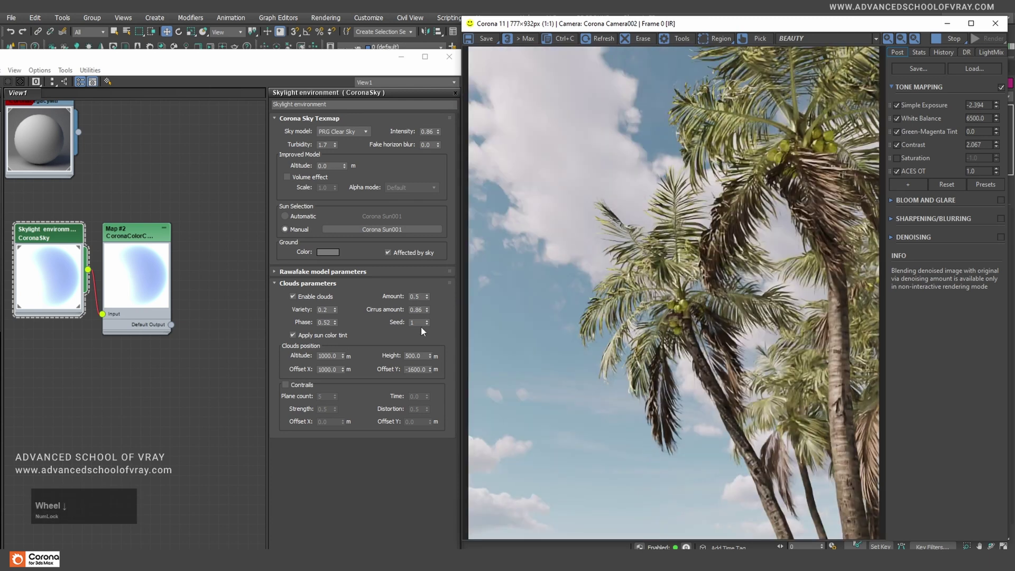
# - Set the CoronaSky clouds' cirrus amount to 1 and inspect the sky below the palm fronds up close
pyautogui.moveTo(421, 310); pyautogui.dragTo(360, 302)
pyautogui.write('1')
pyautogui.press('Return')
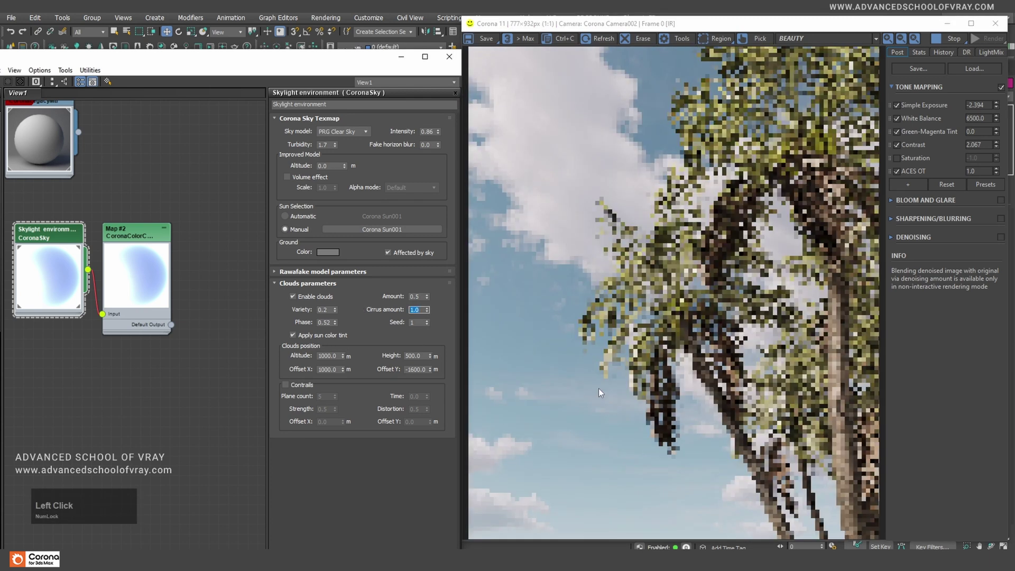
pyautogui.scroll(1, 580, 411)
pyautogui.moveTo(581, 411); pyautogui.dragTo(651, 327, button='middle')
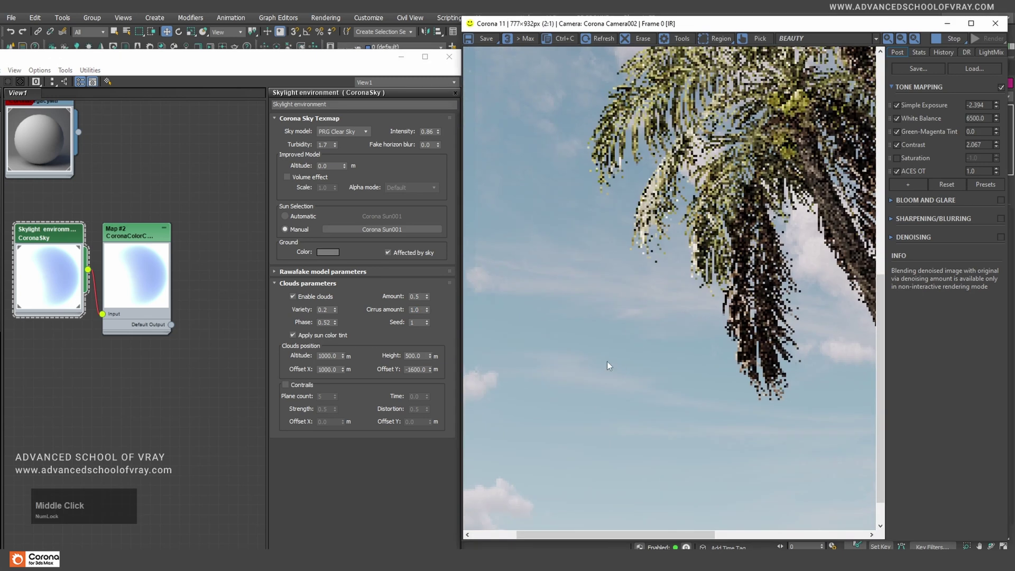
pyautogui.scroll(-1, 582, 353)
pyautogui.scroll(1, 758, 494)
pyautogui.moveTo(758, 494); pyautogui.dragTo(655, 412, button='middle')
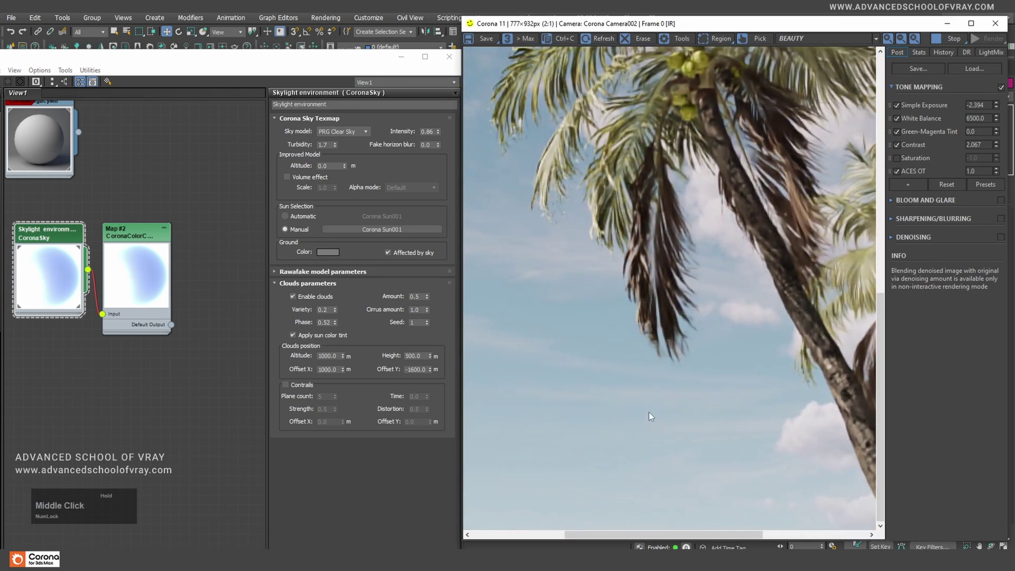
pyautogui.scroll(-1, 649, 411)
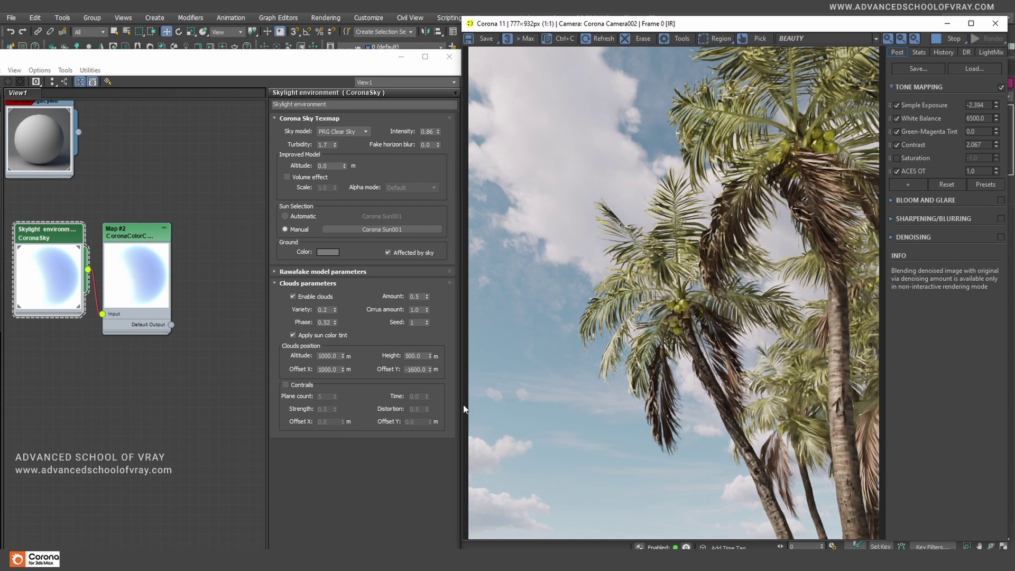
# - Enable contrails in the CoronaSky clouds and set their strength to 1
pyautogui.click(296, 384)
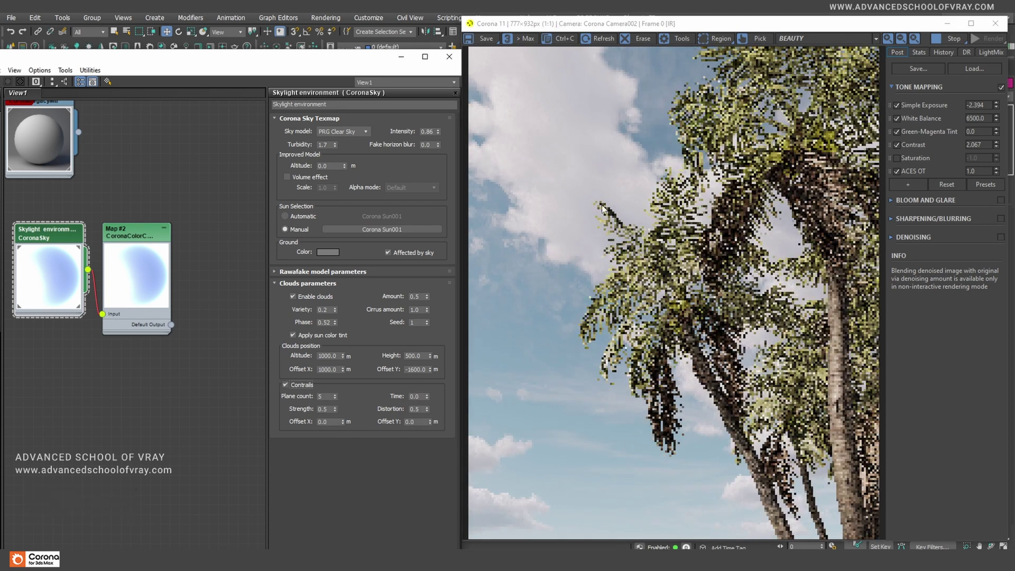
pyautogui.click(325, 410)
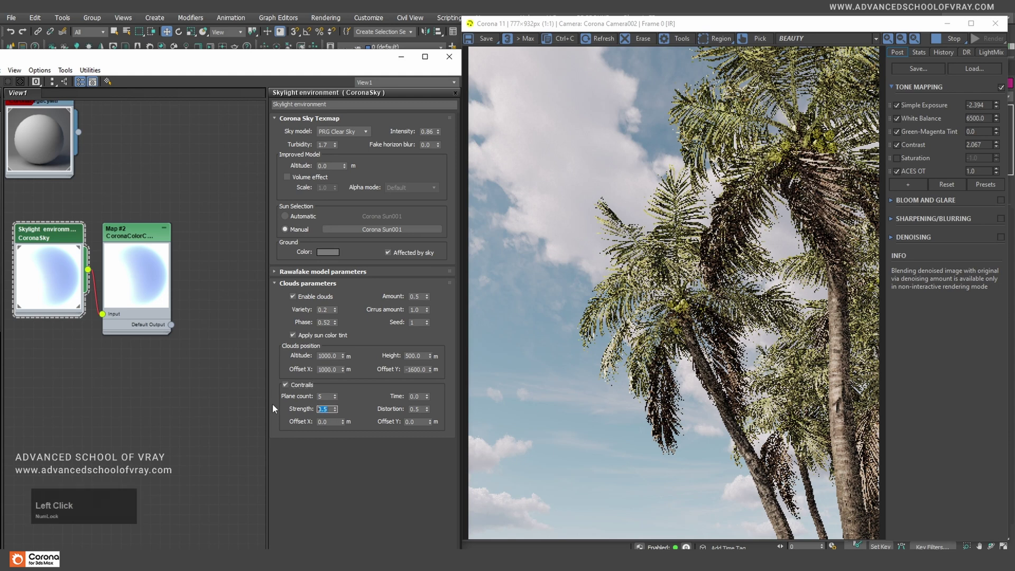
pyautogui.write('1')
pyautogui.press('Return')
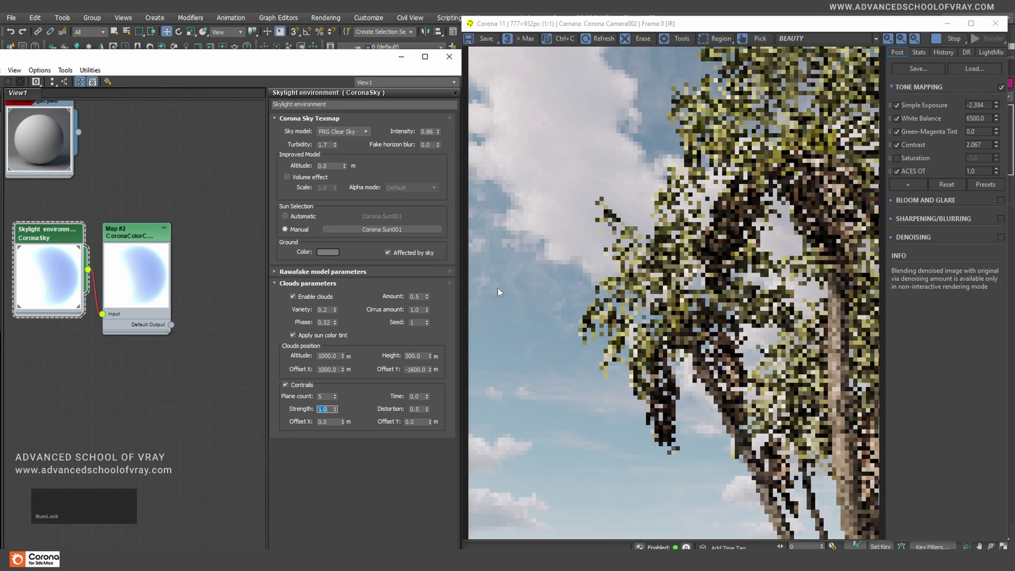
pyautogui.scroll(1, 523, 293)
pyautogui.scroll(-1, 524, 300)
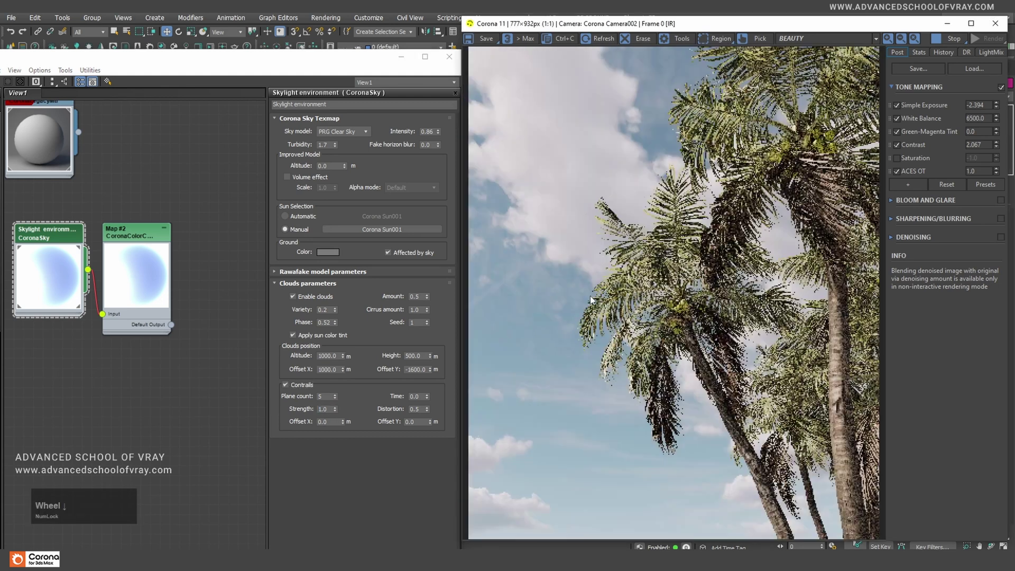
# - Try a contrail plane count of 12 and inspect the upper sky between the cloud and palms up close
pyautogui.click(327, 396)
pyautogui.write('12')
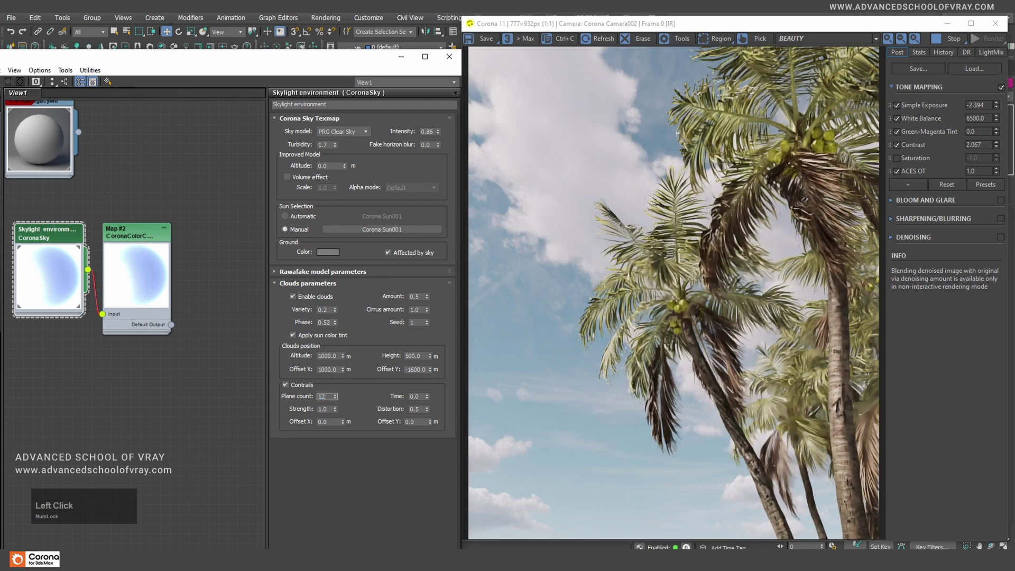
pyautogui.press('Return')
pyautogui.click(610, 287)
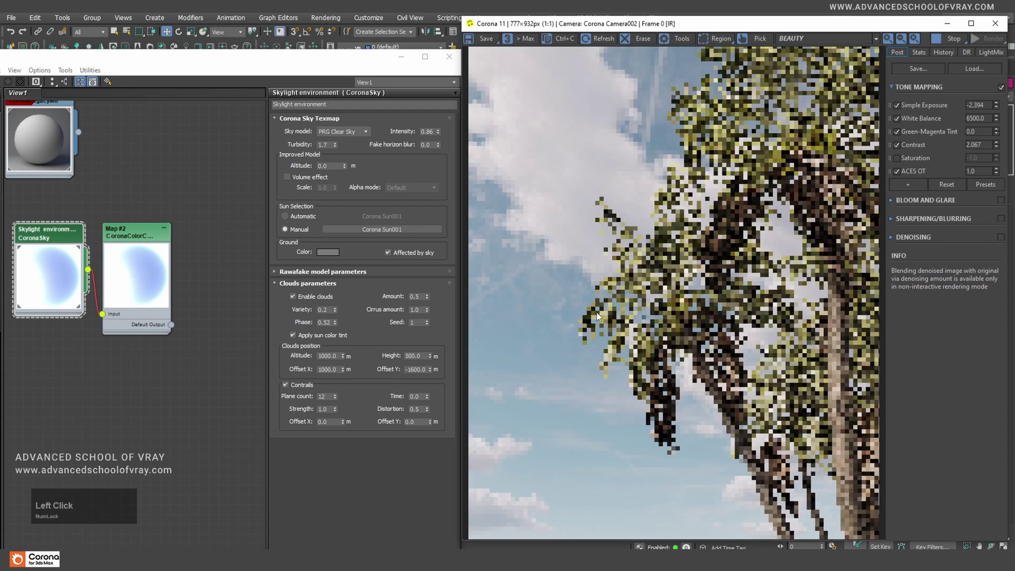
pyautogui.scroll(1, 655, 86)
pyautogui.moveTo(655, 85); pyautogui.dragTo(658, 120, button='middle')
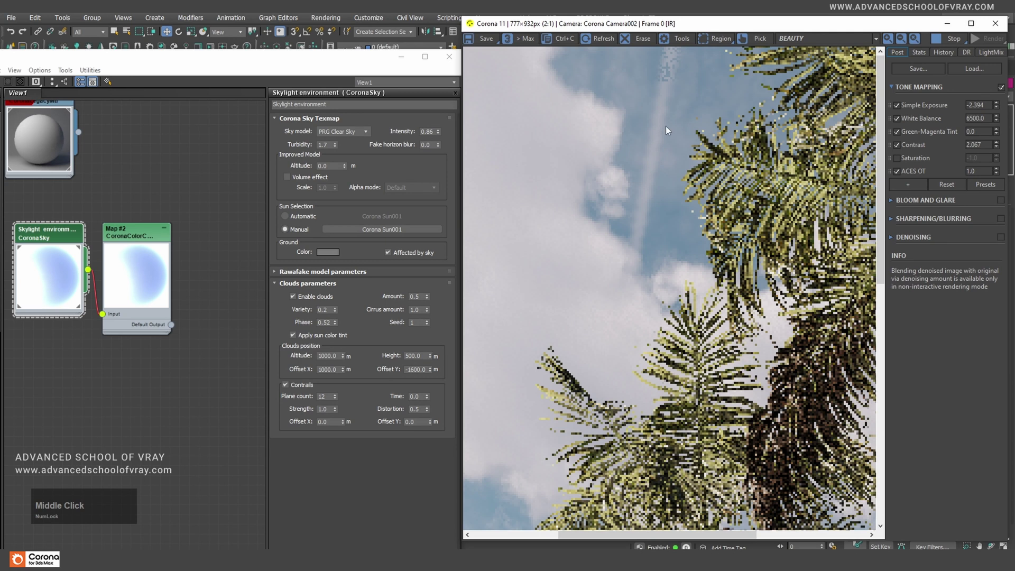
pyautogui.scroll(-1, 665, 126)
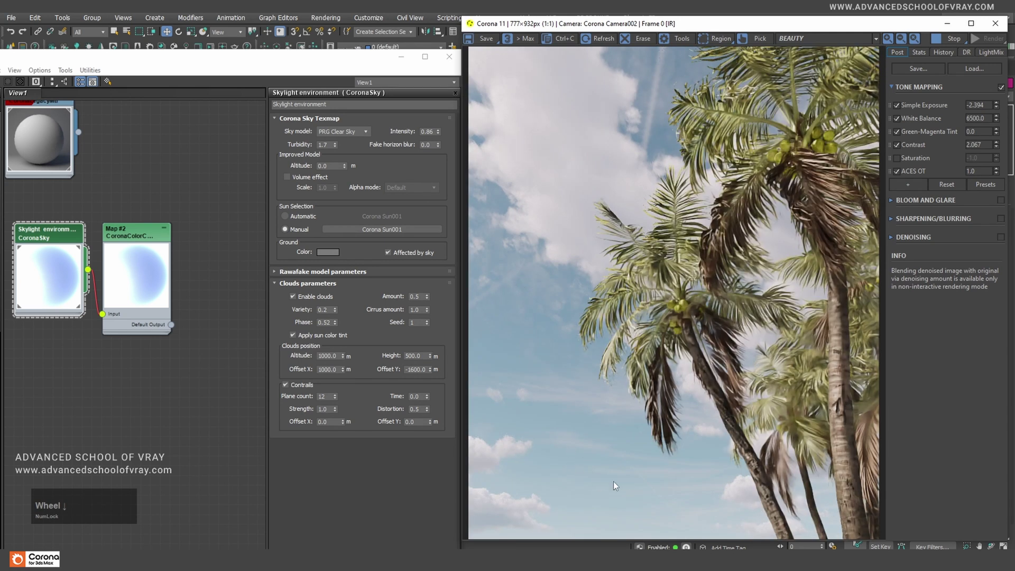
# - Set the contrails' plane count to 3
pyautogui.click(324, 396)
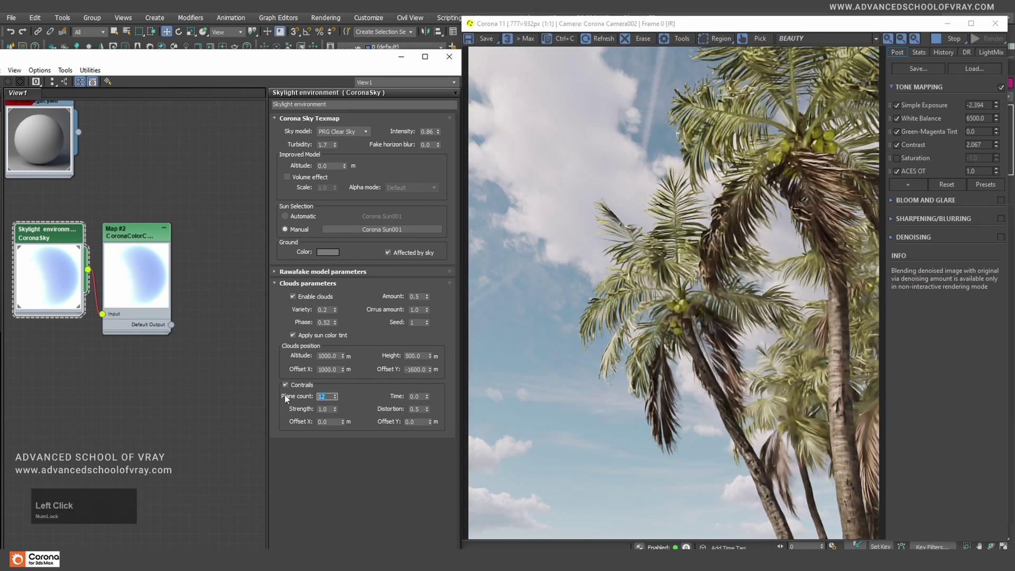
pyautogui.write('3')
pyautogui.press('Return')
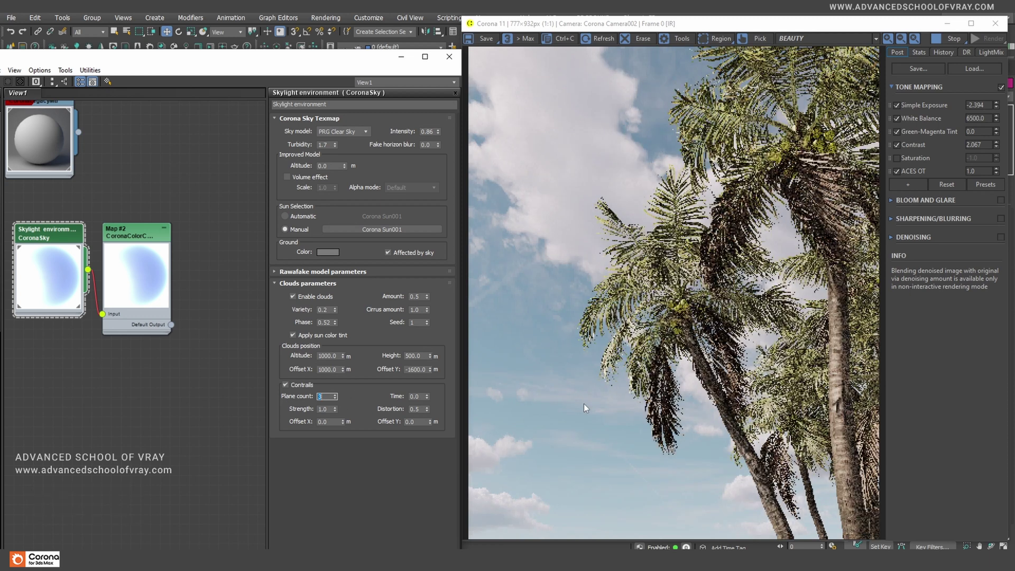
# - Set the contrails' Offset X to -8600 m and inspect the sky beside the palms up close
pyautogui.click(331, 422)
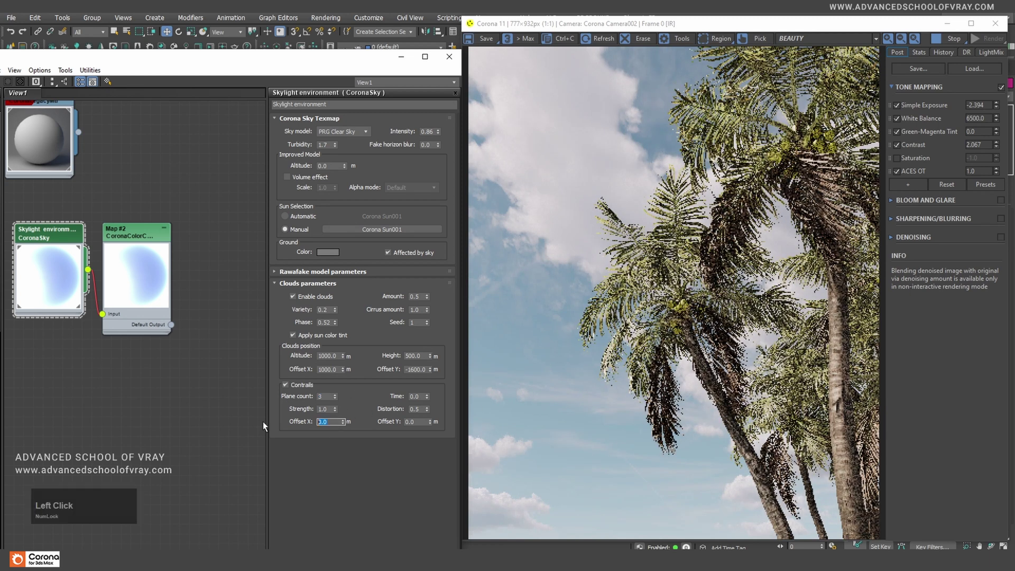
pyautogui.write('8600')
pyautogui.press('Return')
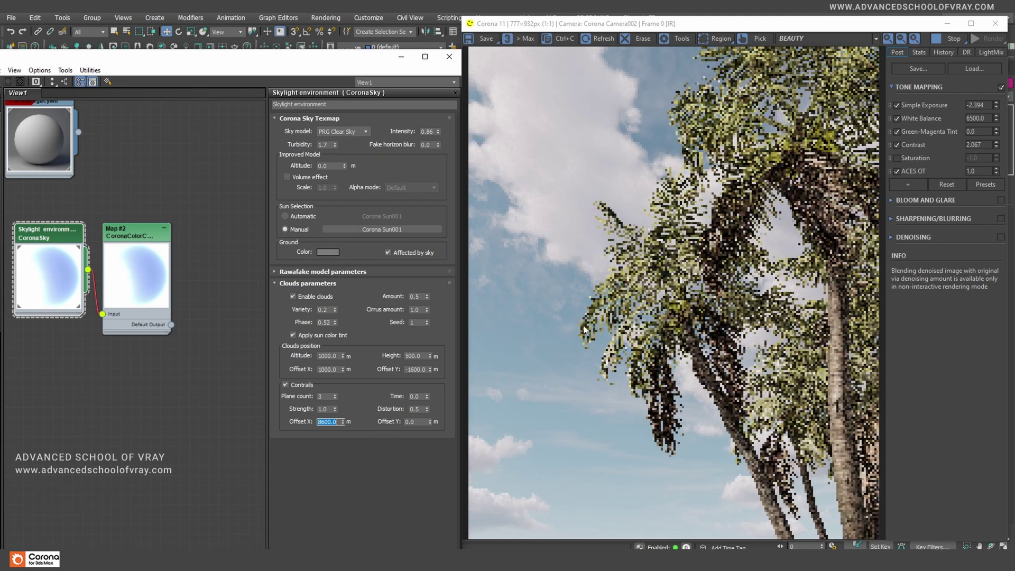
pyautogui.click(318, 424)
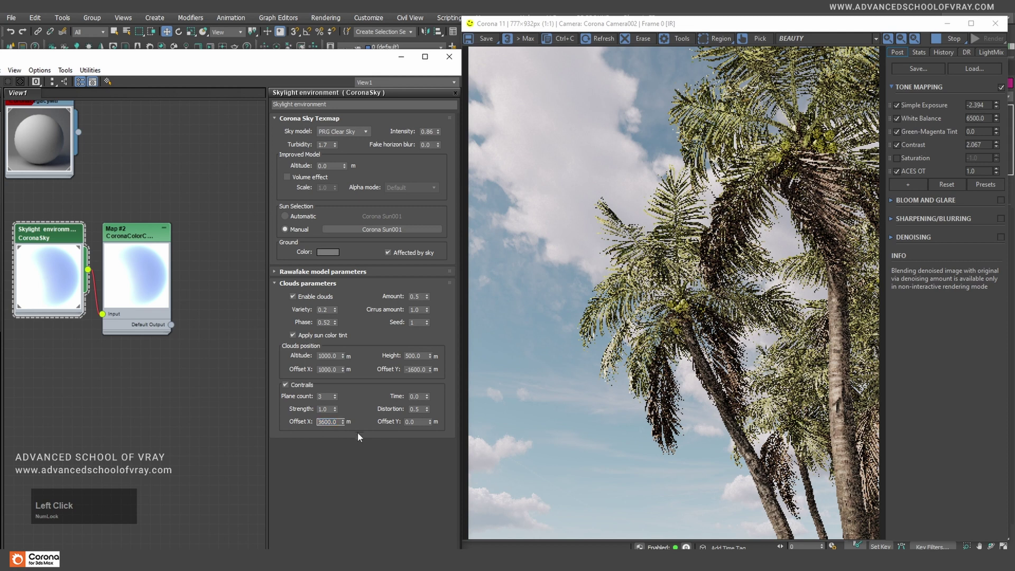
pyautogui.write('-')
pyautogui.press('Return')
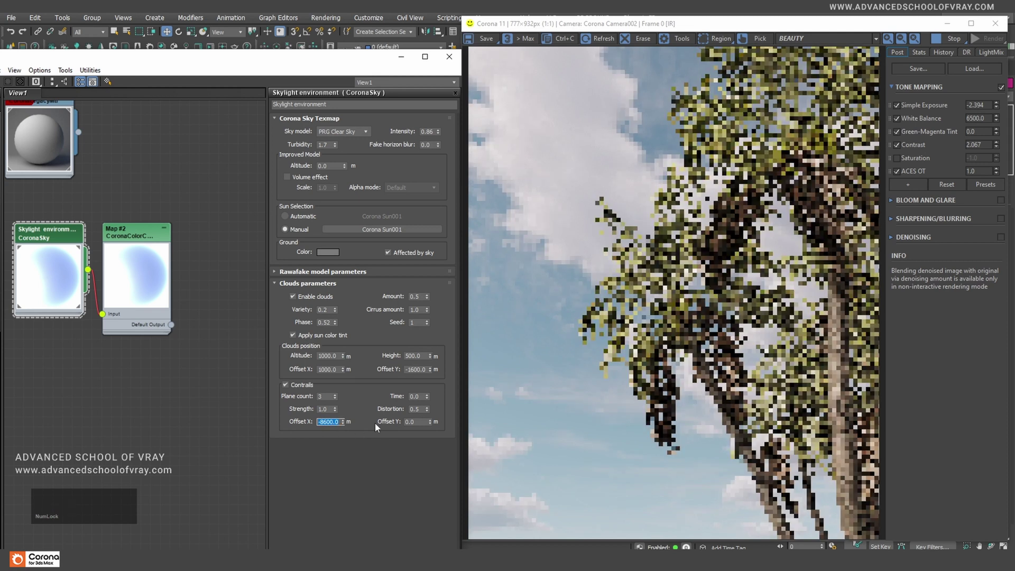
pyautogui.scroll(1, 546, 401)
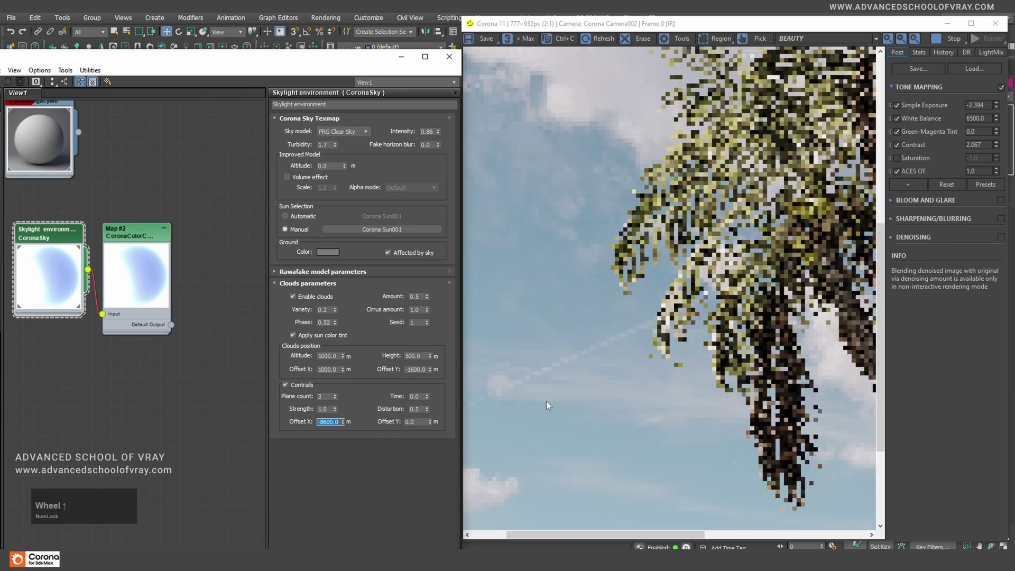
pyautogui.moveTo(555, 401); pyautogui.dragTo(582, 379, button='middle')
pyautogui.scroll(-1, 571, 408)
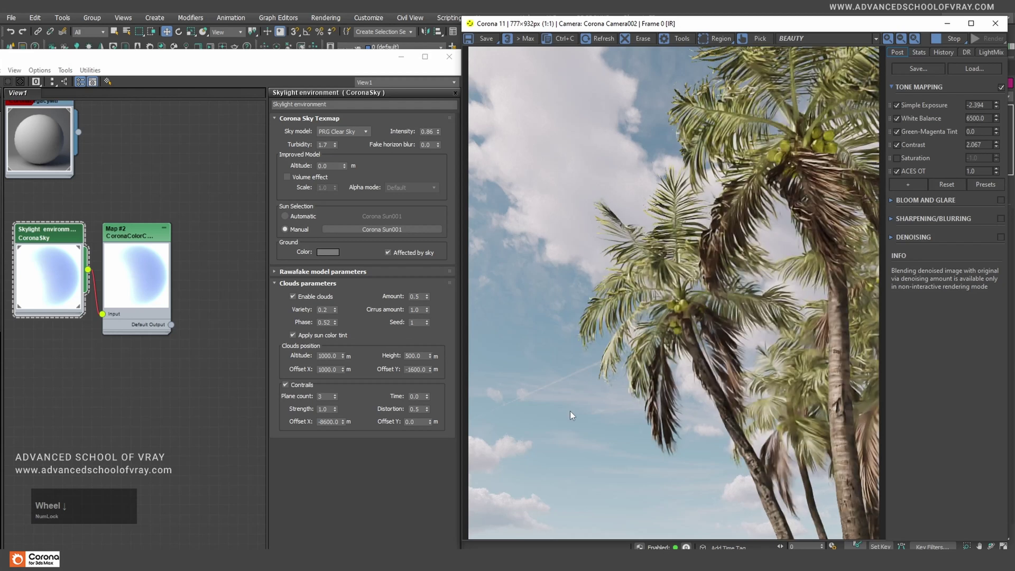
# - Set the contrails' Offset Y to -8000 m
pyautogui.click(414, 423)
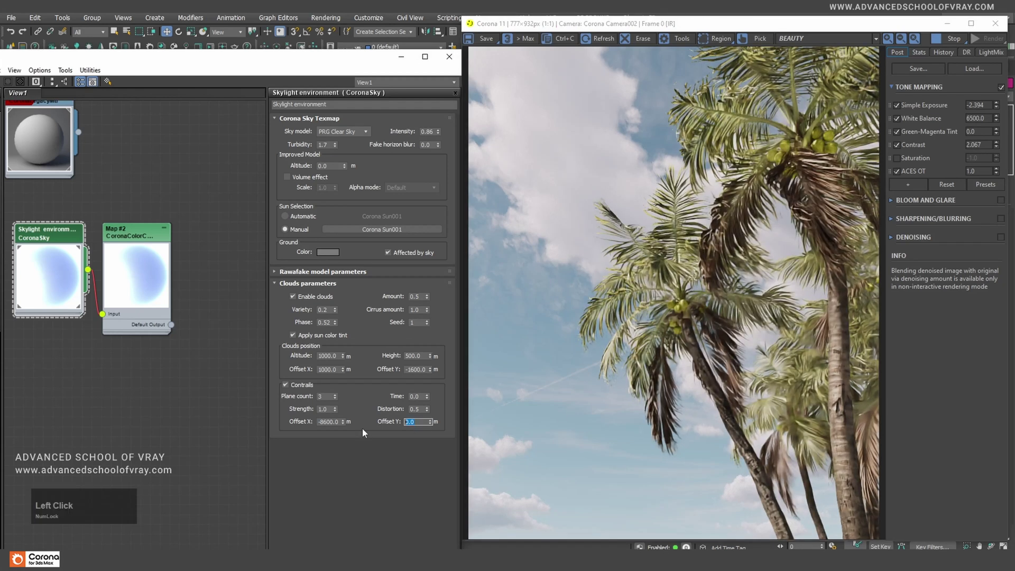
pyautogui.write('-8600')
pyautogui.press('Return')
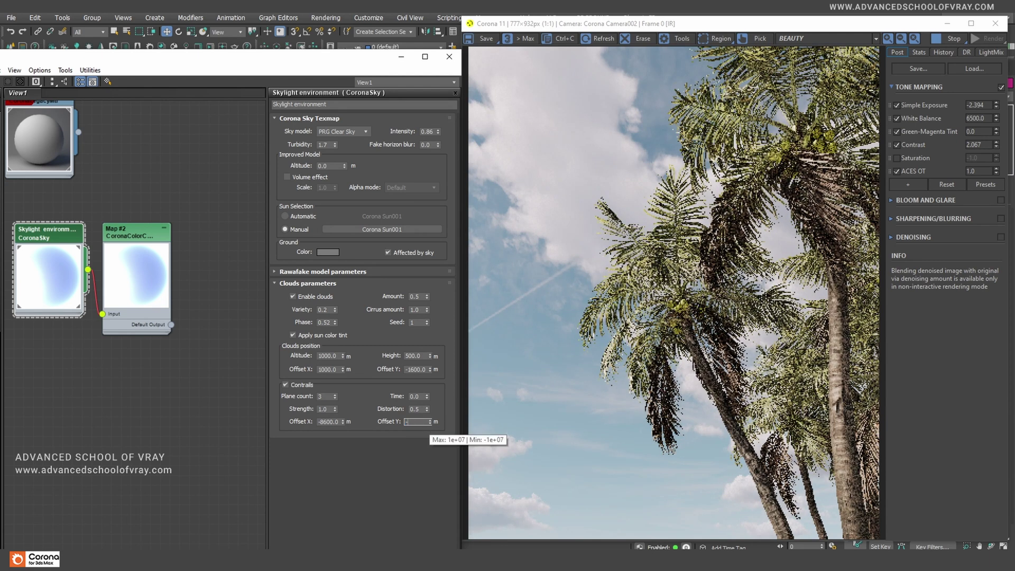
pyautogui.write('-8000')
pyautogui.press('Return')
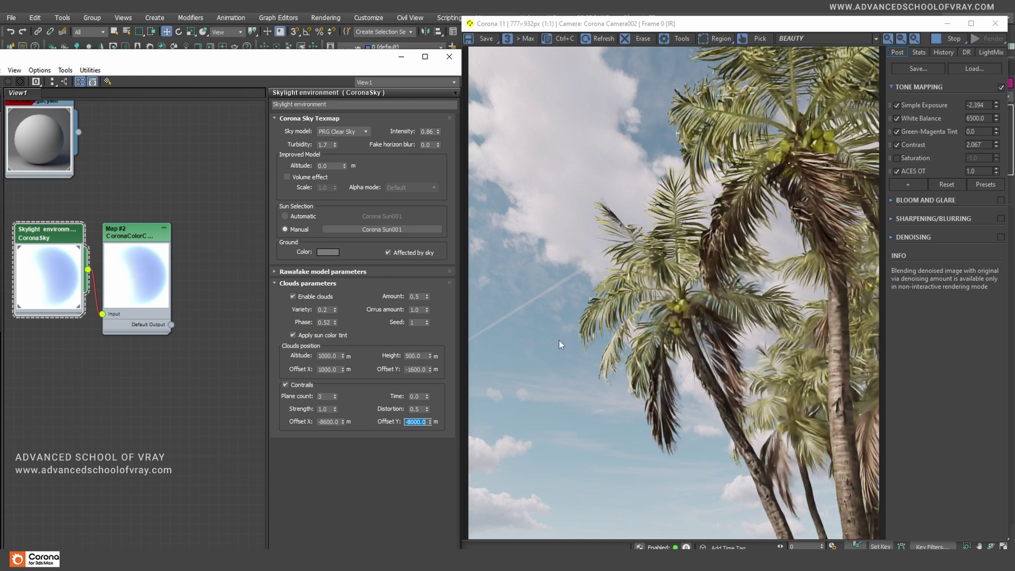
# - Inspect the repositioned contrail and the palms up close in the interactive render
pyautogui.click(619, 334)
pyautogui.scroll(1, 761, 267)
pyautogui.moveTo(767, 259); pyautogui.dragTo(706, 312, button='middle')
pyautogui.scroll(-1, 705, 312)
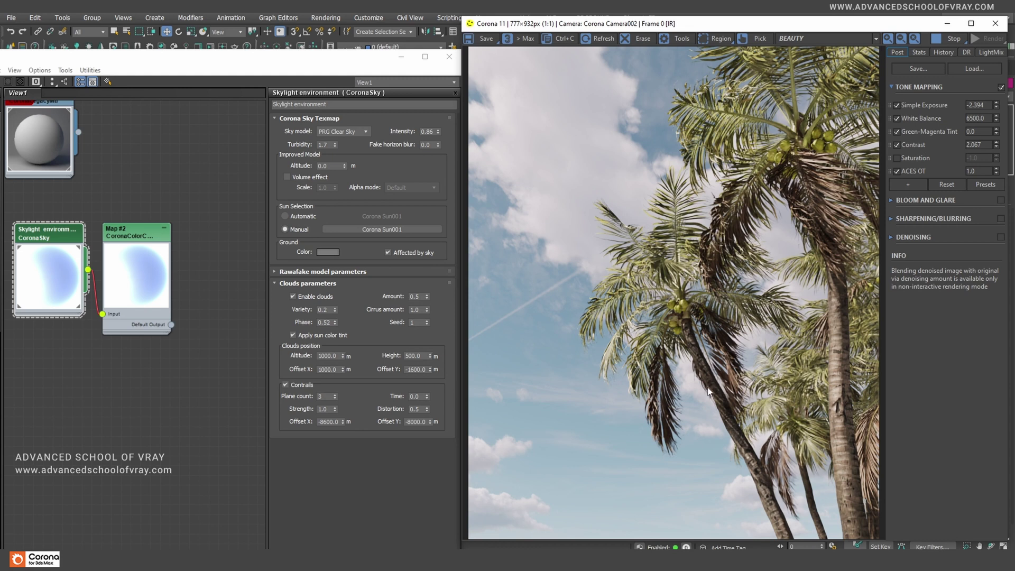
pyautogui.scroll(2, 589, 378)
pyautogui.moveTo(588, 378); pyautogui.dragTo(636, 343, button='middle')
pyautogui.scroll(-2, 635, 342)
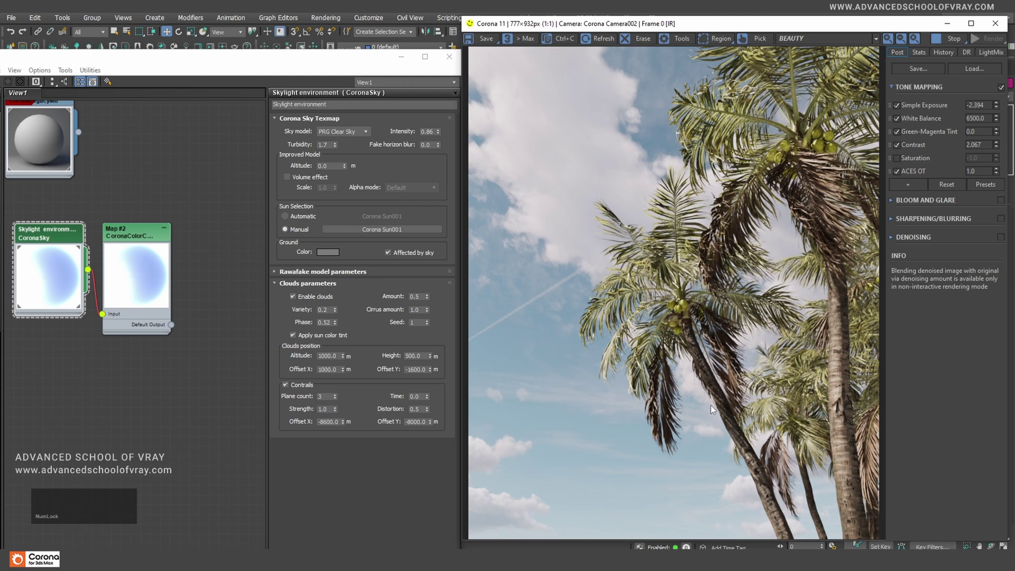
# - Add a Vignette operator to the frame buffer's tone mapping and set it to 0.784
pyautogui.click(916, 187)
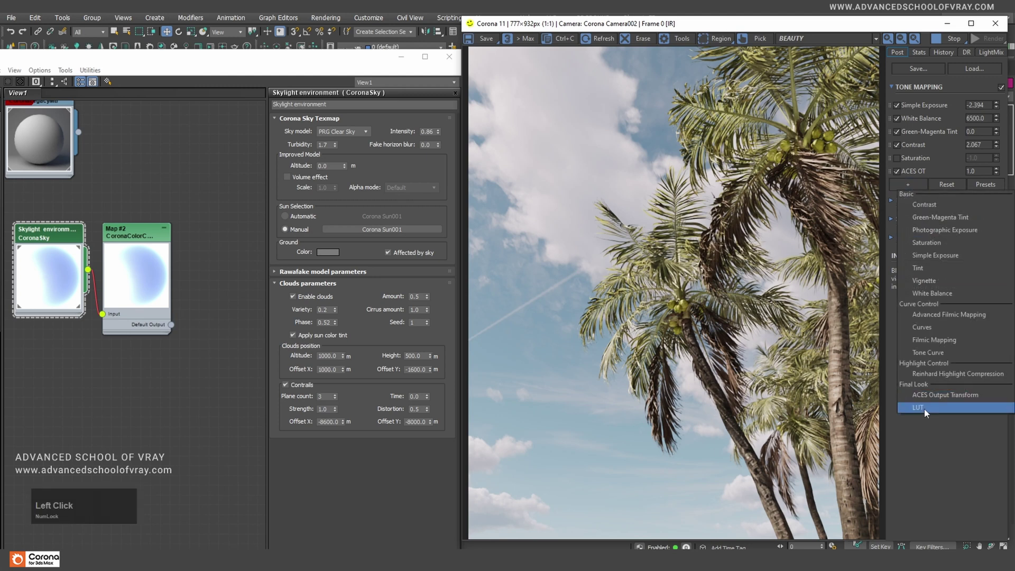
pyautogui.press('Num_Lock')
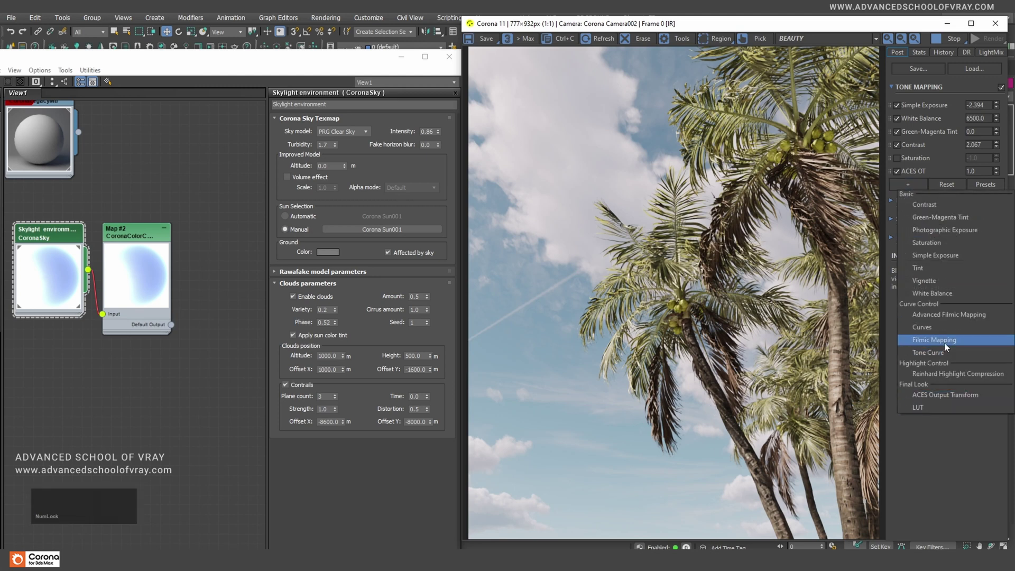
pyautogui.click(940, 284)
pyautogui.moveTo(996, 184); pyautogui.dragTo(972, 80)
# - Add a Filmic Mapping operator to the tone mapping and set its Rich Shadows to 0.608
pyautogui.click(914, 198)
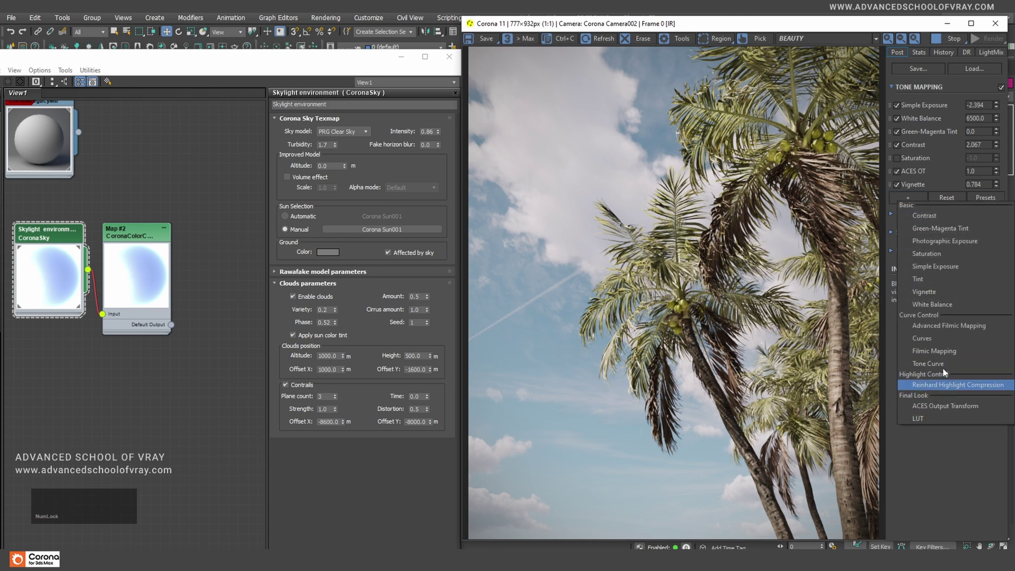
pyautogui.click(943, 352)
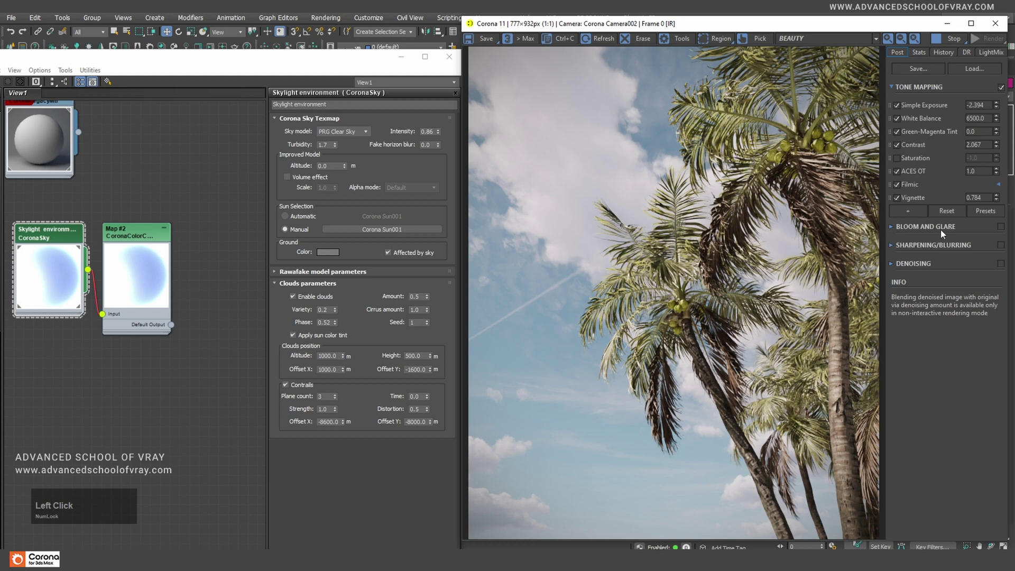
pyautogui.click(998, 184)
pyautogui.moveTo(997, 212)
pyautogui.mouseDown()
pyautogui.moveTo(995, 265)
pyautogui.moveTo(988, 147)
pyautogui.moveTo(985, 233)
pyautogui.moveTo(988, 214)
pyautogui.mouseUp()
pyautogui.scroll(-2, 689, 388)
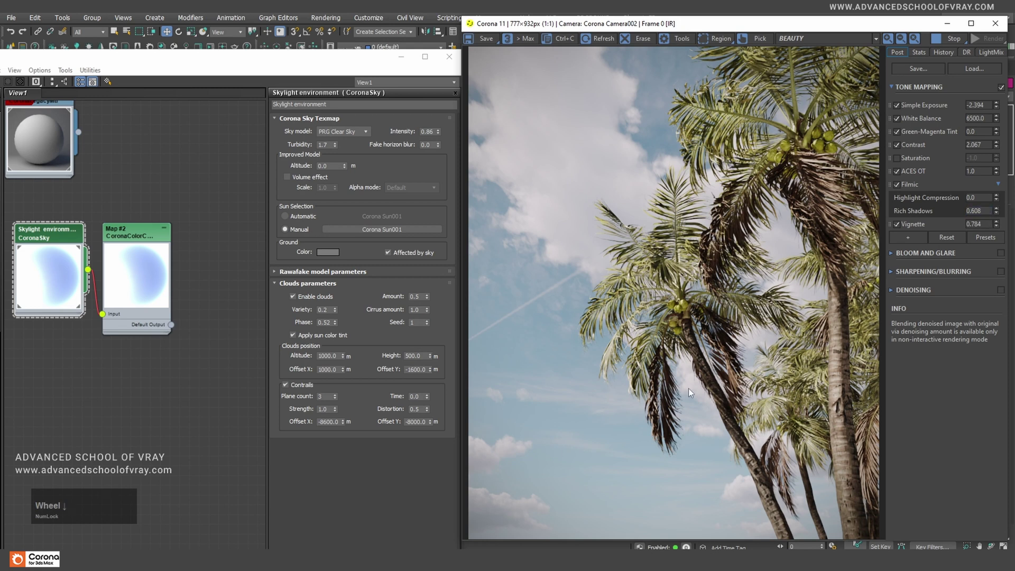
# - Toggle the Saturation operator on and off to compare the palm render in colour and in black and white
pyautogui.scroll(-1, 686, 410)
pyautogui.click(897, 159)
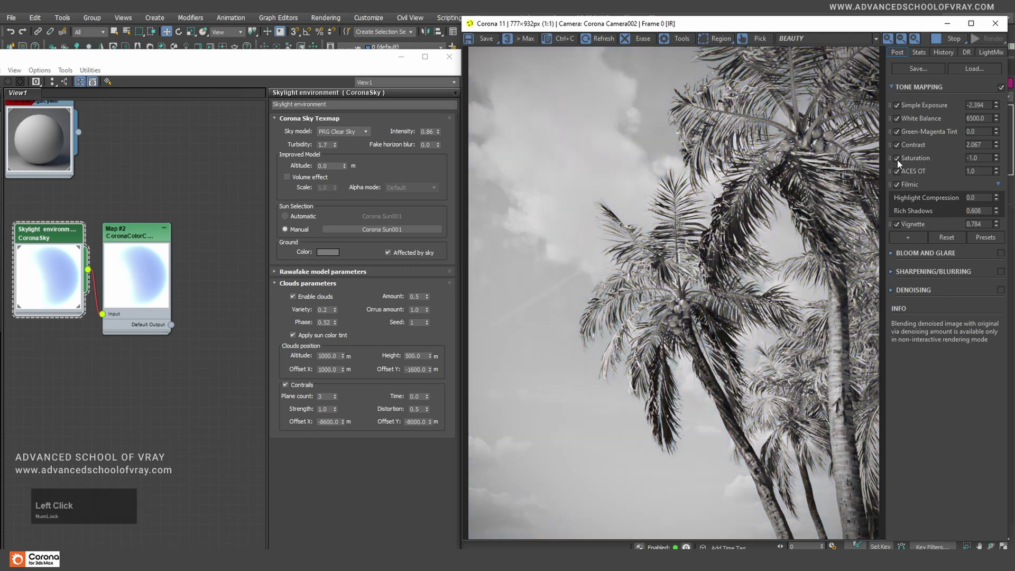
pyautogui.click(896, 160)
pyautogui.click(897, 160)
pyautogui.click(896, 159)
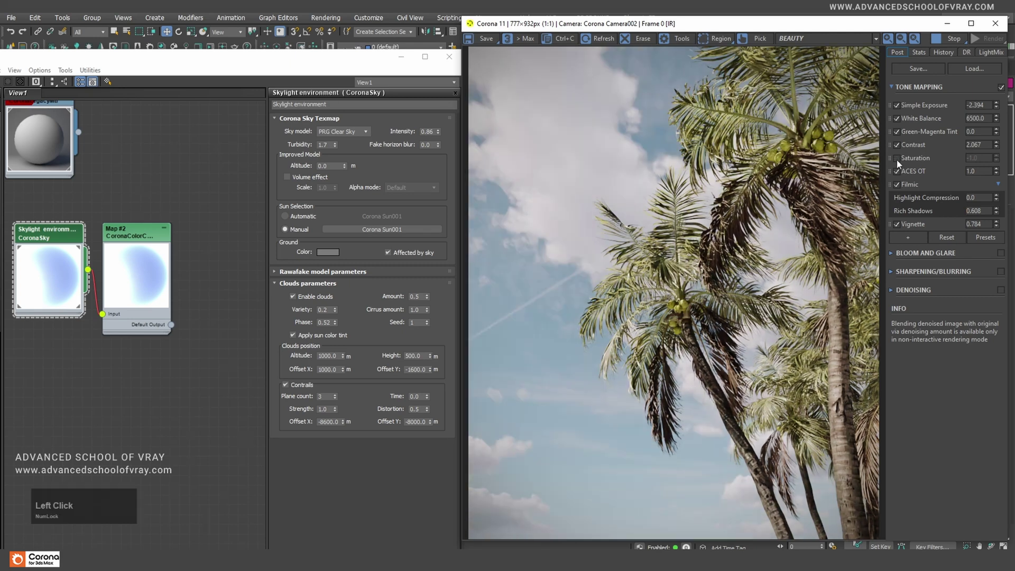
pyautogui.click(897, 159)
pyautogui.click(896, 160)
pyautogui.click(897, 159)
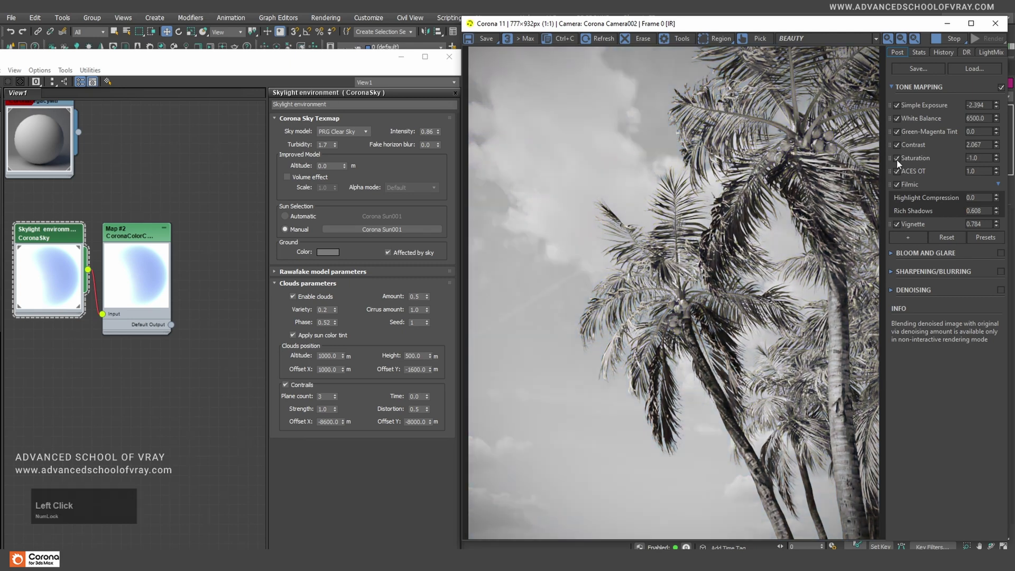
# - Try adjusting the Contrast on the desaturated render, ending at 2.067, and switch the Saturation operator off
pyautogui.doubleClick(980, 144)
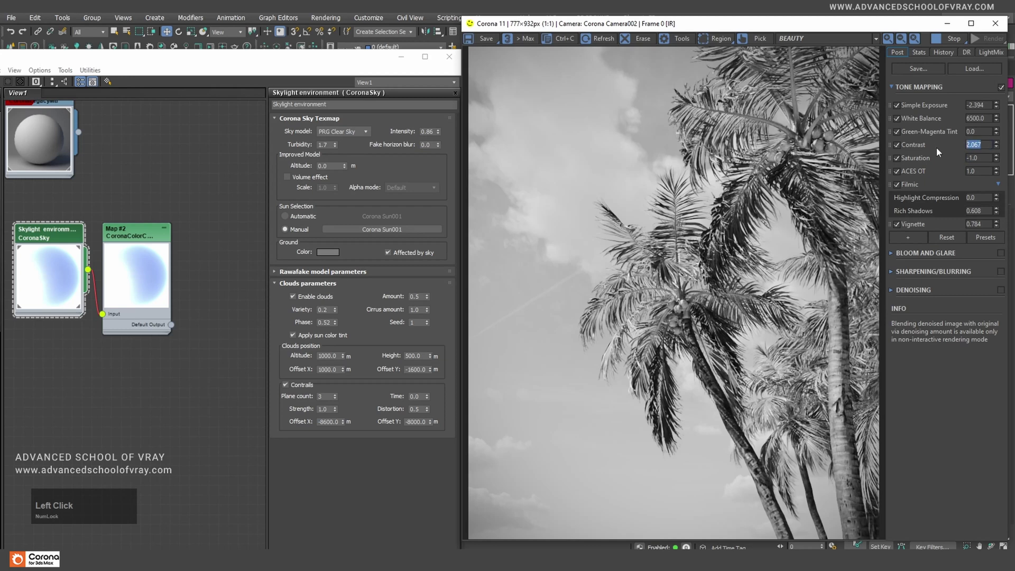
pyautogui.rightClick(998, 151)
pyautogui.moveTo(998, 150); pyautogui.dragTo(997, 231)
pyautogui.moveTo(994, 136)
pyautogui.mouseDown()
pyautogui.moveTo(995, 165)
pyautogui.moveTo(996, 142)
pyautogui.mouseUp()
pyautogui.click(988, 143)
pyautogui.write('7')
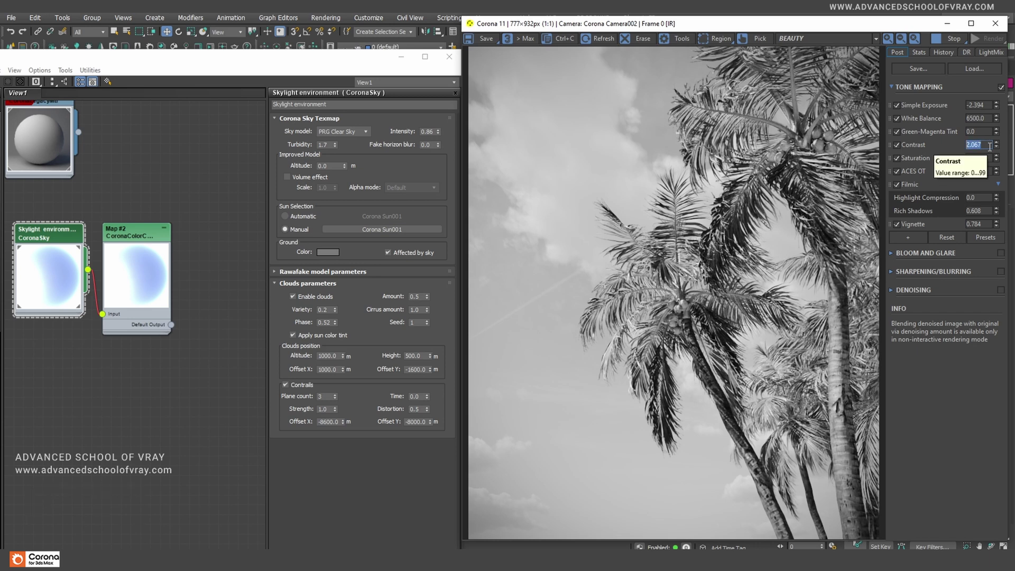
pyautogui.press('Return')
pyautogui.click(897, 158)
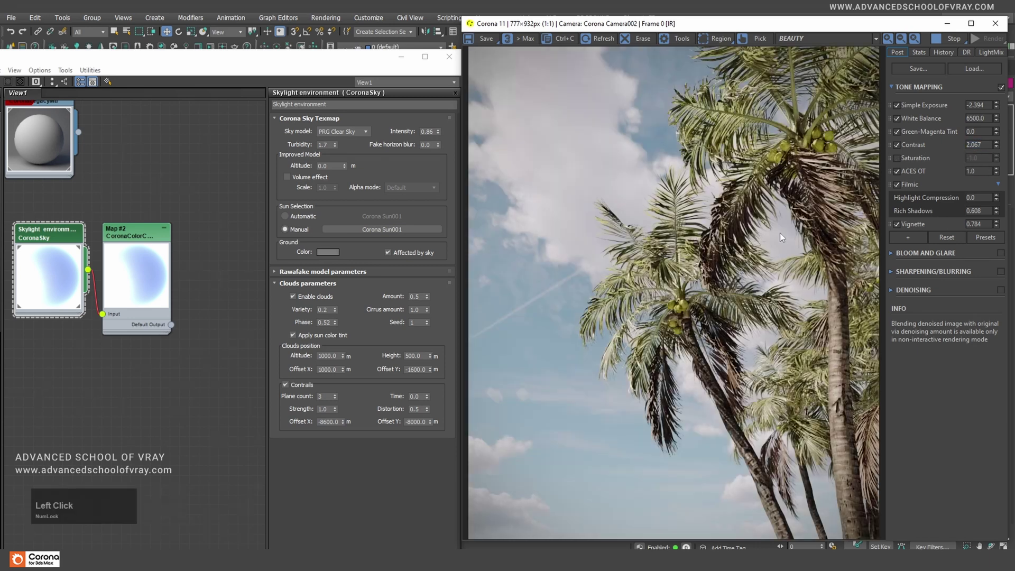
# - Hide the frame buffer's post-processing controls and inspect the full palm render
pyautogui.scroll(1, 713, 361)
pyautogui.scroll(-1, 713, 361)
pyautogui.moveTo(785, 26); pyautogui.dragTo(743, 23)
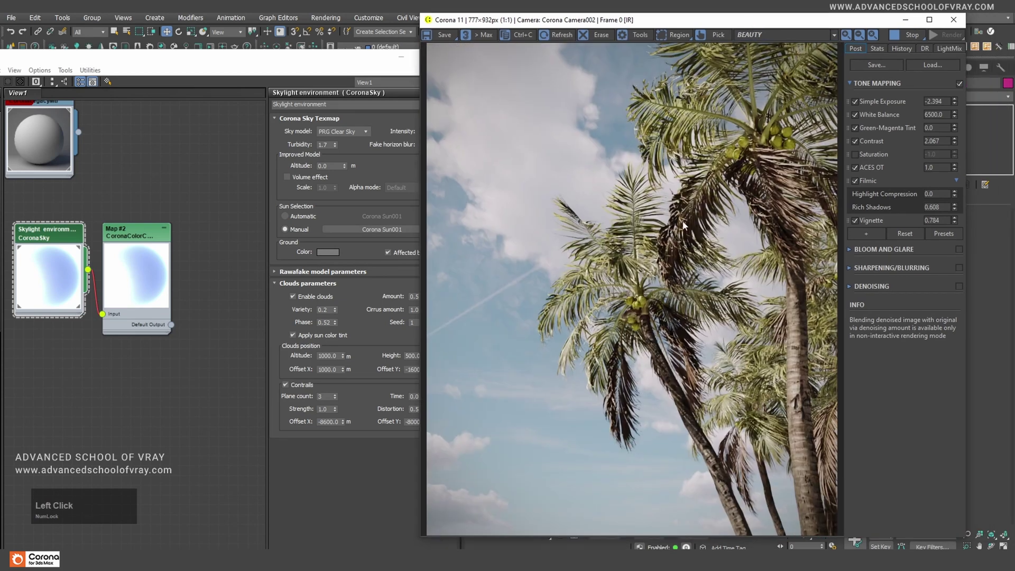
pyautogui.click(631, 36)
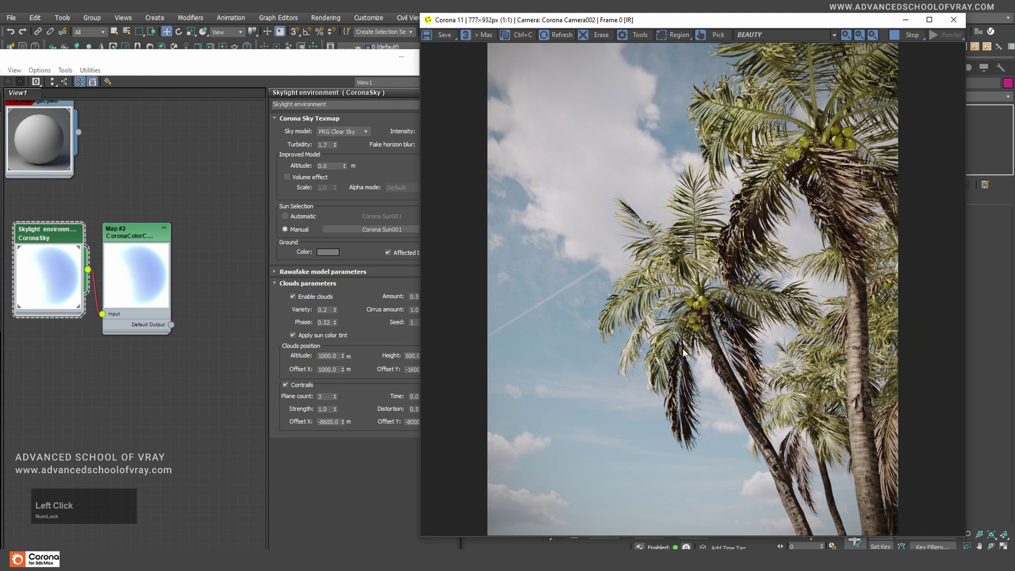
pyautogui.scroll(1, 683, 350)
pyautogui.scroll(-1, 699, 356)
# - Arrange the Slate Material Editor beside the frame buffer and review the sky settings against the render
pyautogui.click(229, 235)
pyautogui.moveTo(196, 65); pyautogui.dragTo(289, 26)
pyautogui.click(738, 210)
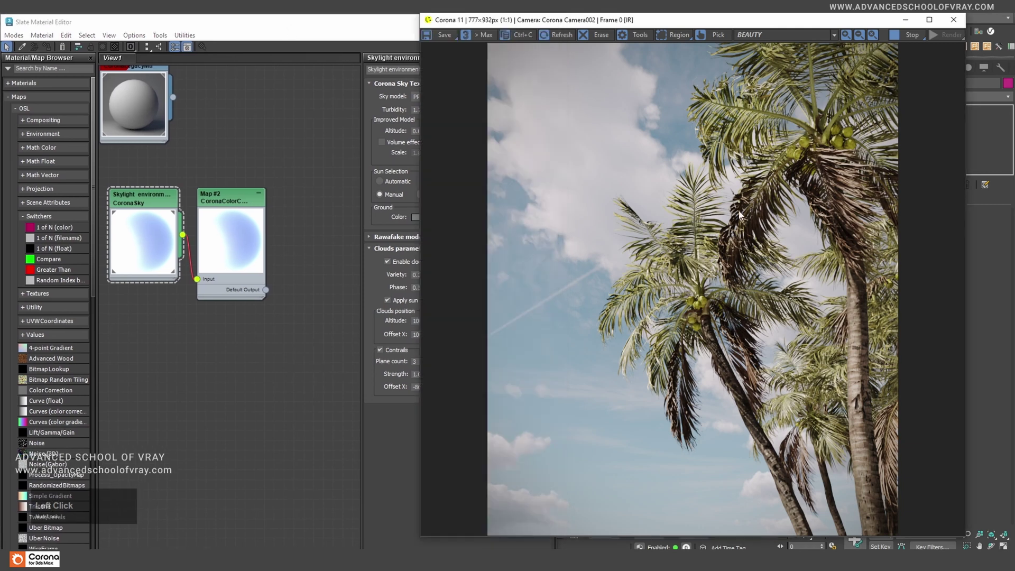
pyautogui.moveTo(796, 22); pyautogui.dragTo(800, 21)
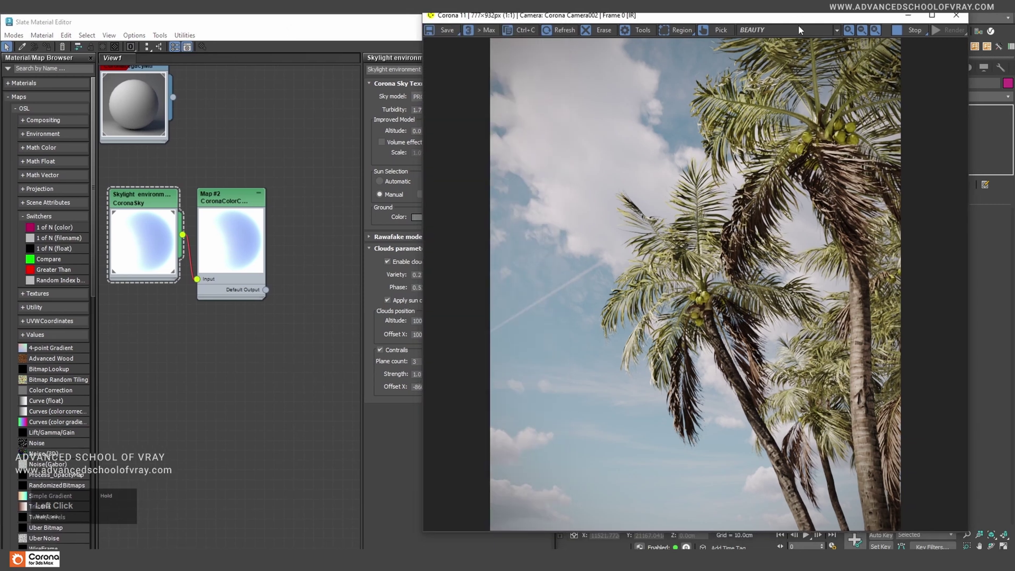
pyautogui.click(276, 208)
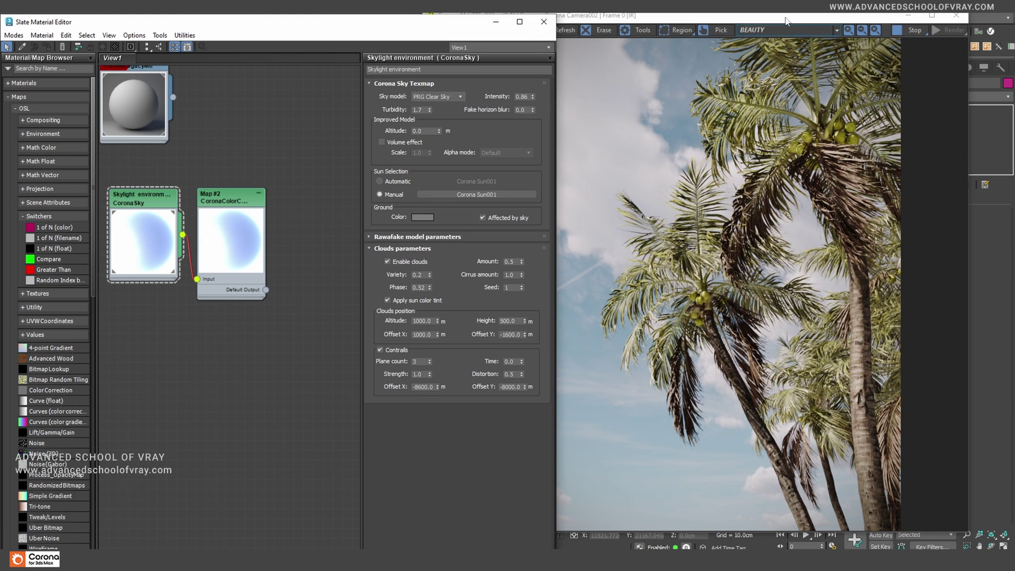
pyautogui.moveTo(786, 21); pyautogui.dragTo(793, 22)
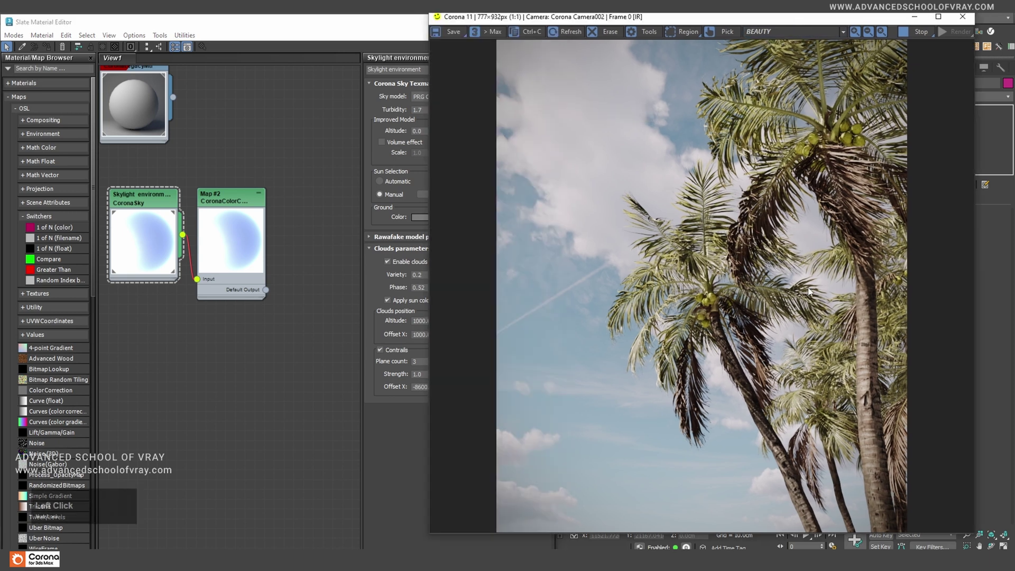
pyautogui.scroll(1, 829, 355)
pyautogui.moveTo(829, 355); pyautogui.dragTo(759, 286, button='middle')
pyautogui.scroll(-1, 759, 287)
# - Minimize the Slate Material Editor and move the frame buffer aside to uncover the perspective viewport
pyautogui.click(405, 25)
pyautogui.click(496, 23)
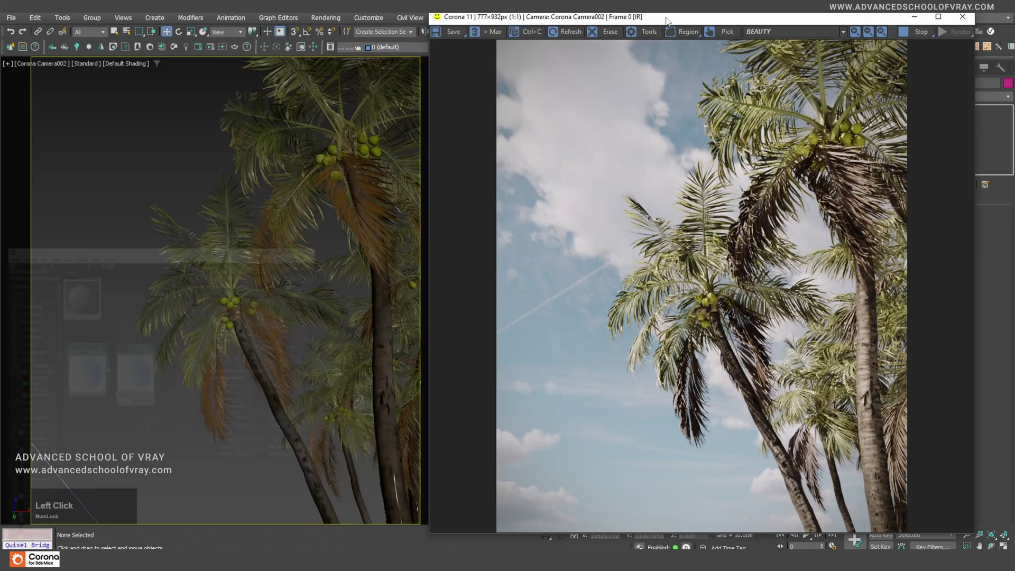
pyautogui.moveTo(668, 17); pyautogui.dragTo(301, 29)
# - Select the Corona Sun in the perspective viewport and move it to about Y -1320 cm, Z 2130 cm
pyautogui.click(690, 266)
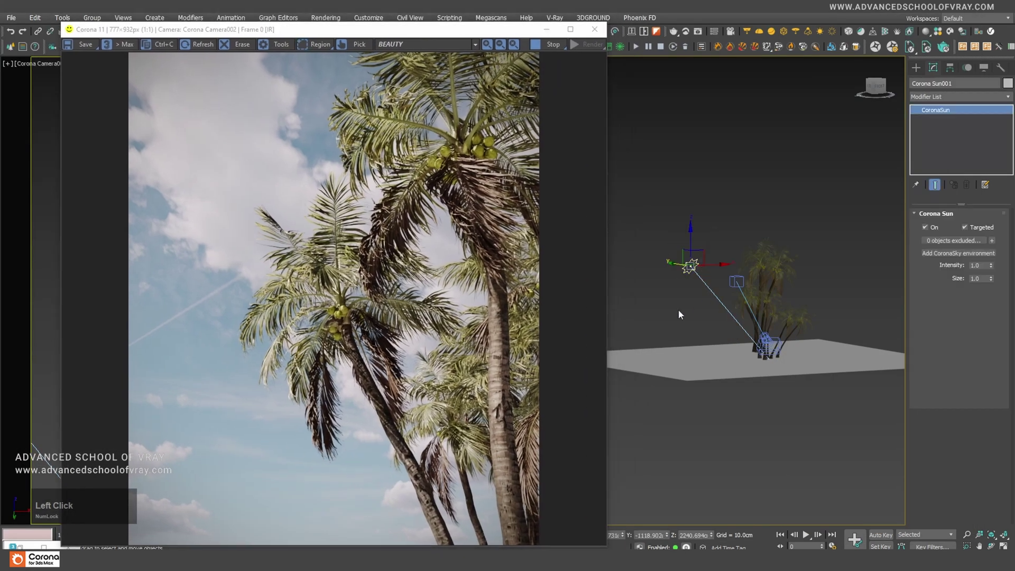
pyautogui.keyDown('alt'); pyautogui.moveTo(678, 310); pyautogui.dragTo(711, 336, button='middle'); pyautogui.keyUp('alt')
pyautogui.moveTo(715, 253); pyautogui.dragTo(694, 286)
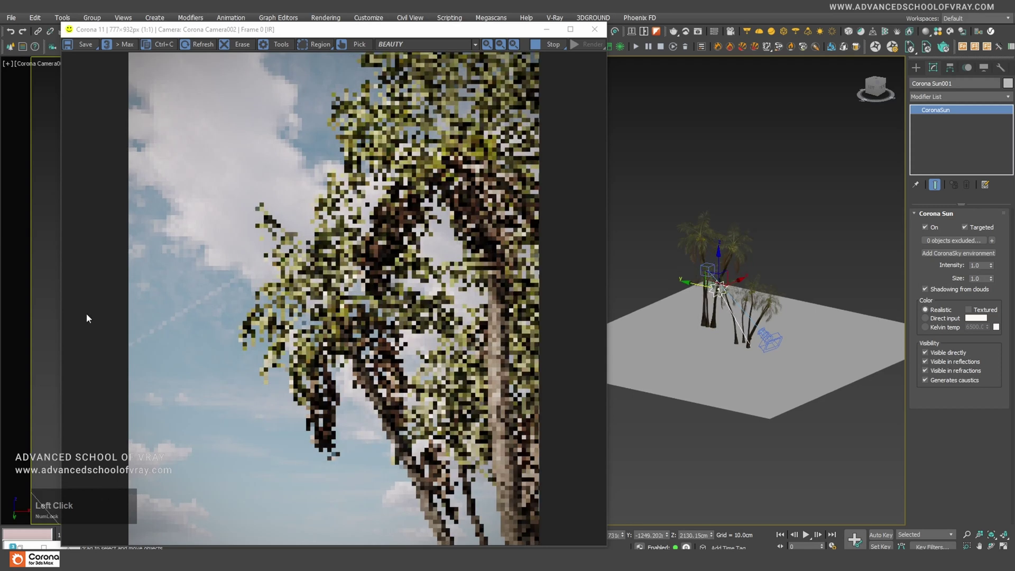
pyautogui.click(730, 358)
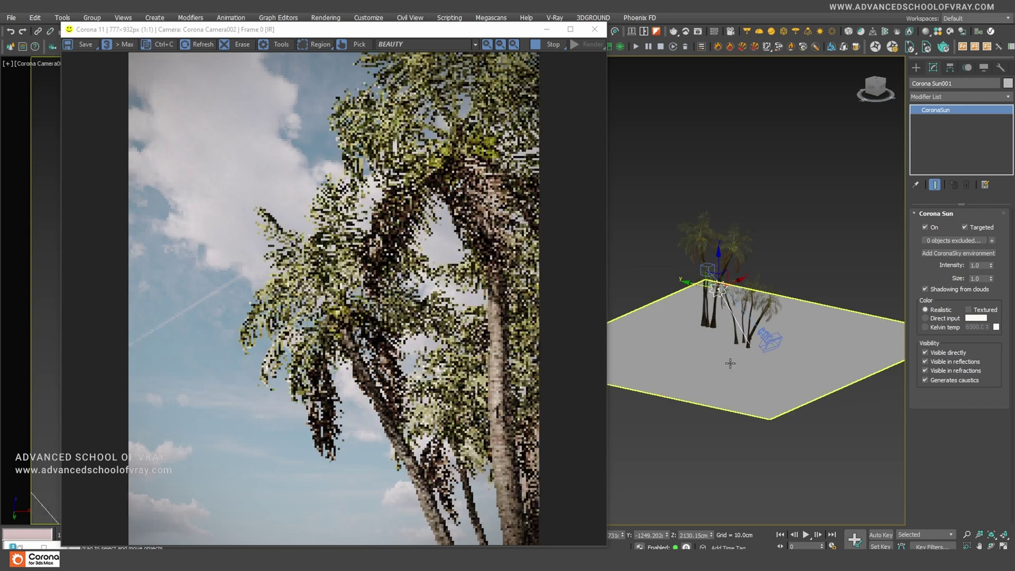
pyautogui.moveTo(406, 31); pyautogui.dragTo(388, 20)
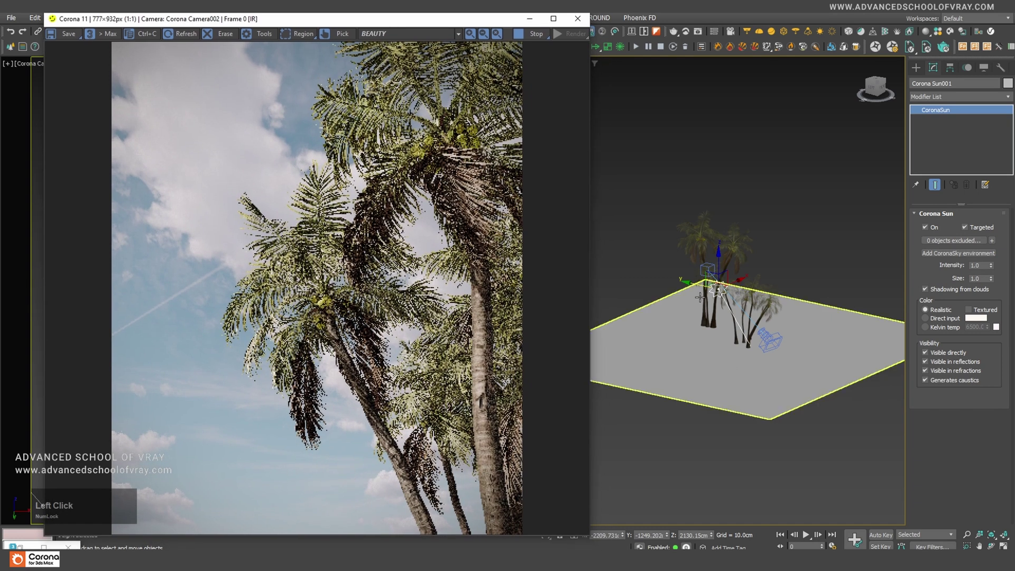
pyautogui.click(691, 281)
pyautogui.moveTo(691, 282); pyautogui.dragTo(696, 283)
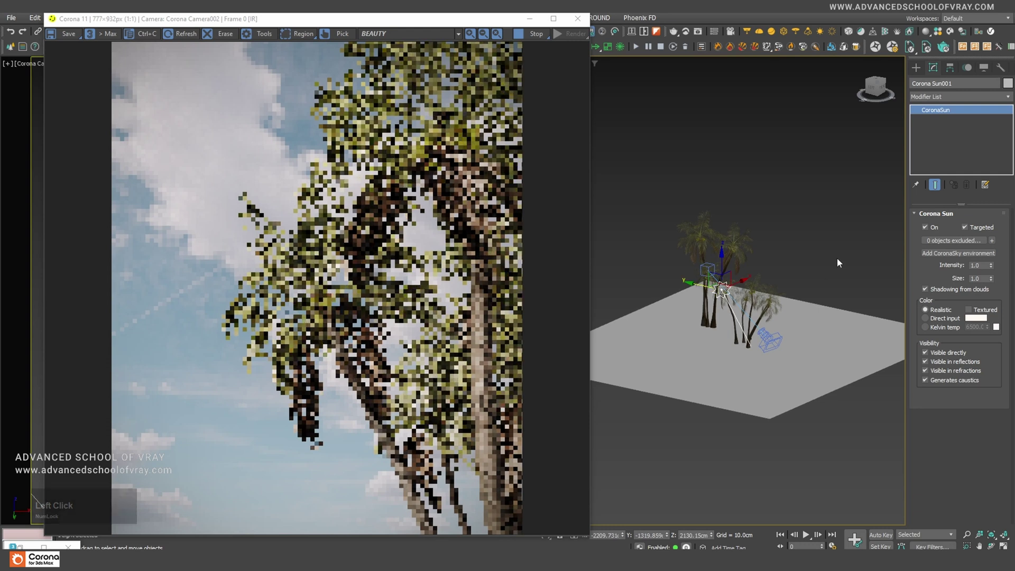
# - Examine the sunlight on the palm trunks and fronds up close in the interactive render
pyautogui.scroll(1, 392, 456)
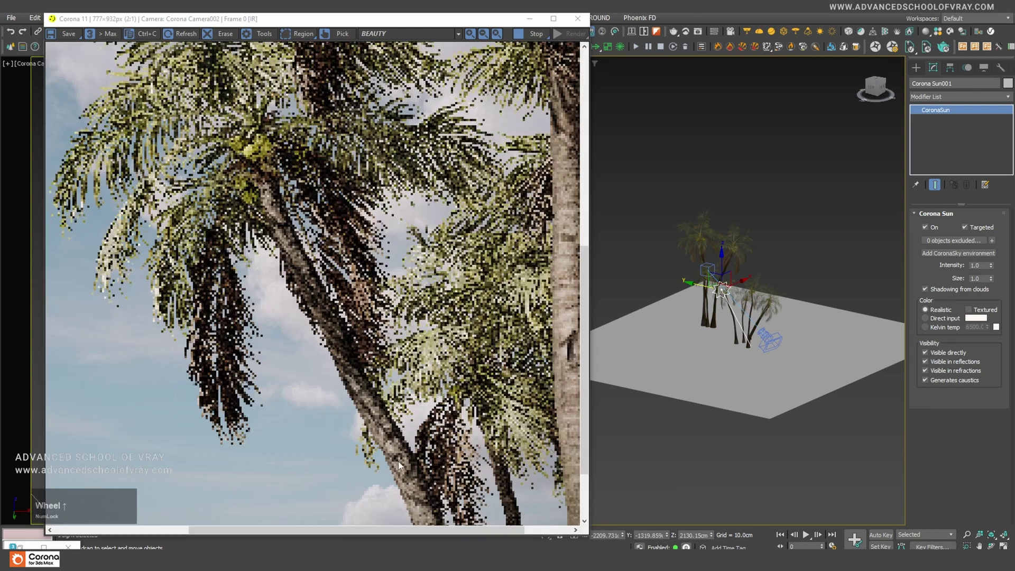
pyautogui.moveTo(398, 461); pyautogui.dragTo(392, 388, button='middle')
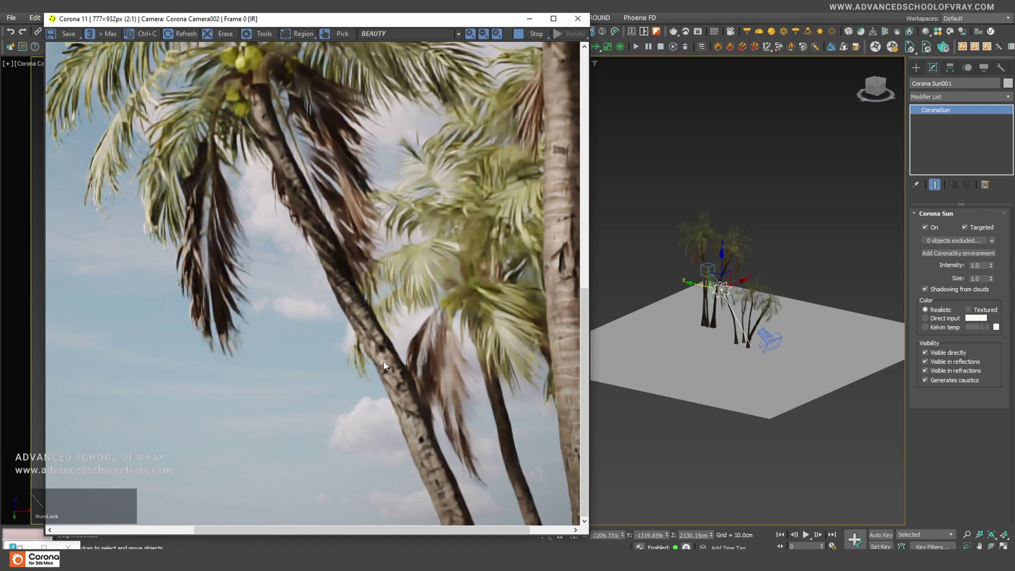
pyautogui.scroll(-1, 383, 361)
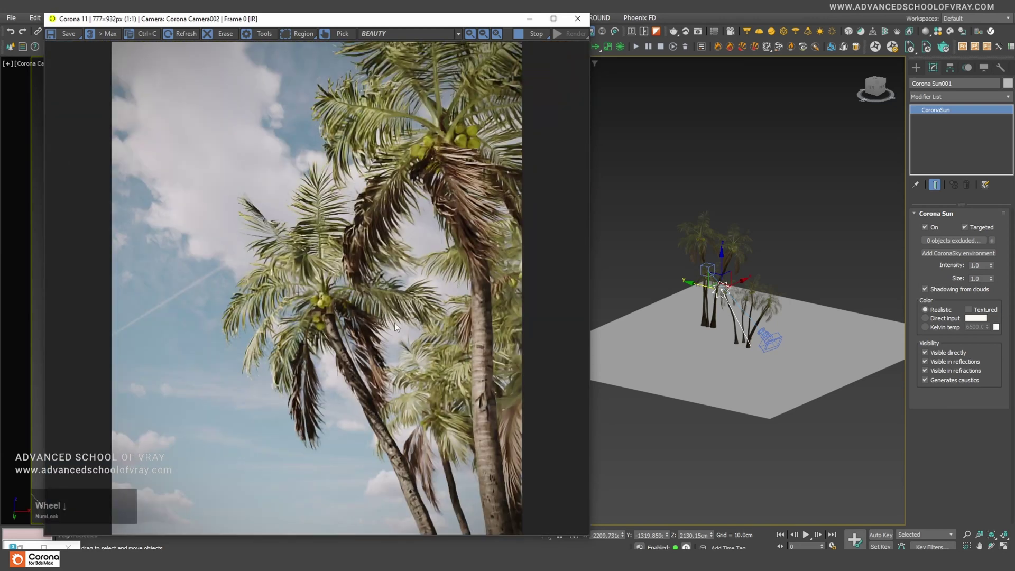
pyautogui.moveTo(404, 23); pyautogui.dragTo(497, 20)
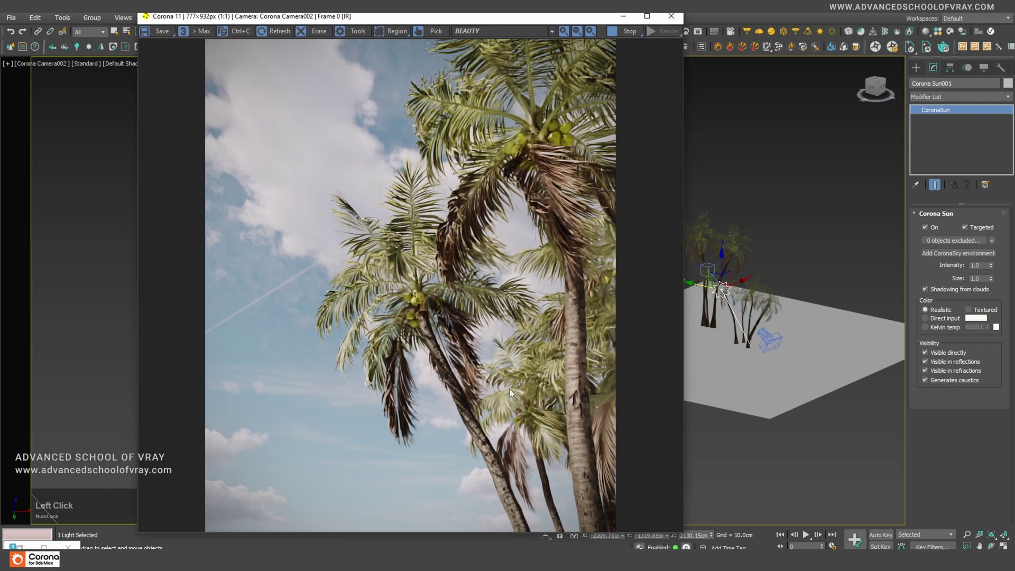
pyautogui.scroll(1, 561, 407)
pyautogui.middleClick(518, 404)
pyautogui.scroll(-1, 518, 400)
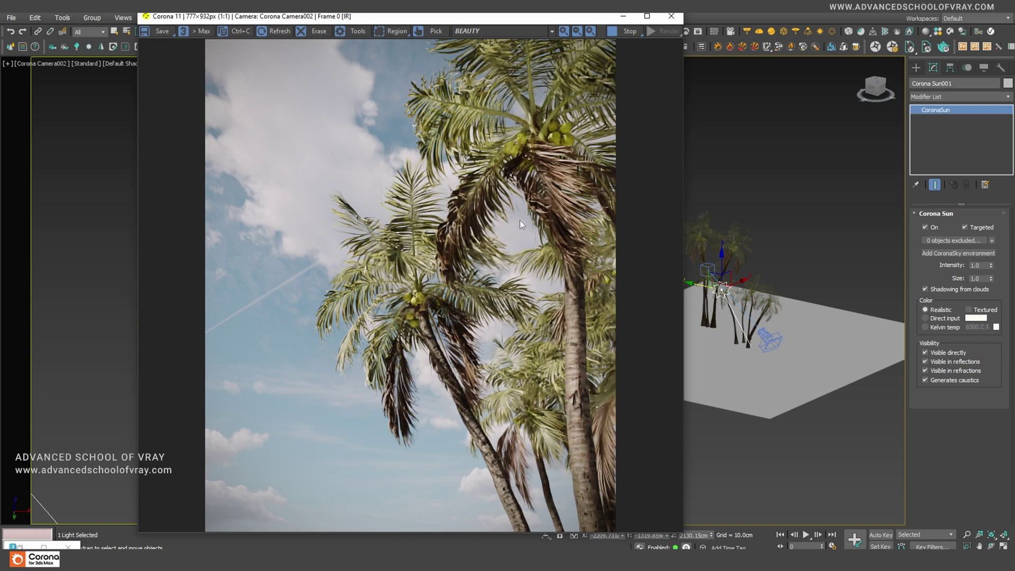
# - Set the tone mapping's Simple Exposure to -2, hide the post-processing controls and uncover the perspective viewport
pyautogui.click(353, 36)
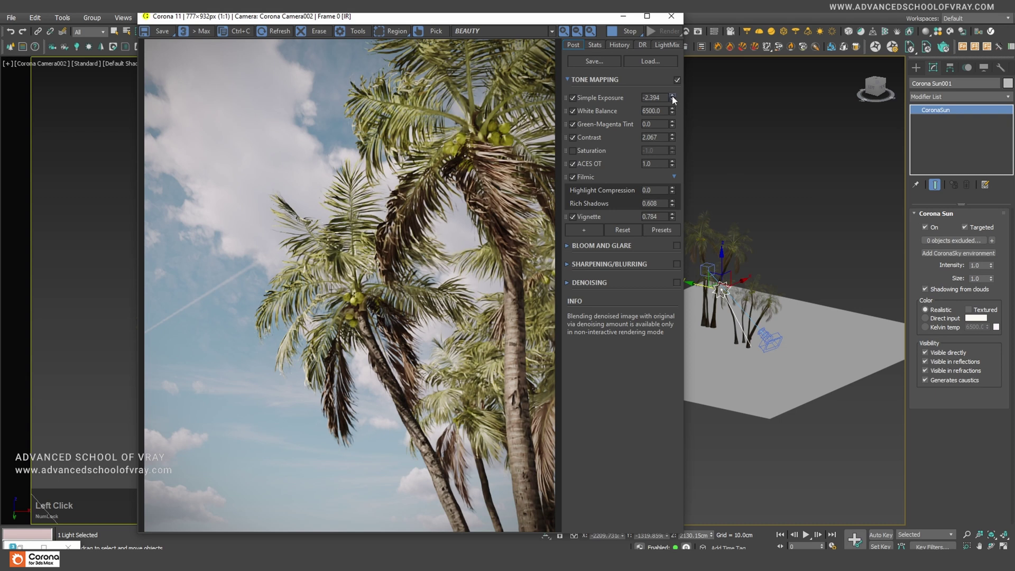
pyautogui.moveTo(673, 99); pyautogui.dragTo(604, 97)
pyautogui.write('-2')
pyautogui.press('Return')
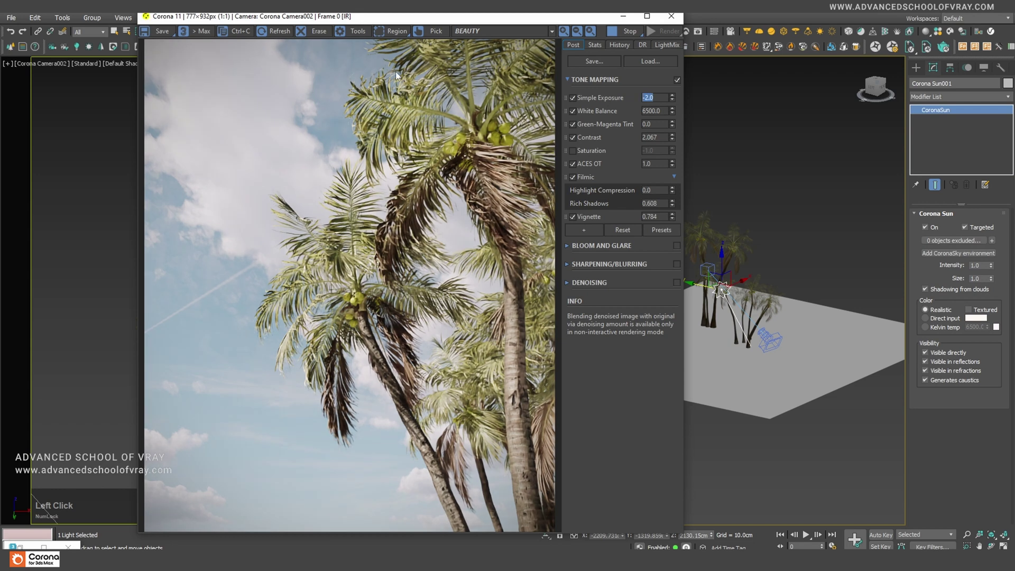
pyautogui.click(354, 33)
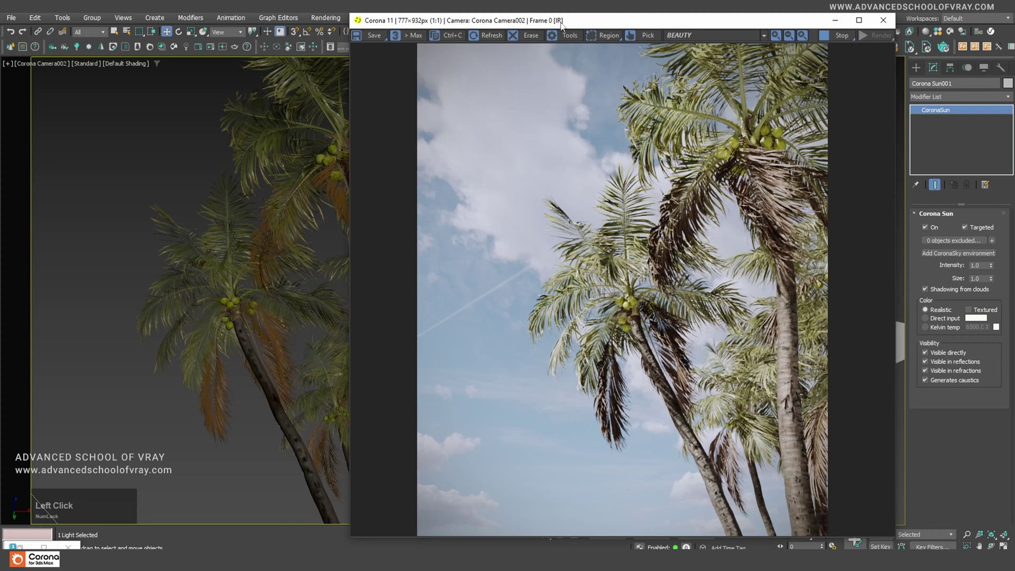
pyautogui.moveTo(565, 25); pyautogui.dragTo(296, 24)
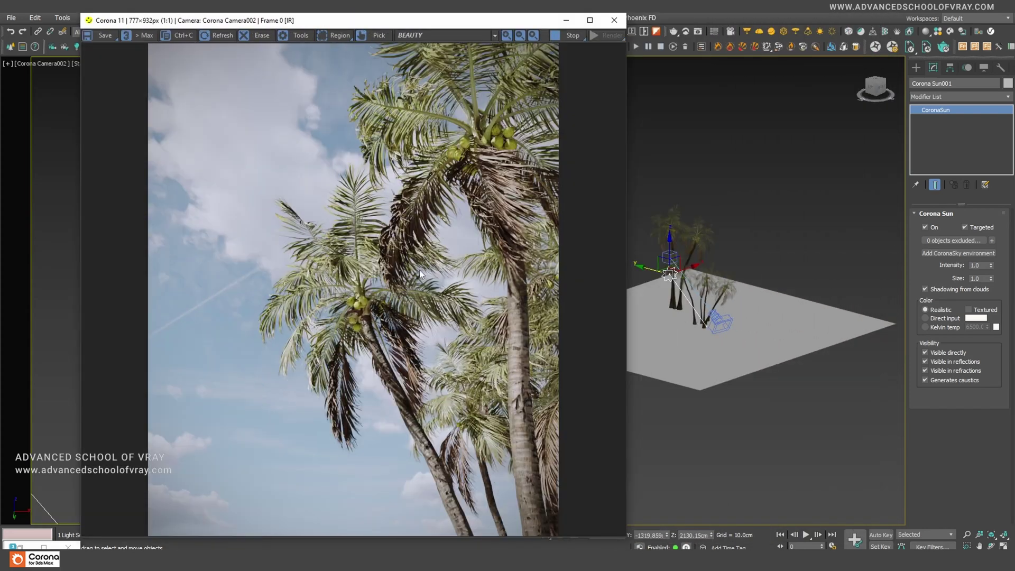